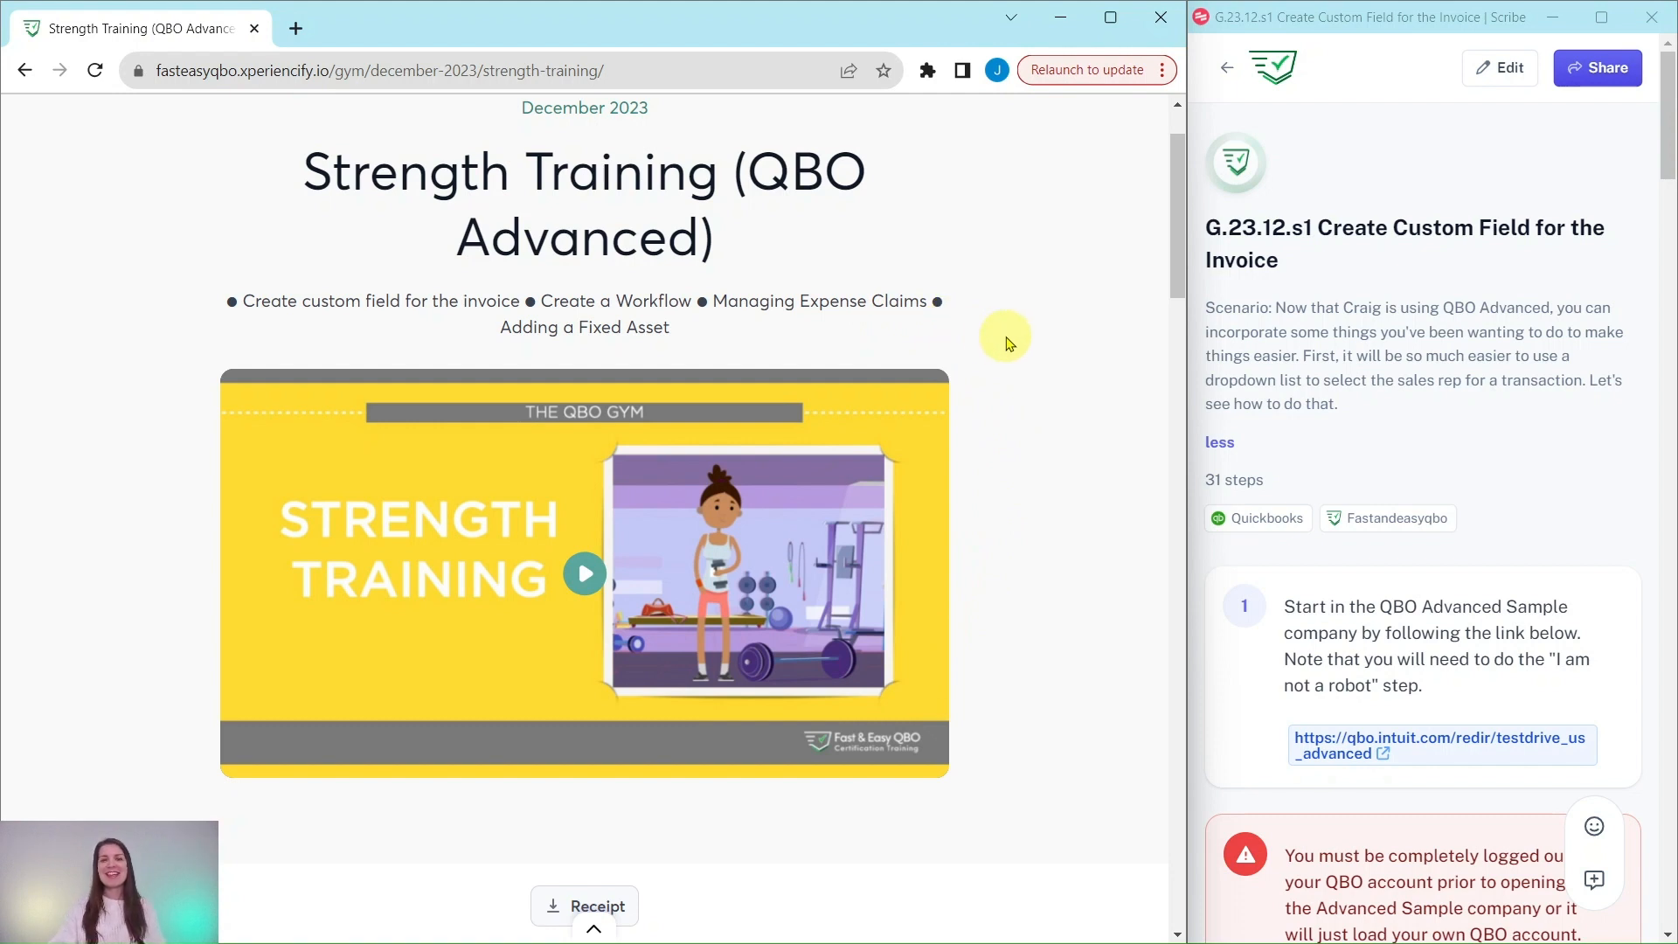
- Look through the Strength Training lesson page, including its quiz and hands-on practice exercises
scroll(1002, 348, "down", 12)
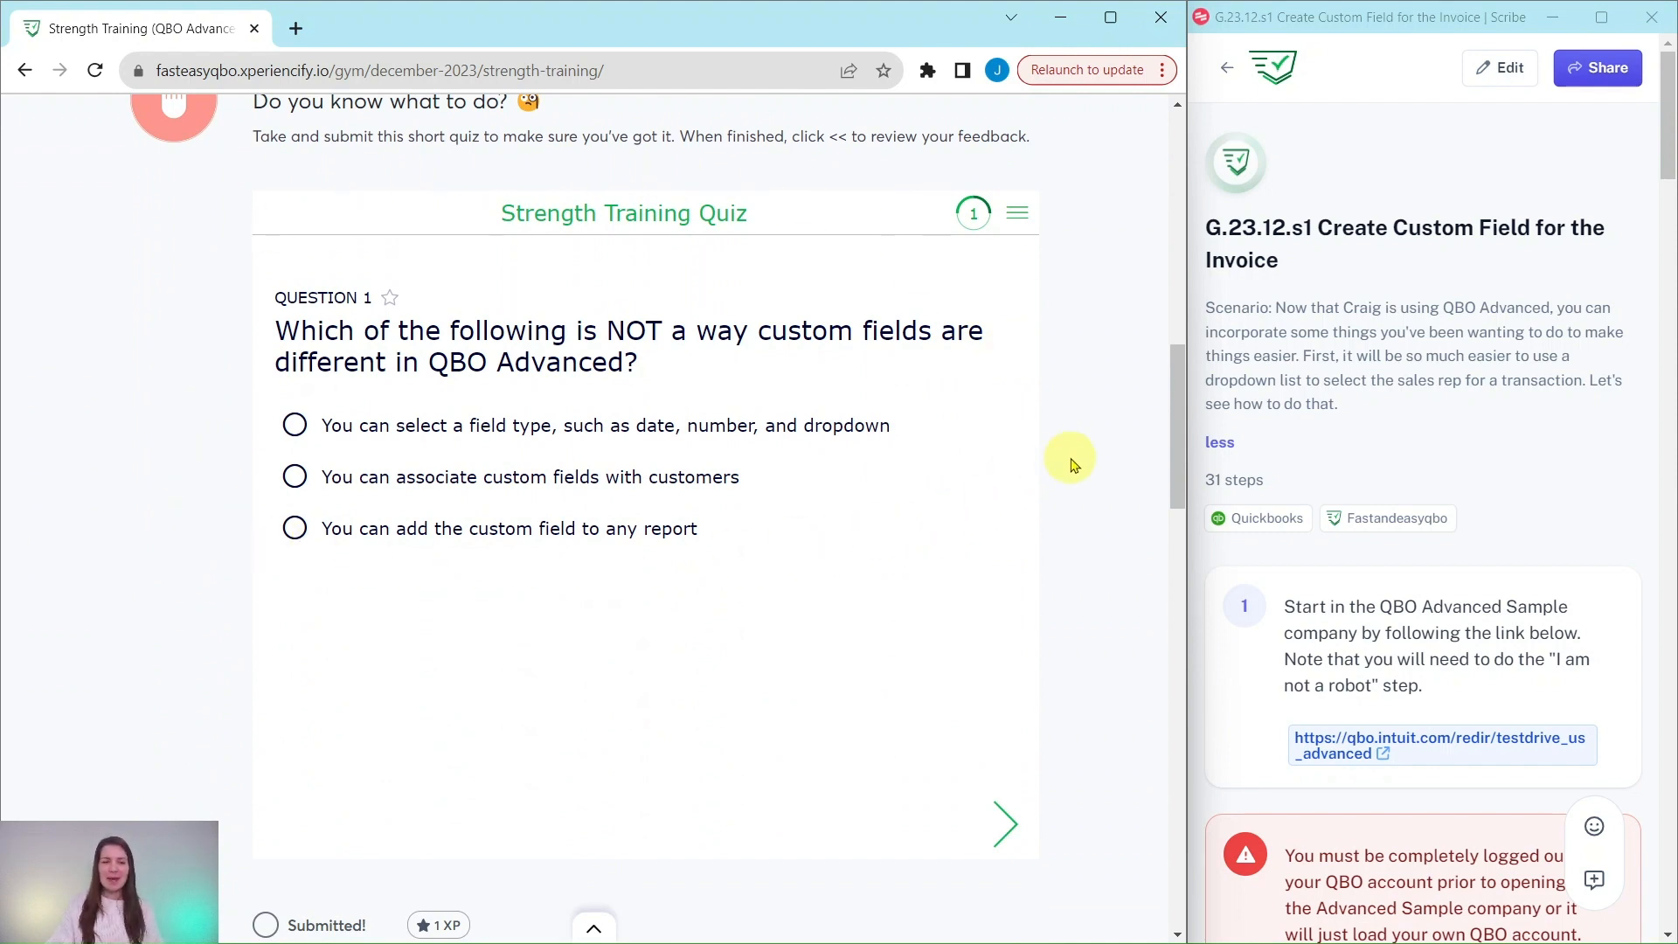
scroll(1073, 461, "down", 3)
scroll(1072, 463, "down", 9)
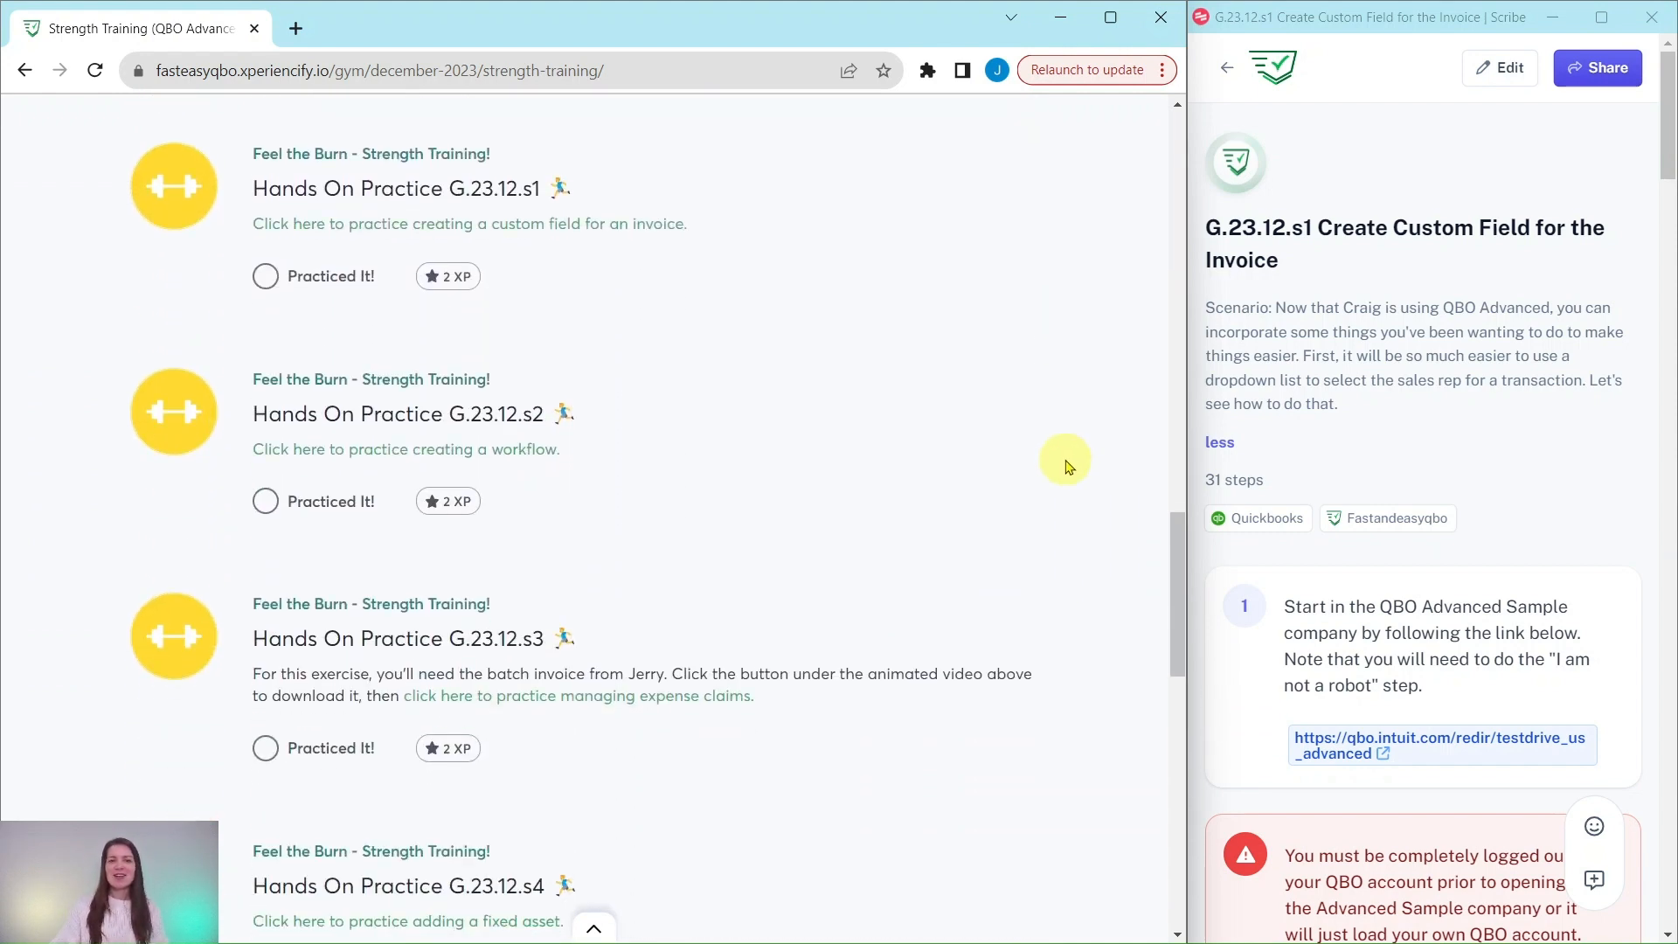
scroll(1071, 459, "down", 5)
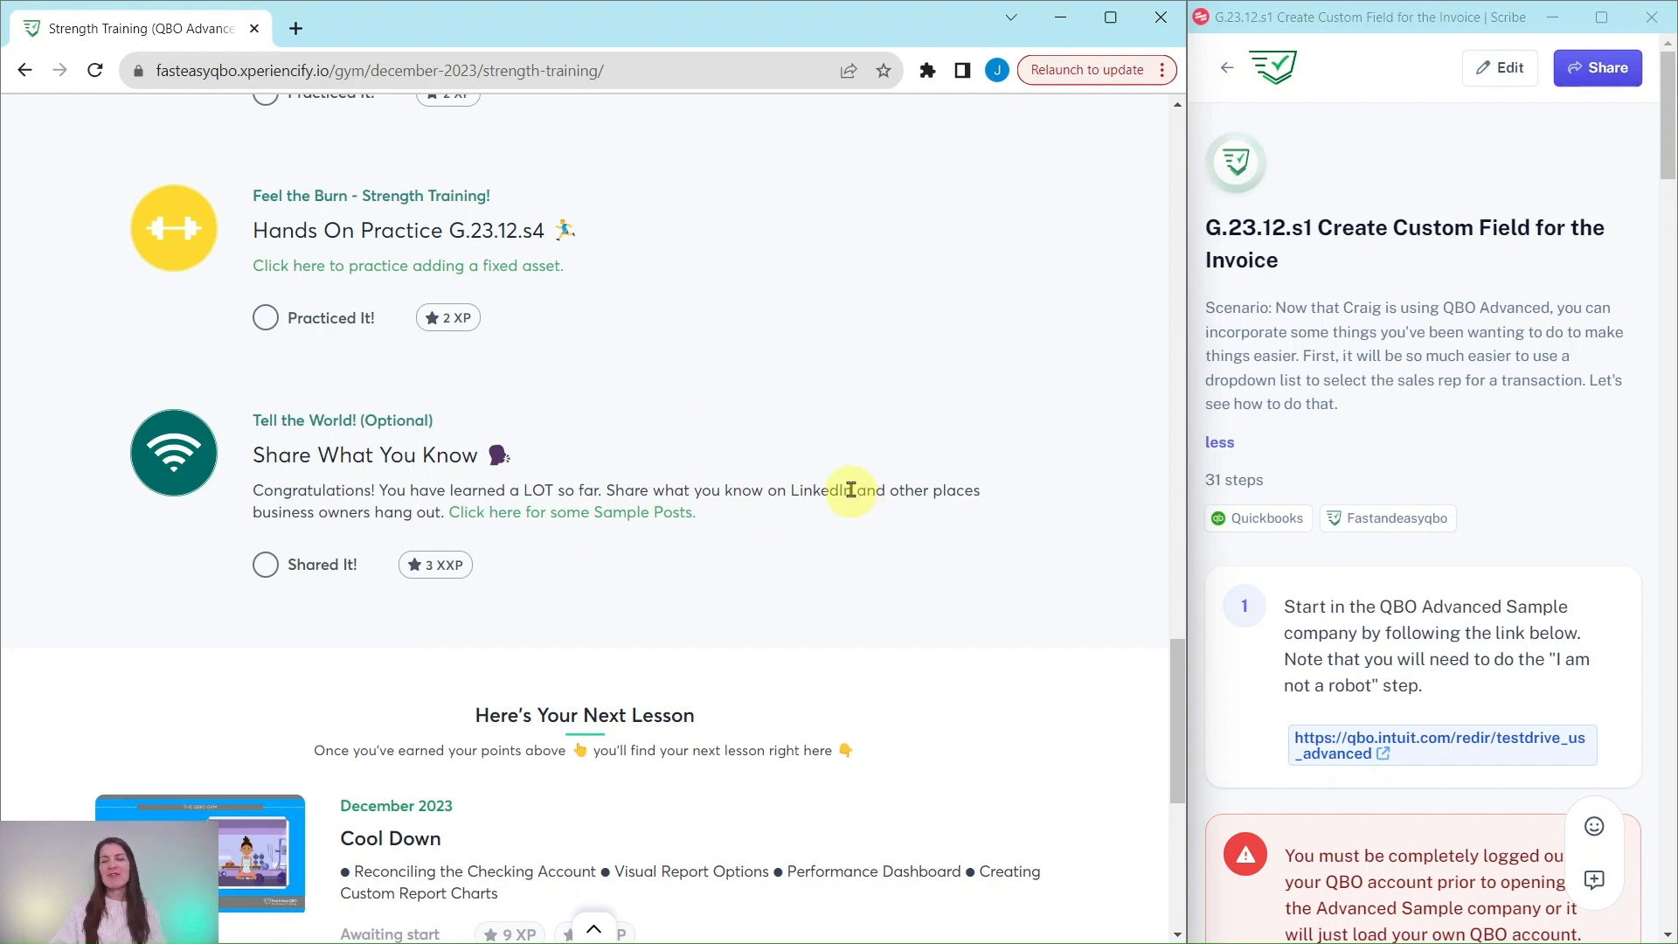
scroll(852, 446, "up", 10)
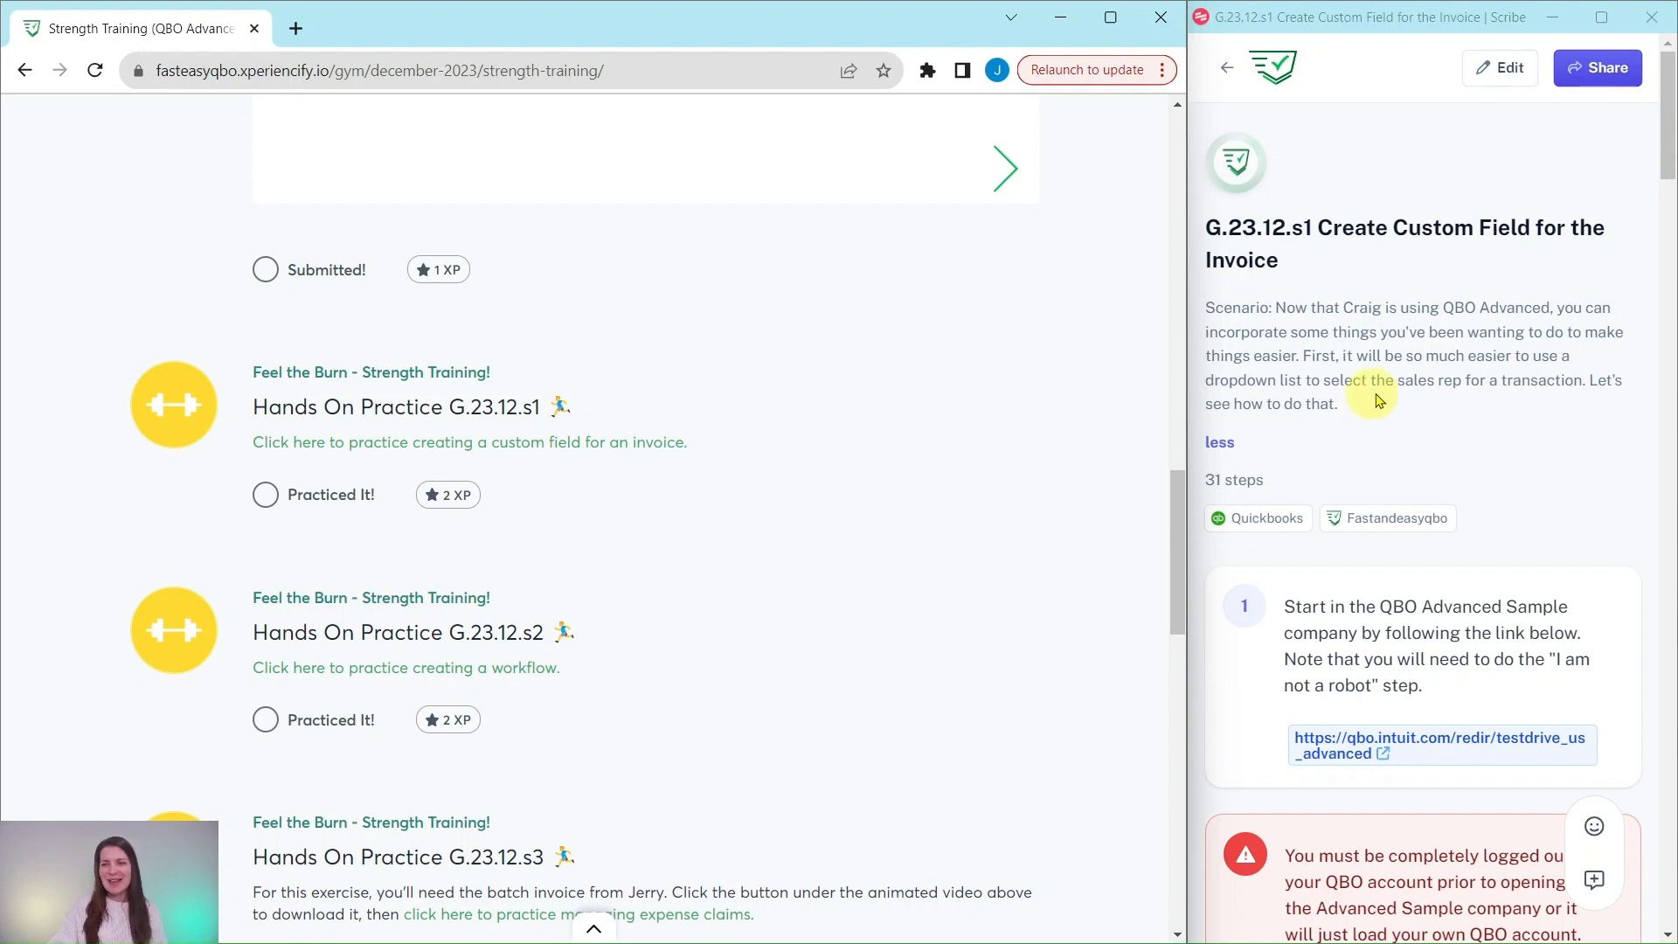
- Open the QBO Advanced sample company from the practice guide's link, pass the robot check, and dismiss the menu introduction
scroll(1438, 398, "down", 4)
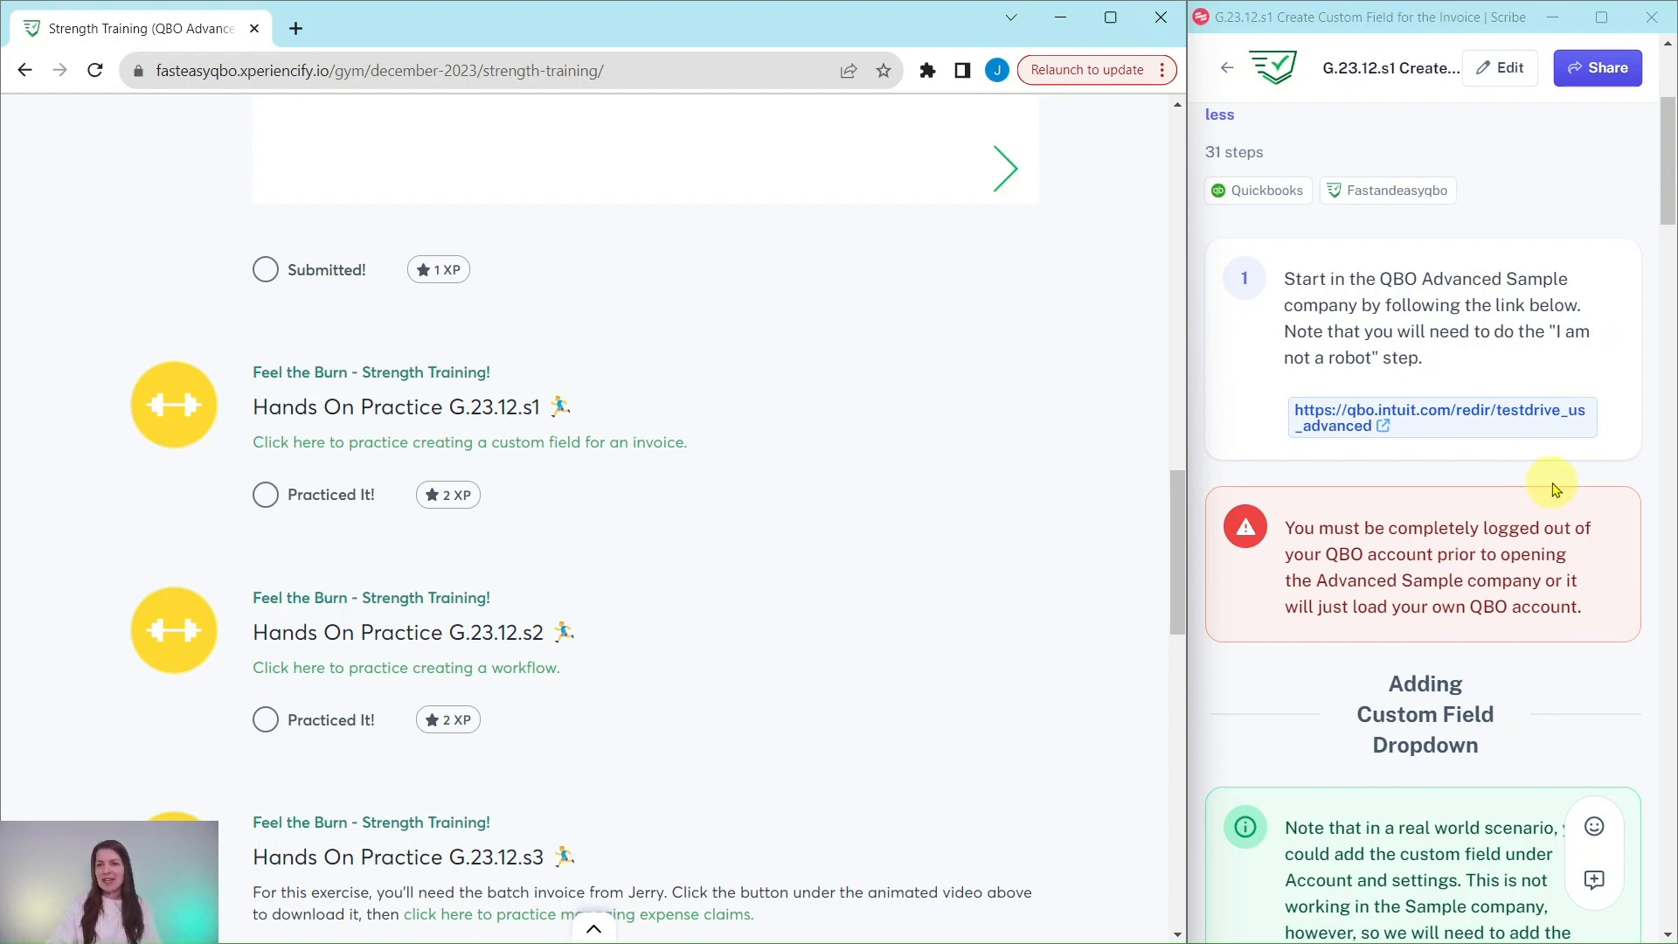
left_click(1440, 422)
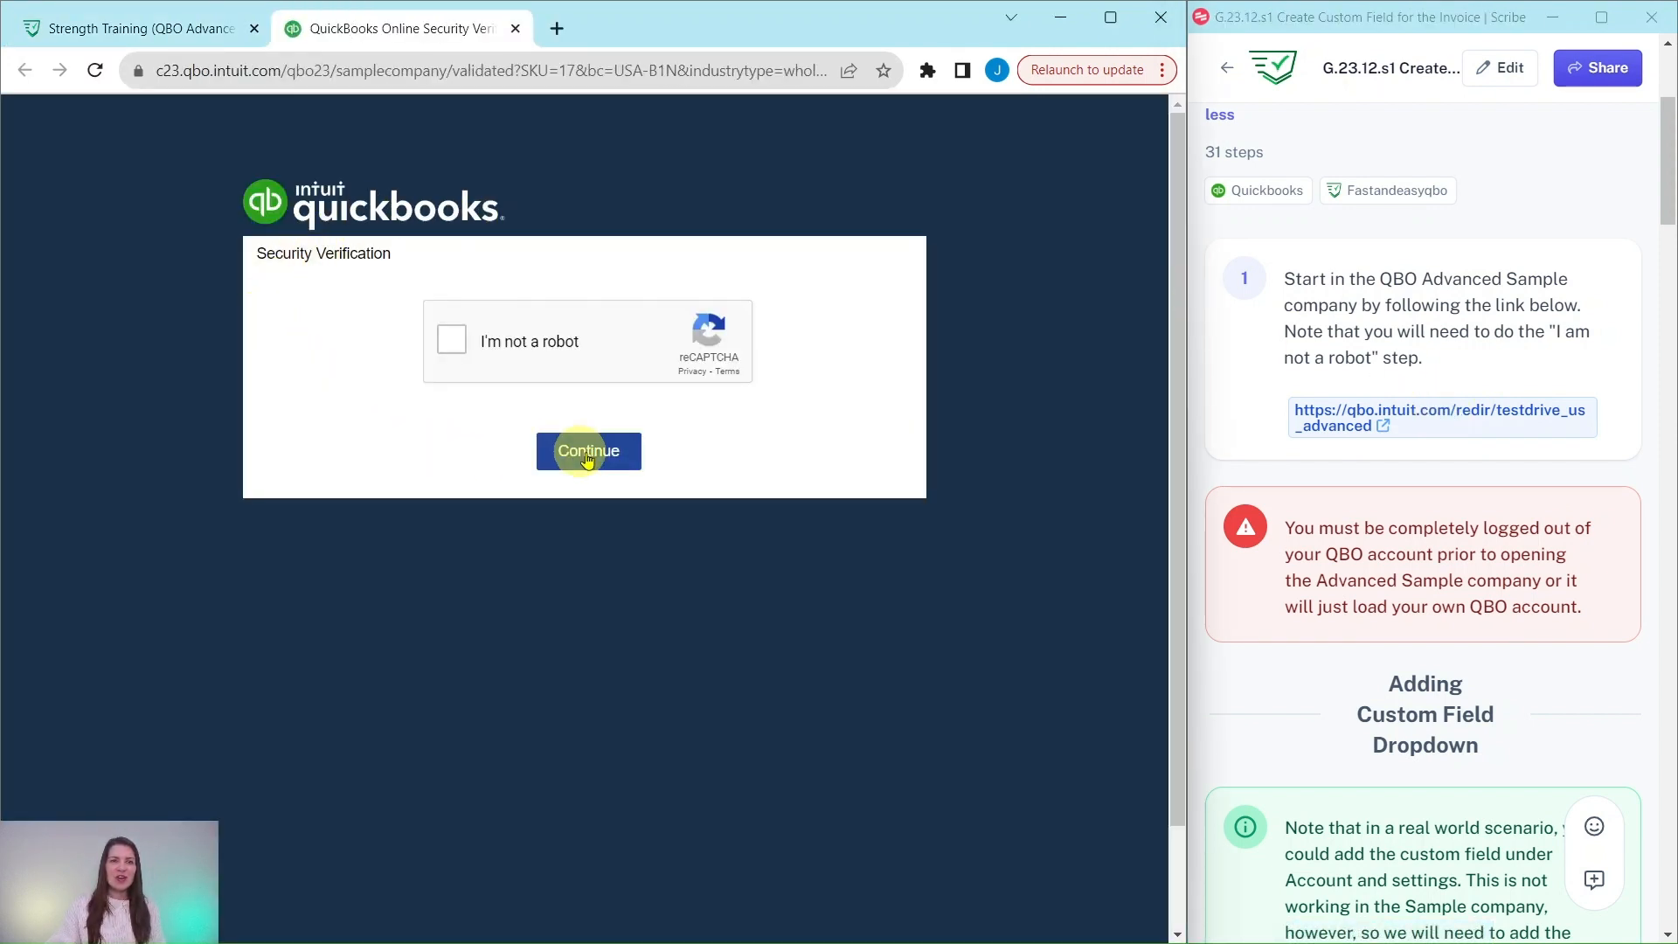
left_click(454, 347)
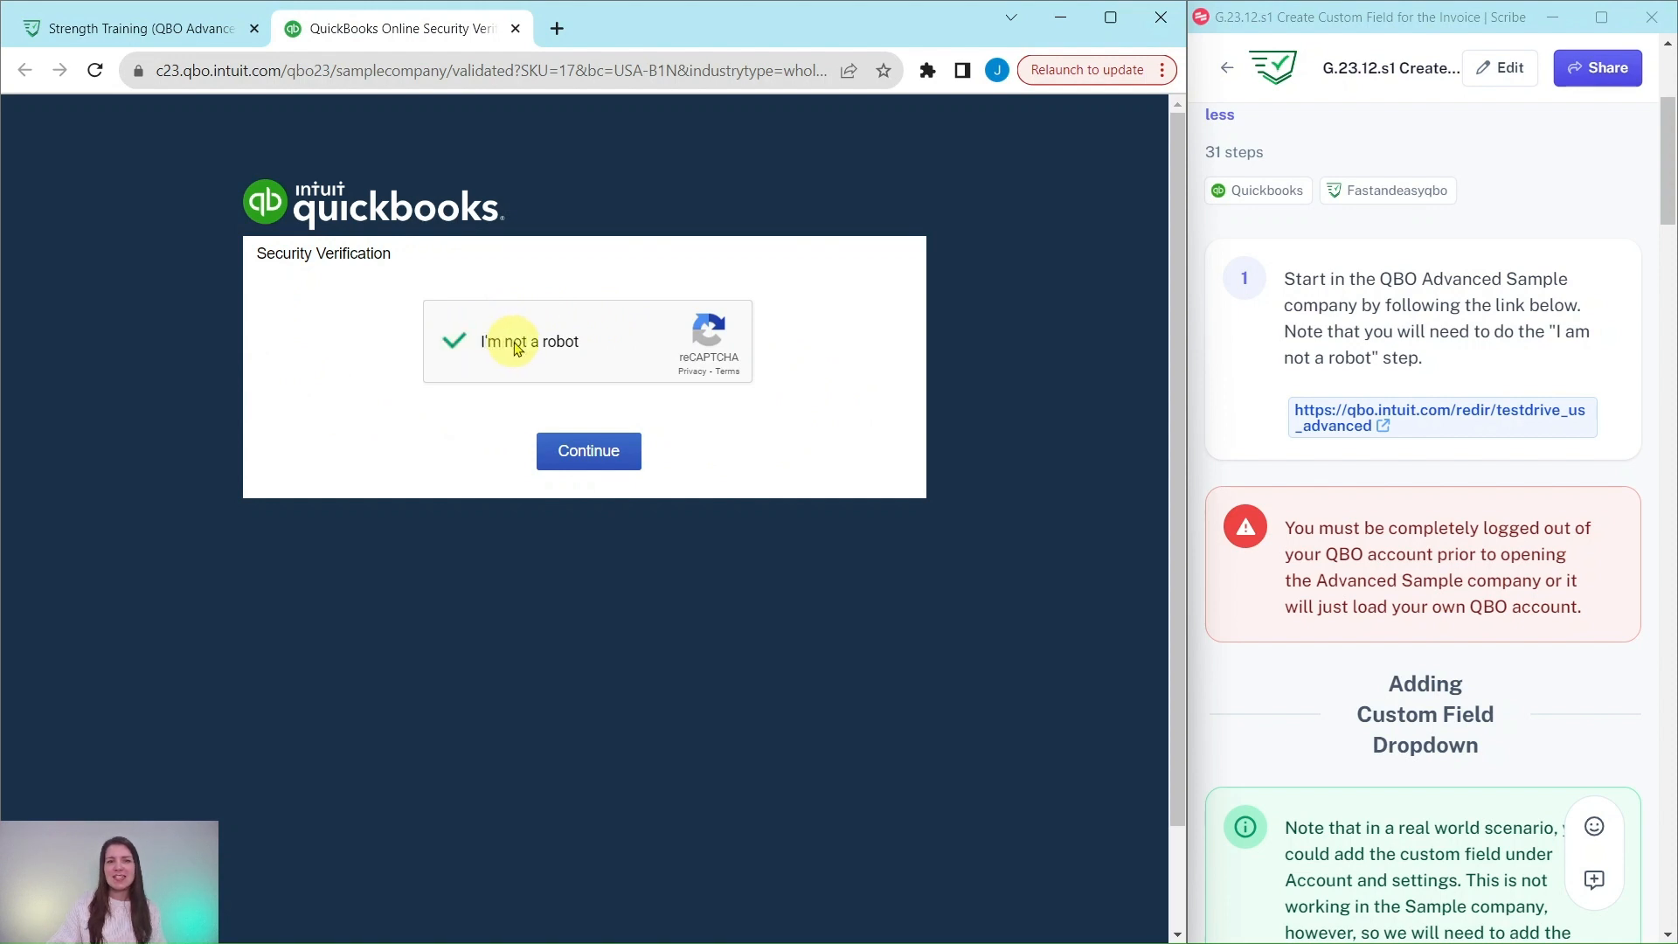
left_click(591, 453)
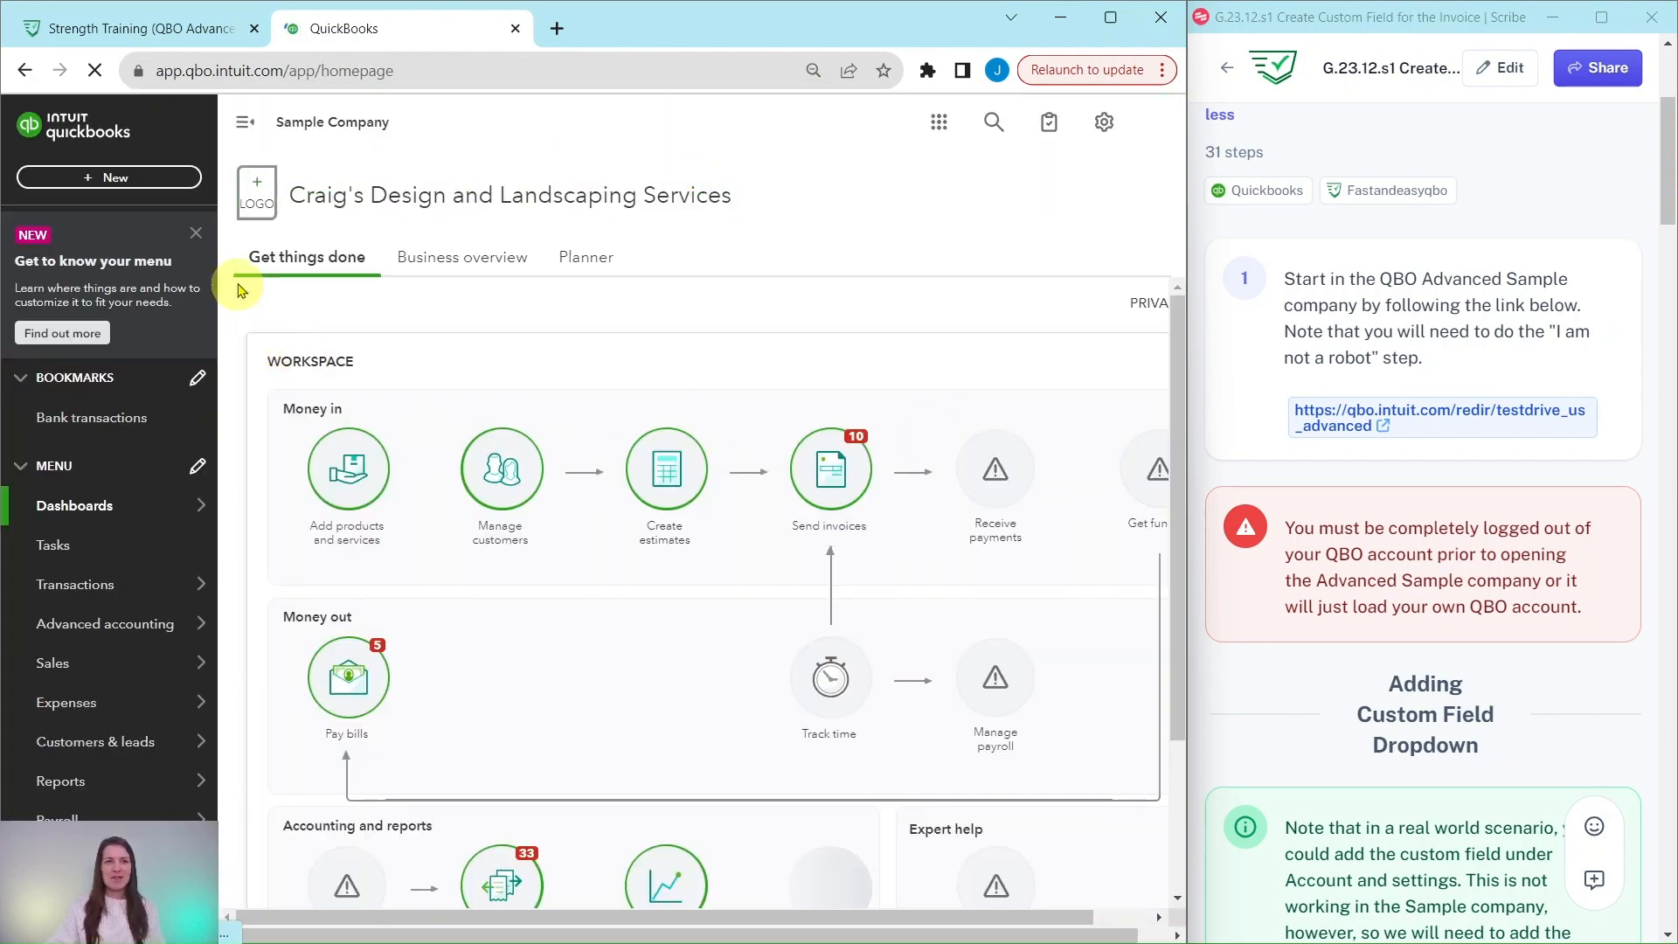
left_click(196, 233)
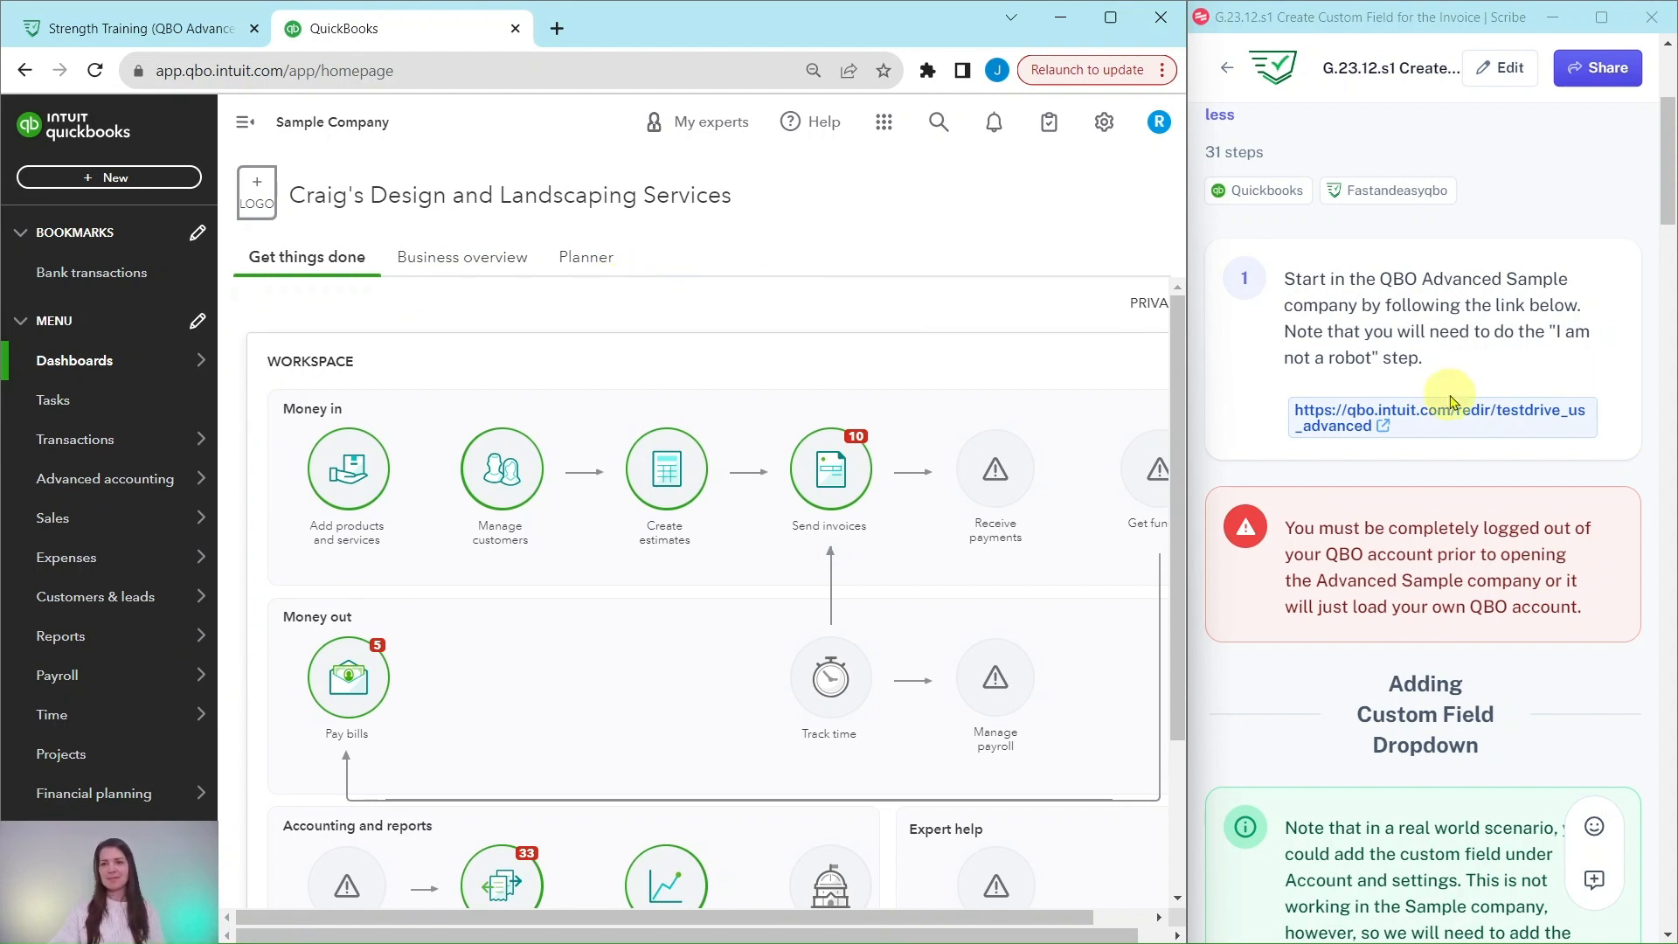
- Follow the practice guide to the custom field instructions and start a new customer invoice
scroll(1364, 393, "down", 1)
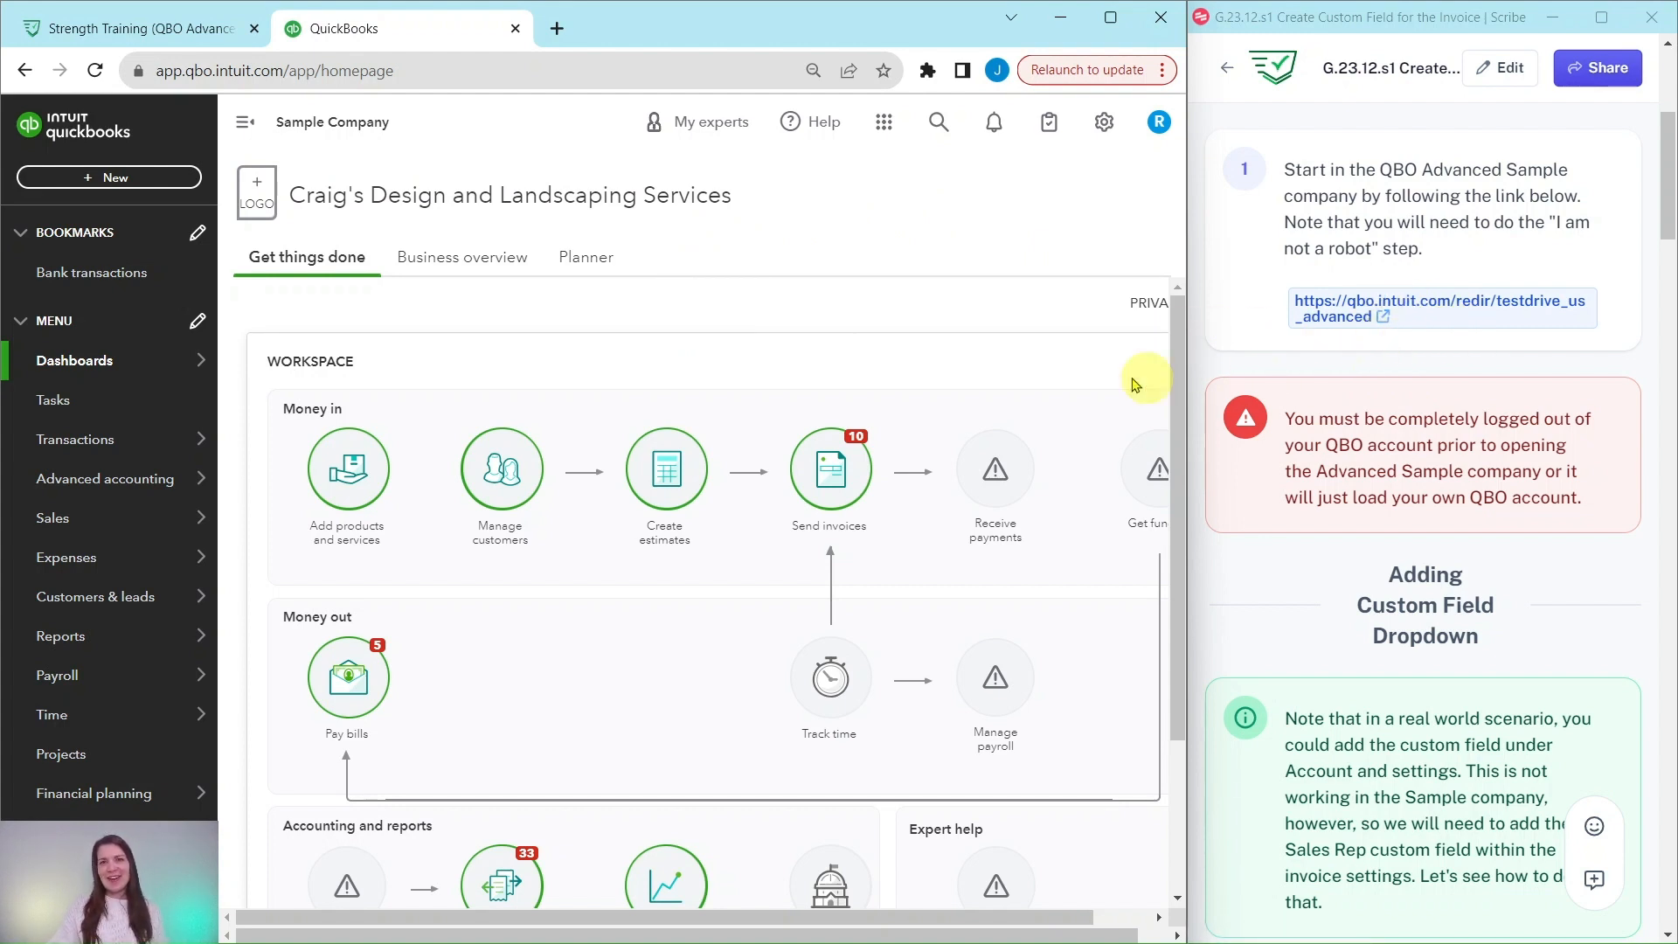
scroll(1285, 454, "down", 5)
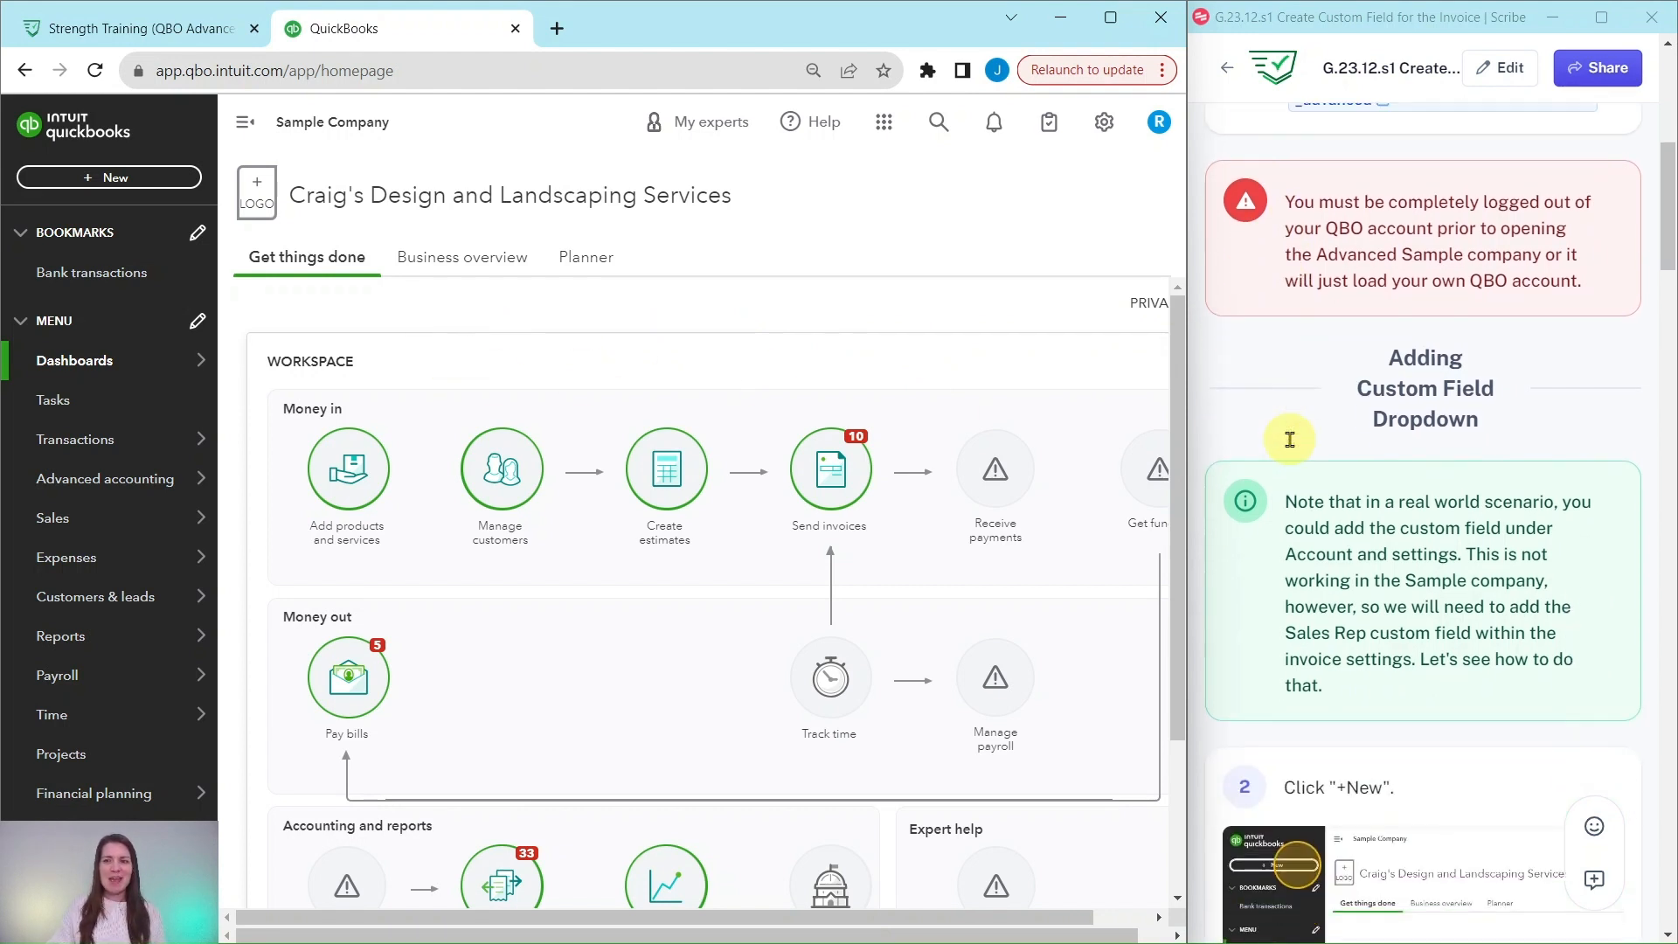
scroll(1309, 440, "down", 1)
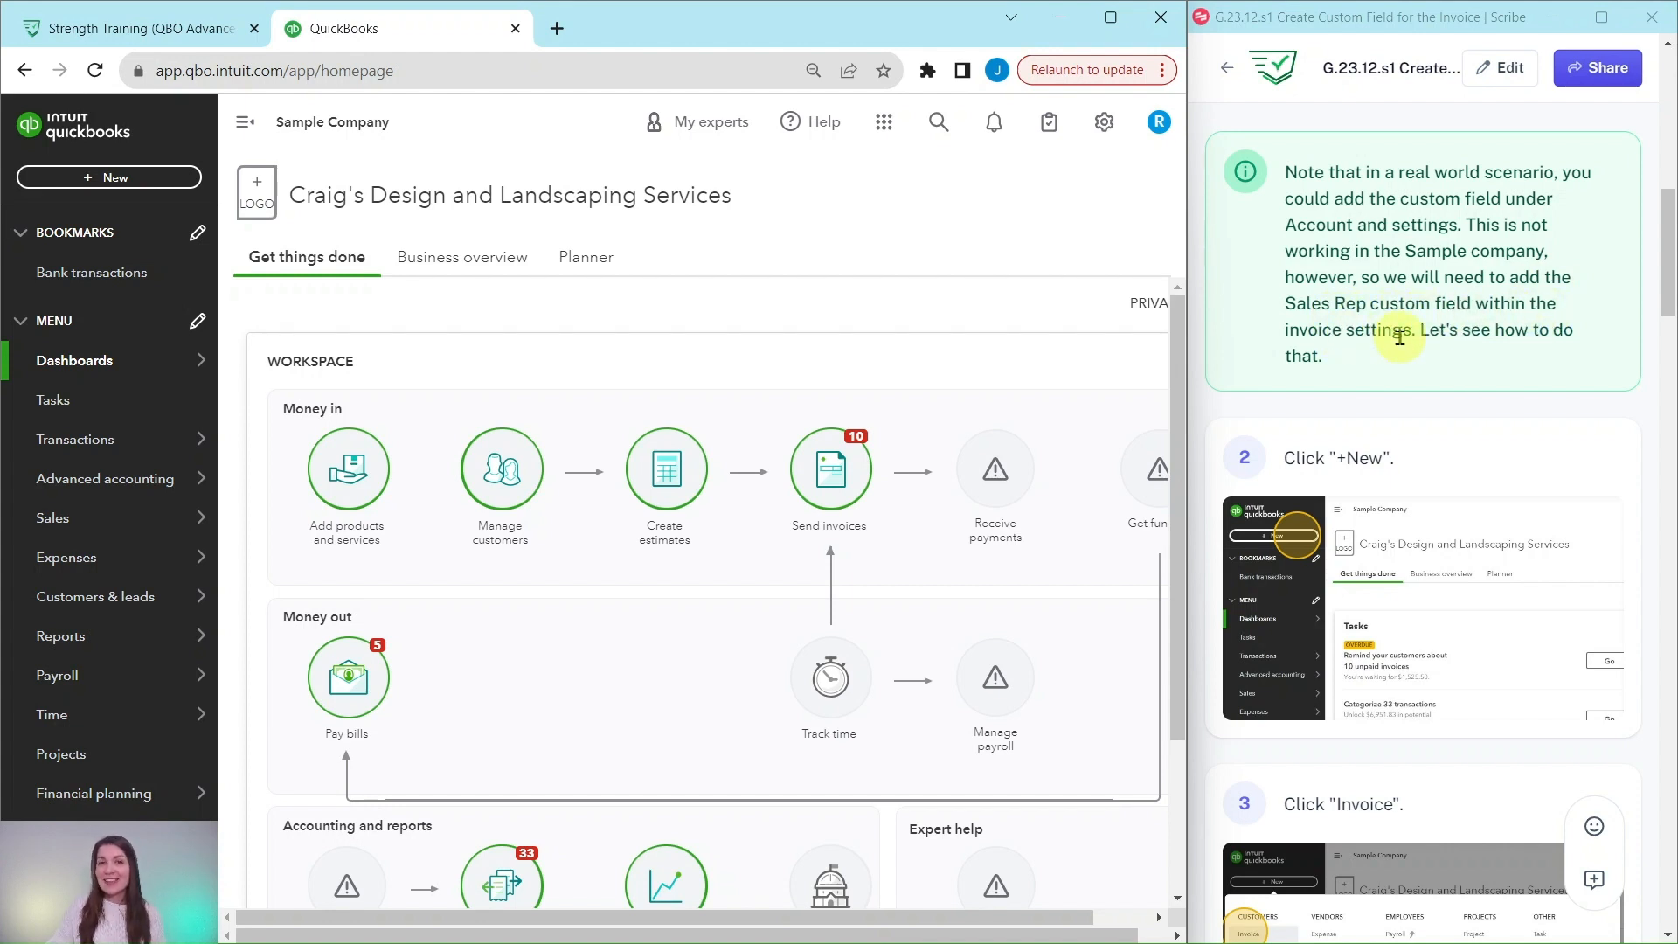
scroll(1400, 337, "down", 4)
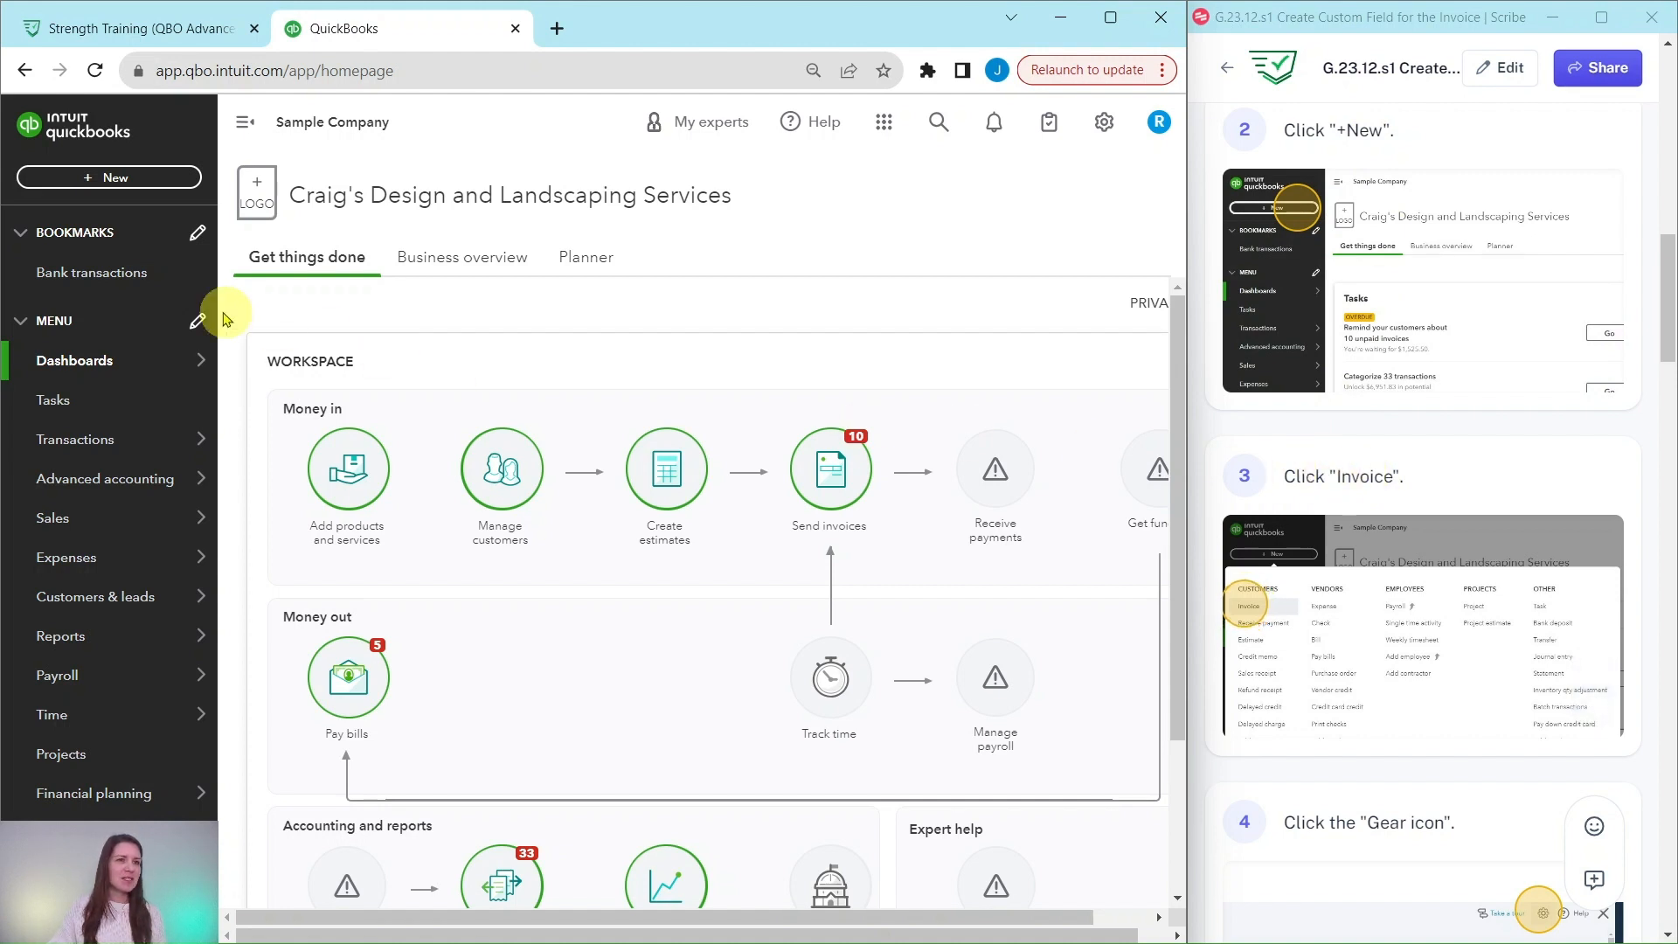
left_click(110, 184)
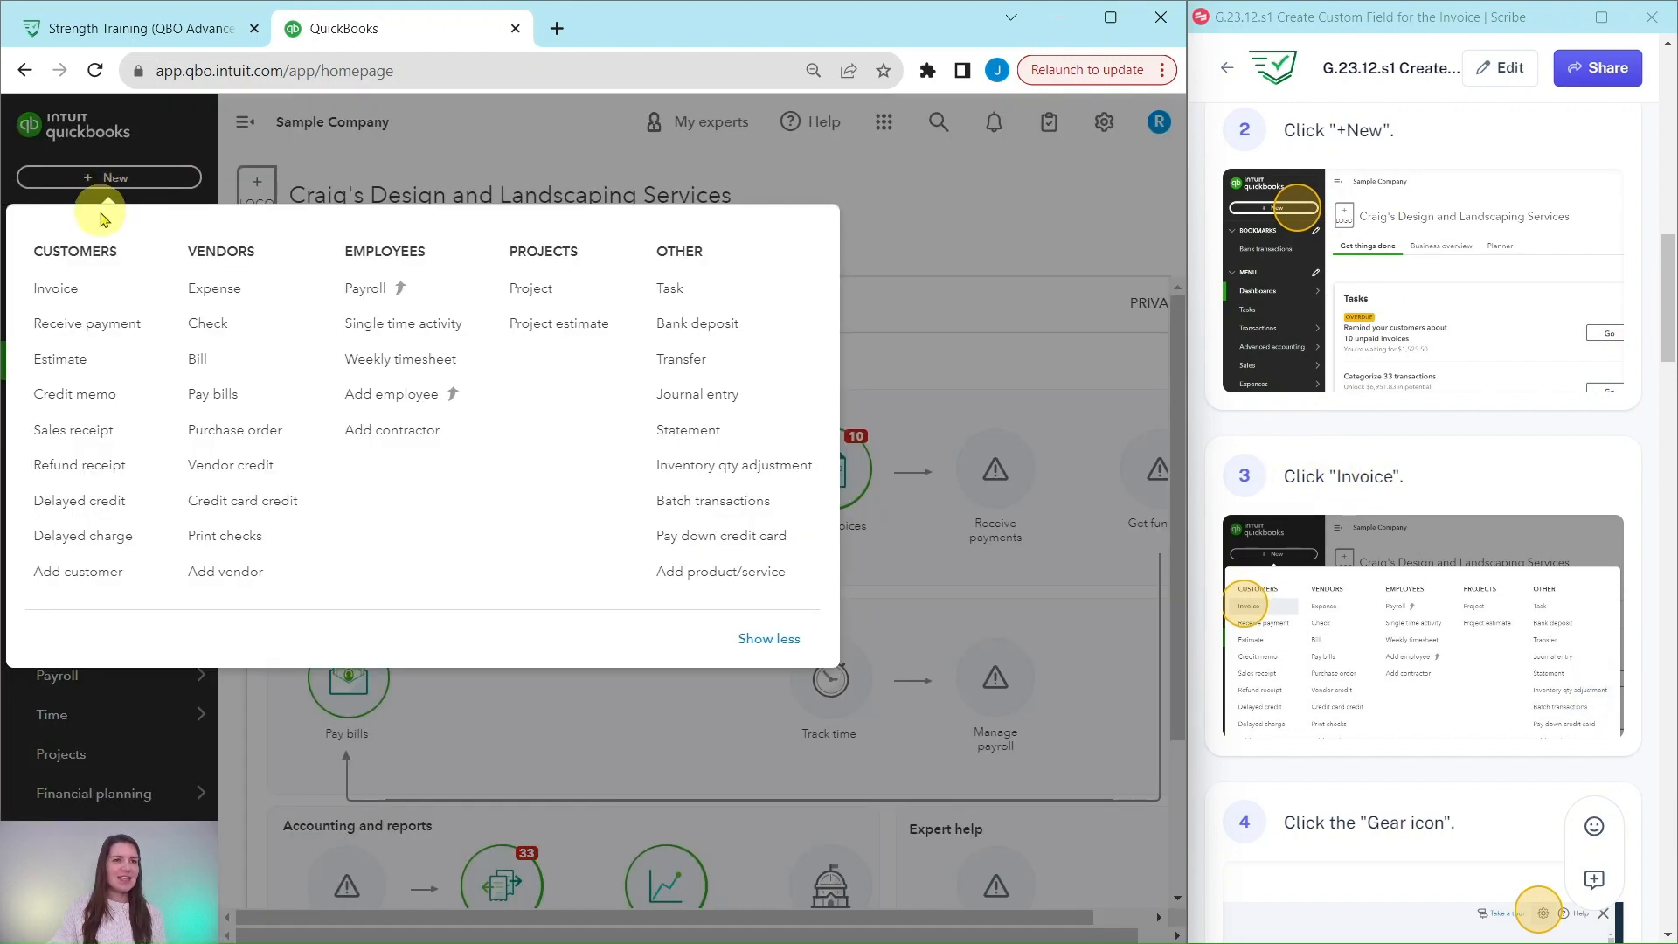
left_click(55, 295)
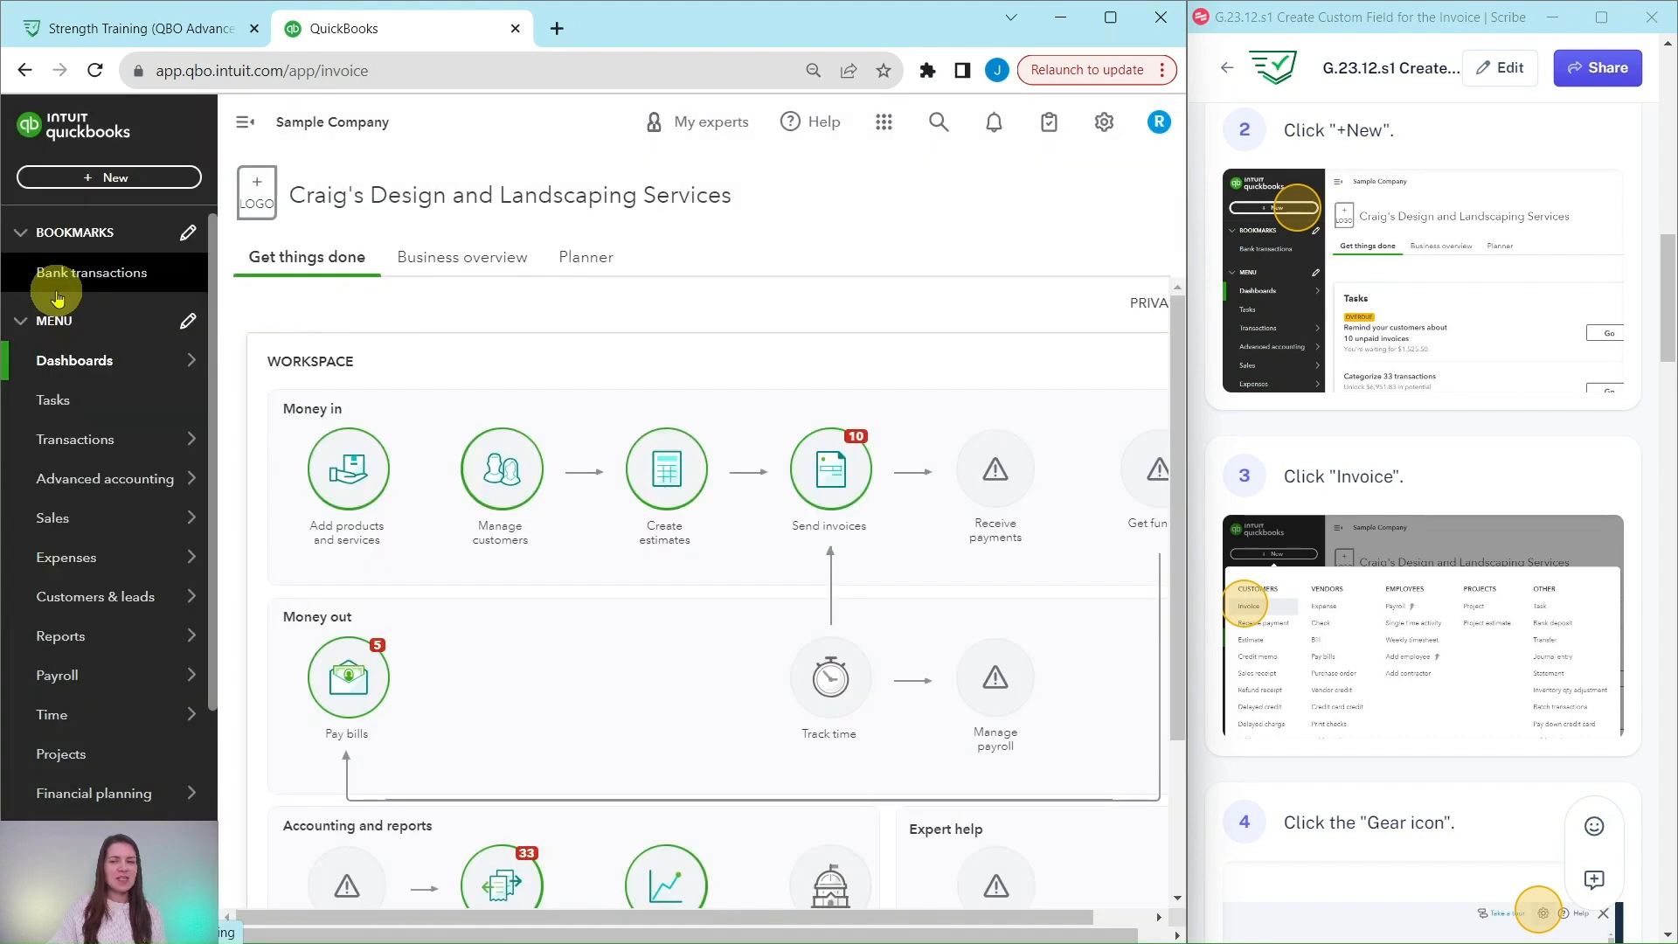
- Start a custom field from the invoice settings, using the suggested Sales Rep field
scroll(1442, 355, "down", 8)
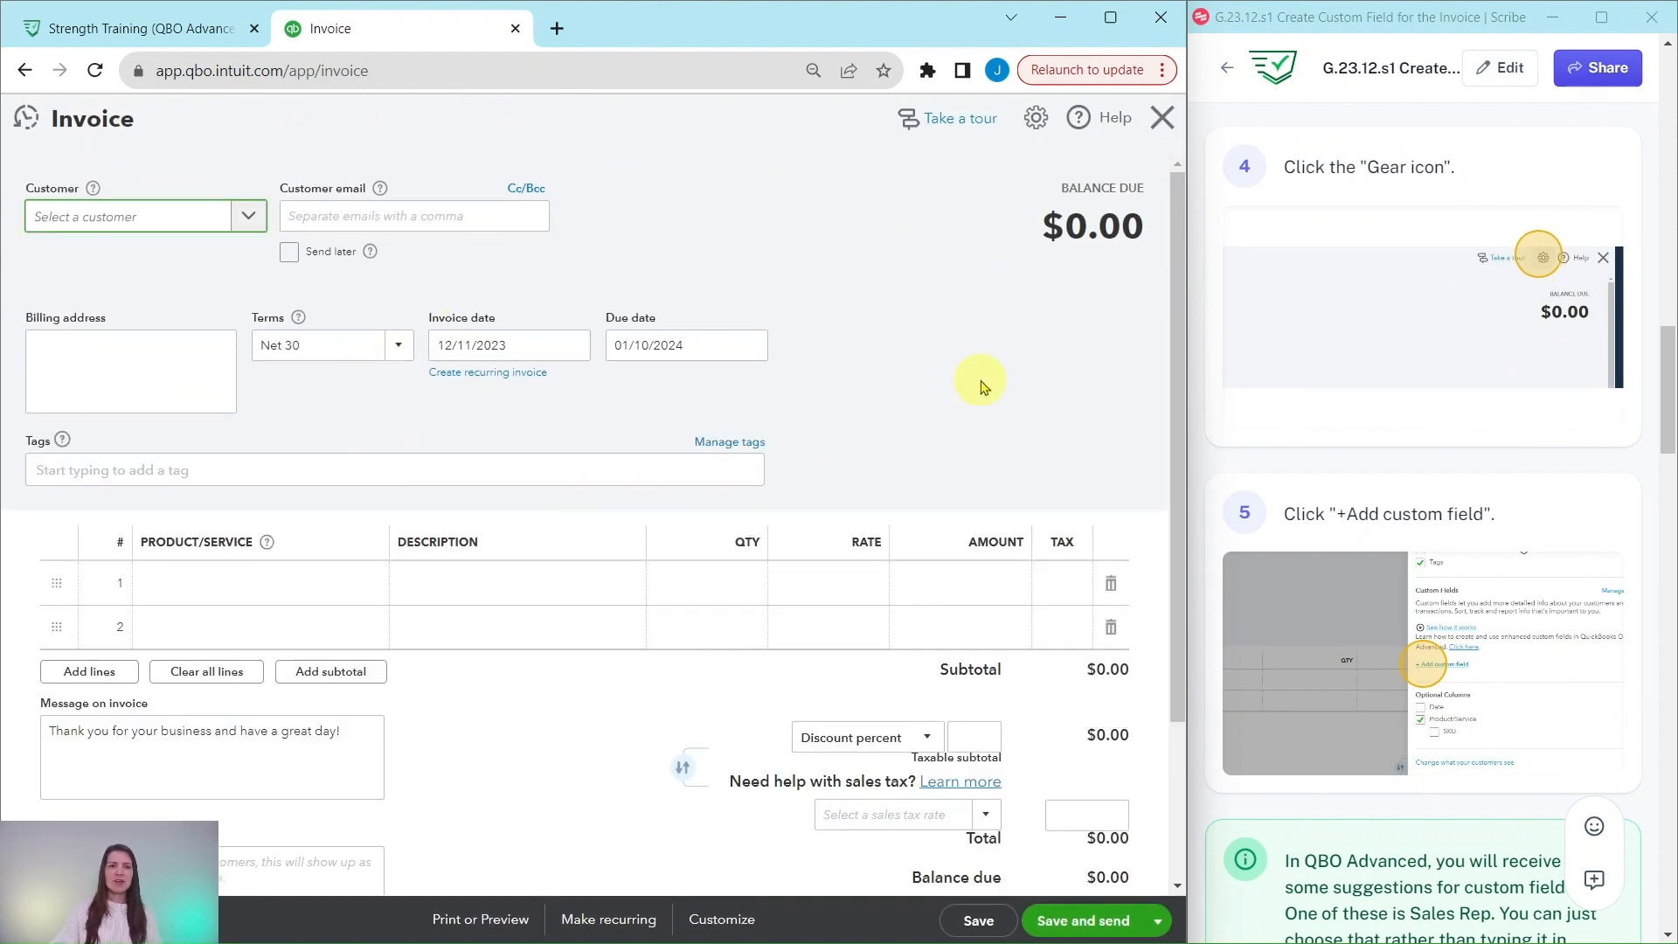
left_click(1037, 127)
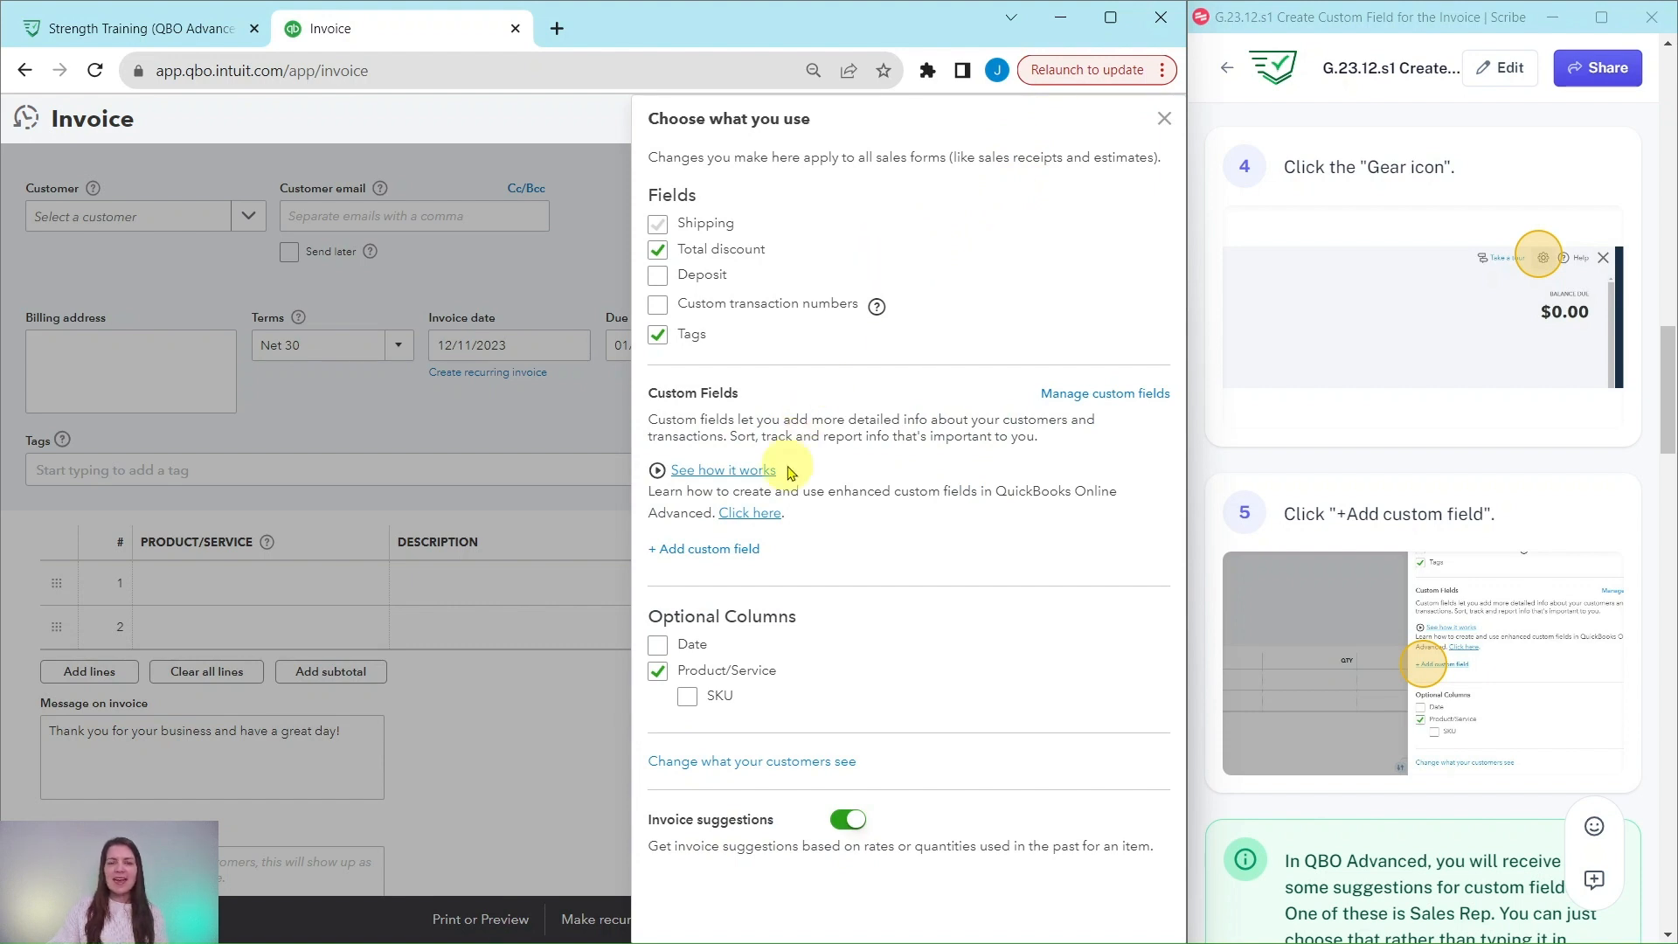
left_click(697, 550)
scroll(1346, 507, "down", 6)
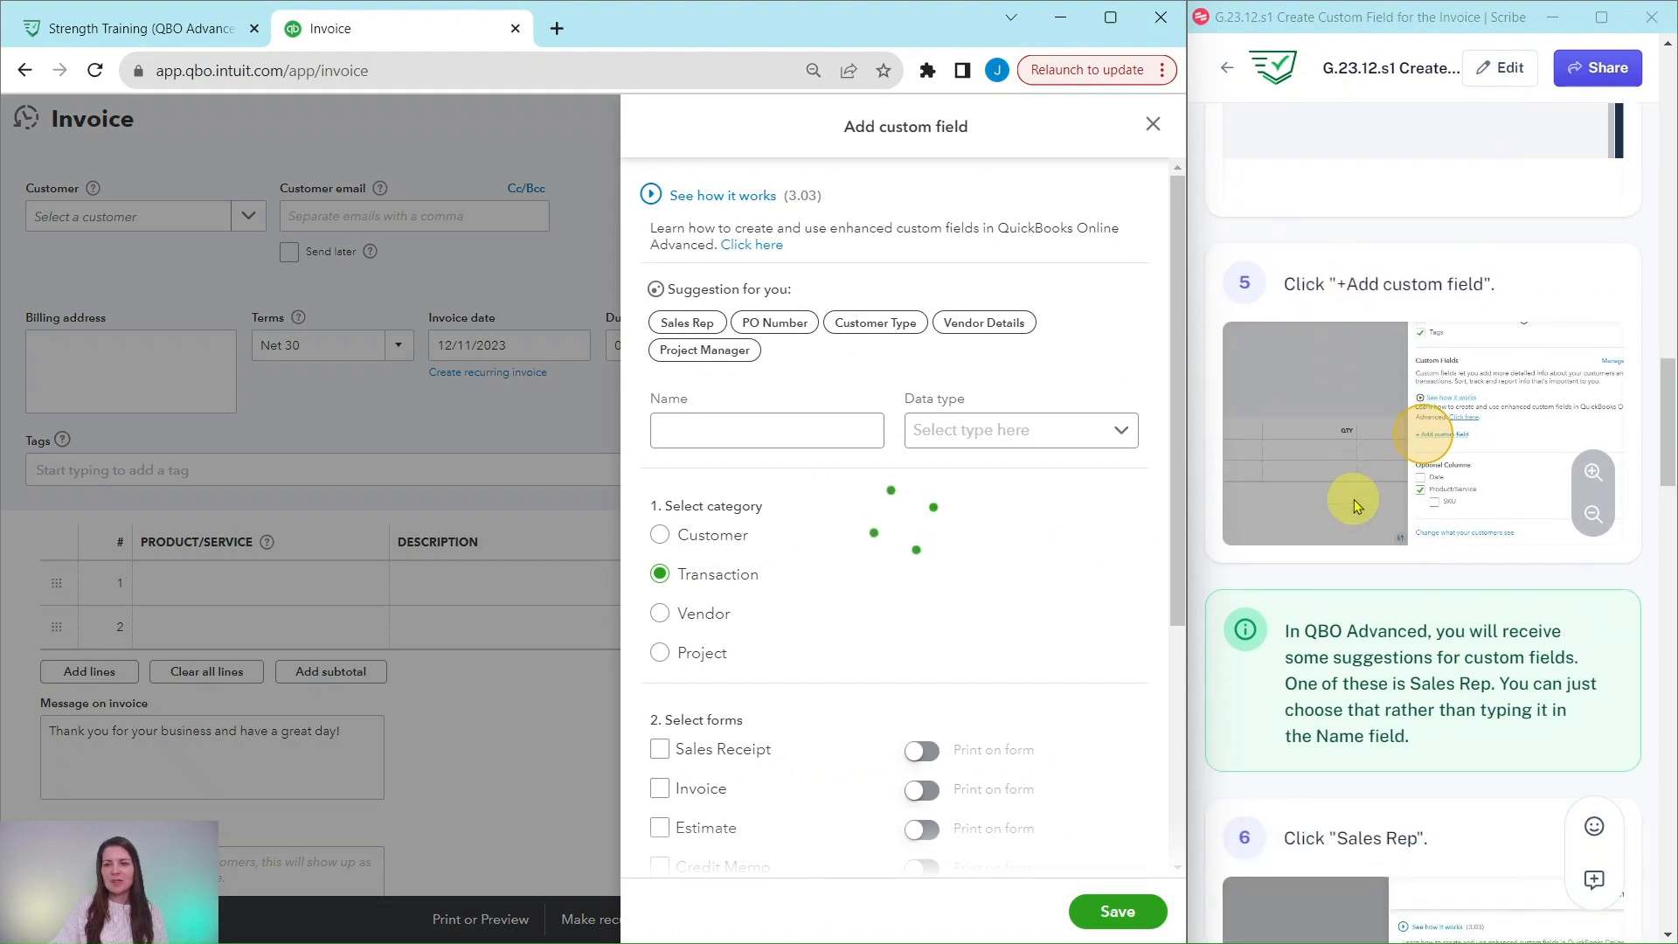
scroll(1348, 505, "down", 3)
scroll(1357, 404, "up", 2)
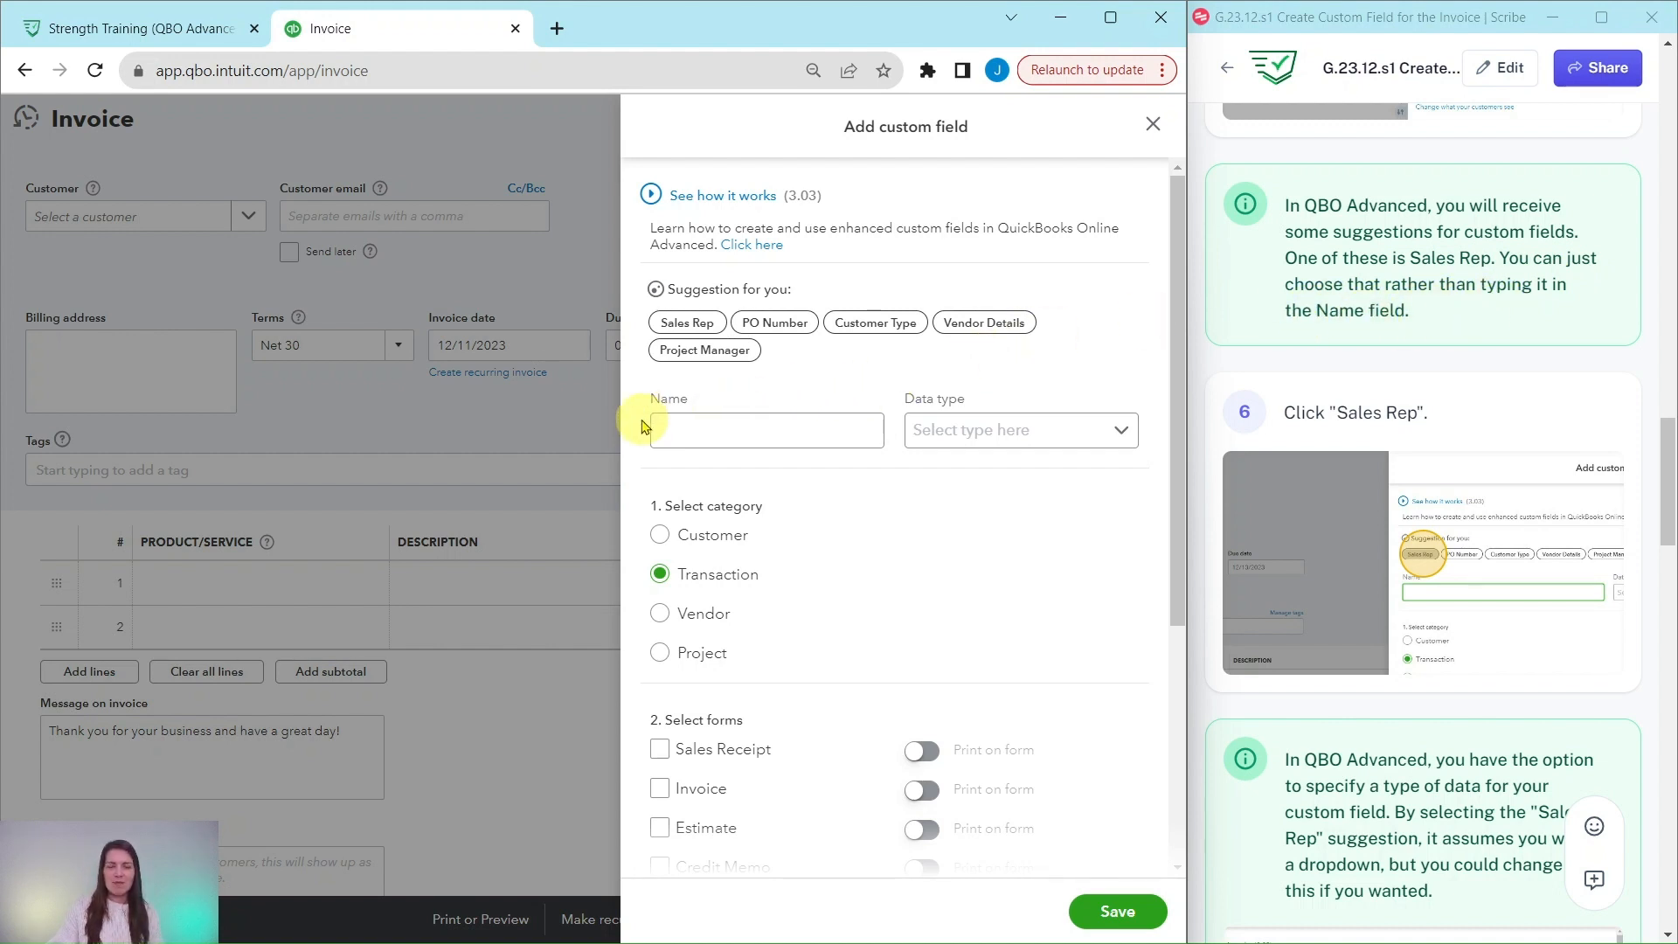
left_click(712, 423)
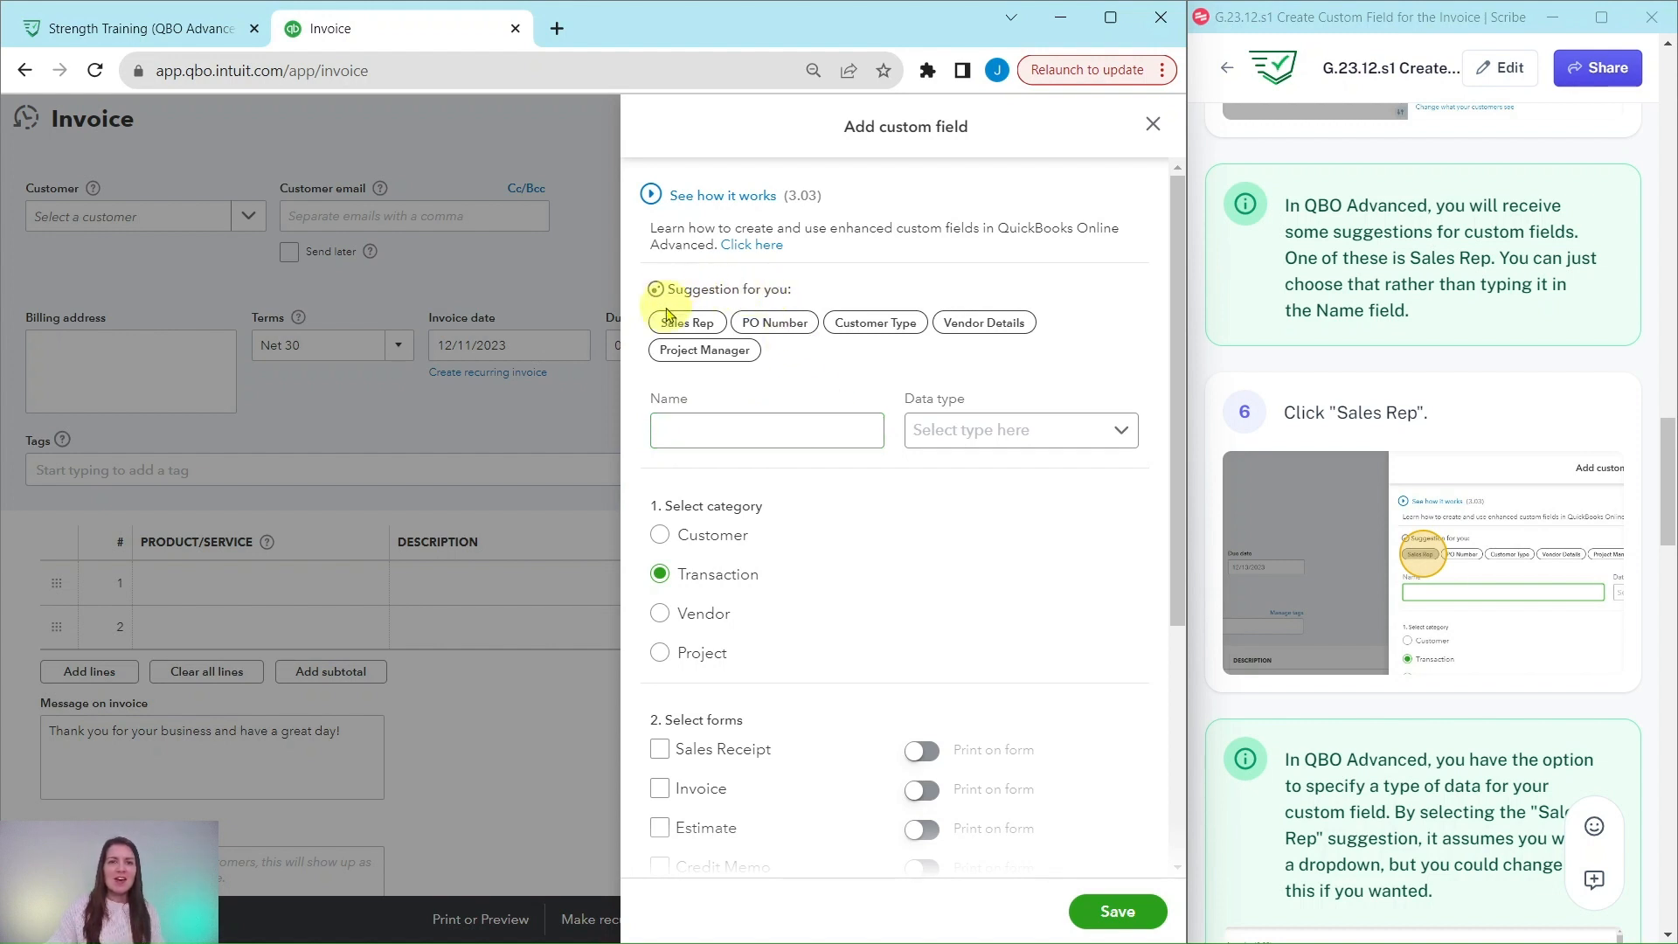
left_click(687, 323)
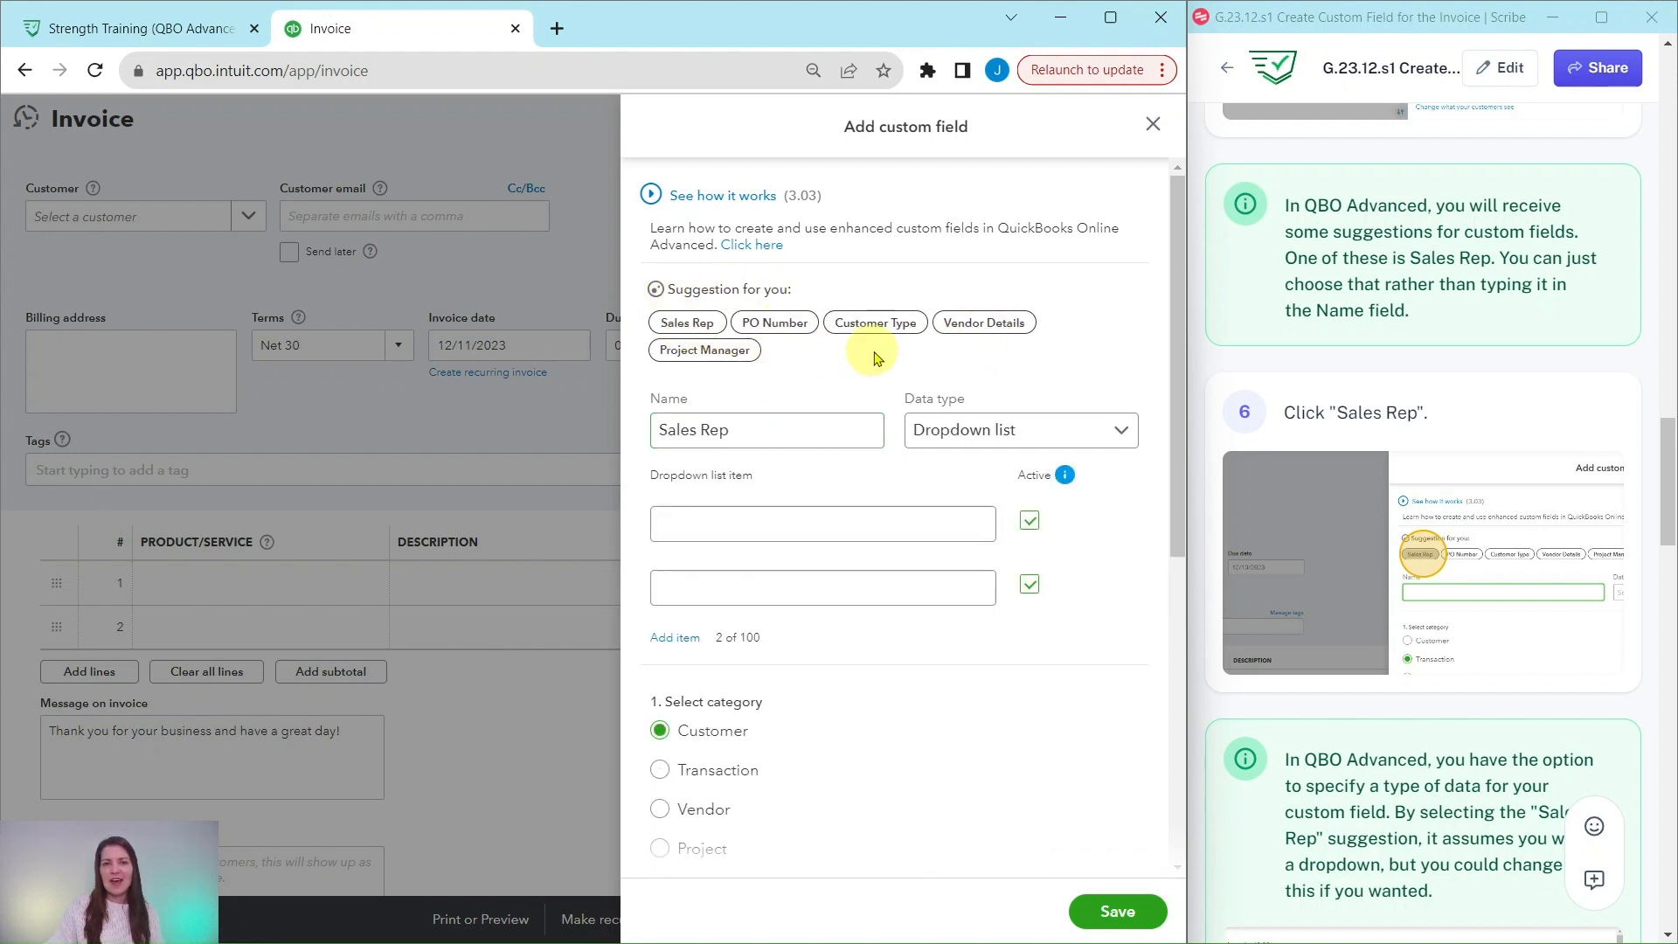
- Enter the two sales reps' first names from the practice guide as the Sales Rep field's dropdown list items
scroll(1399, 420, "down", 5)
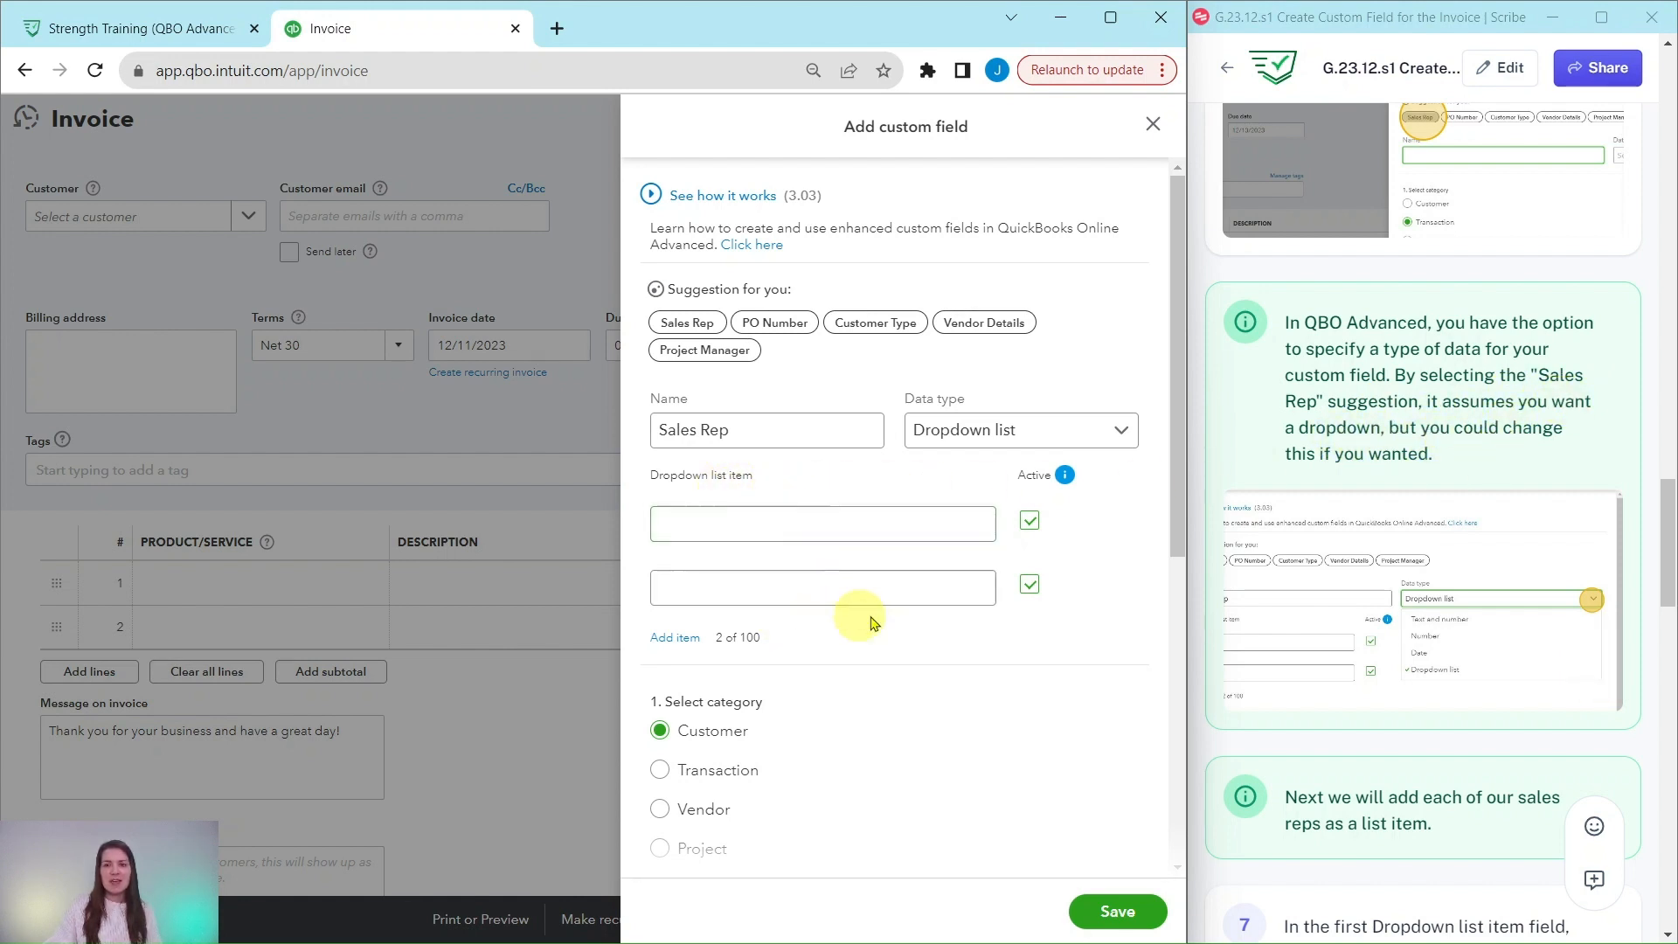
scroll(1378, 385, "down", 6)
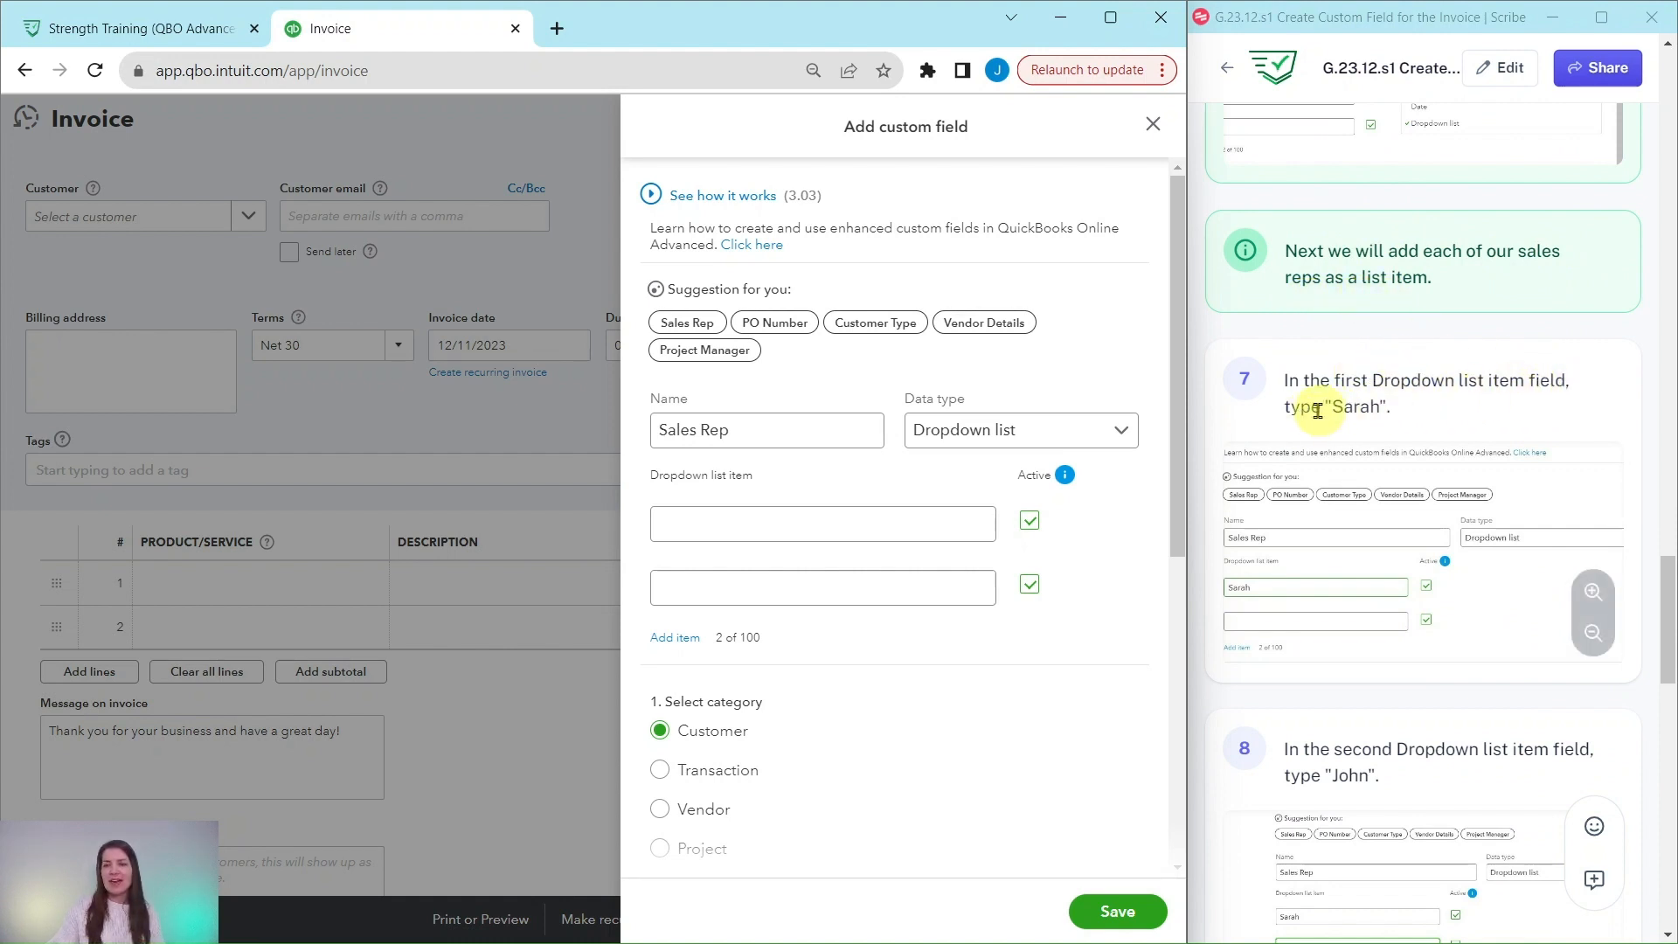
left_click(748, 527)
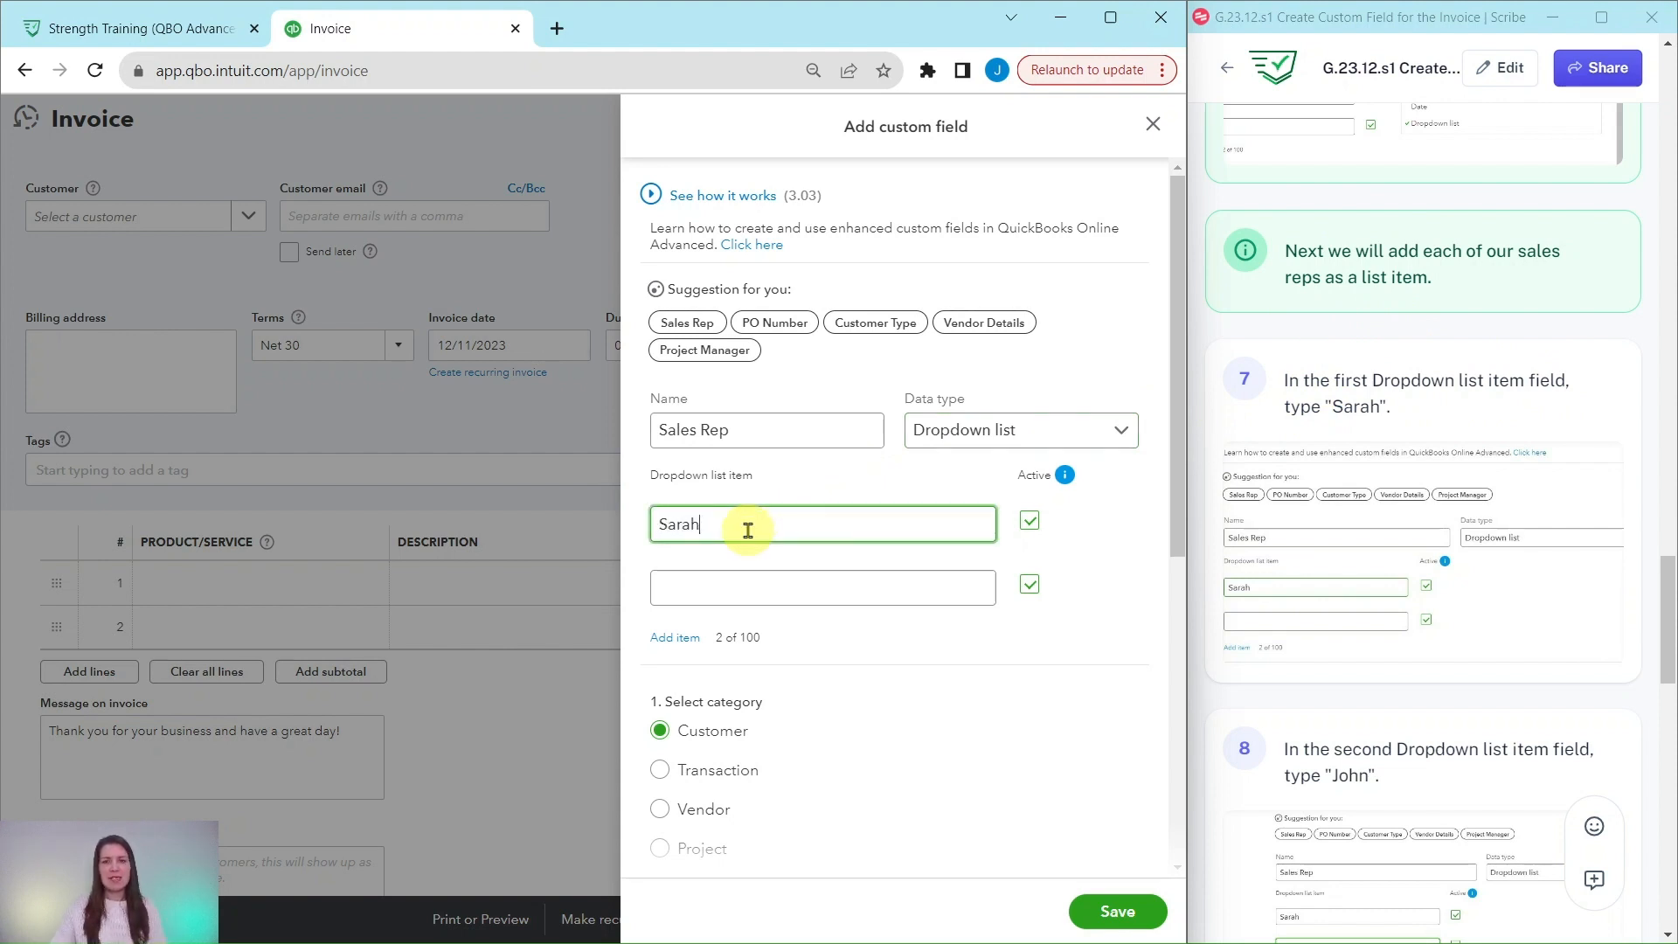
scroll(1311, 524, "down", 5)
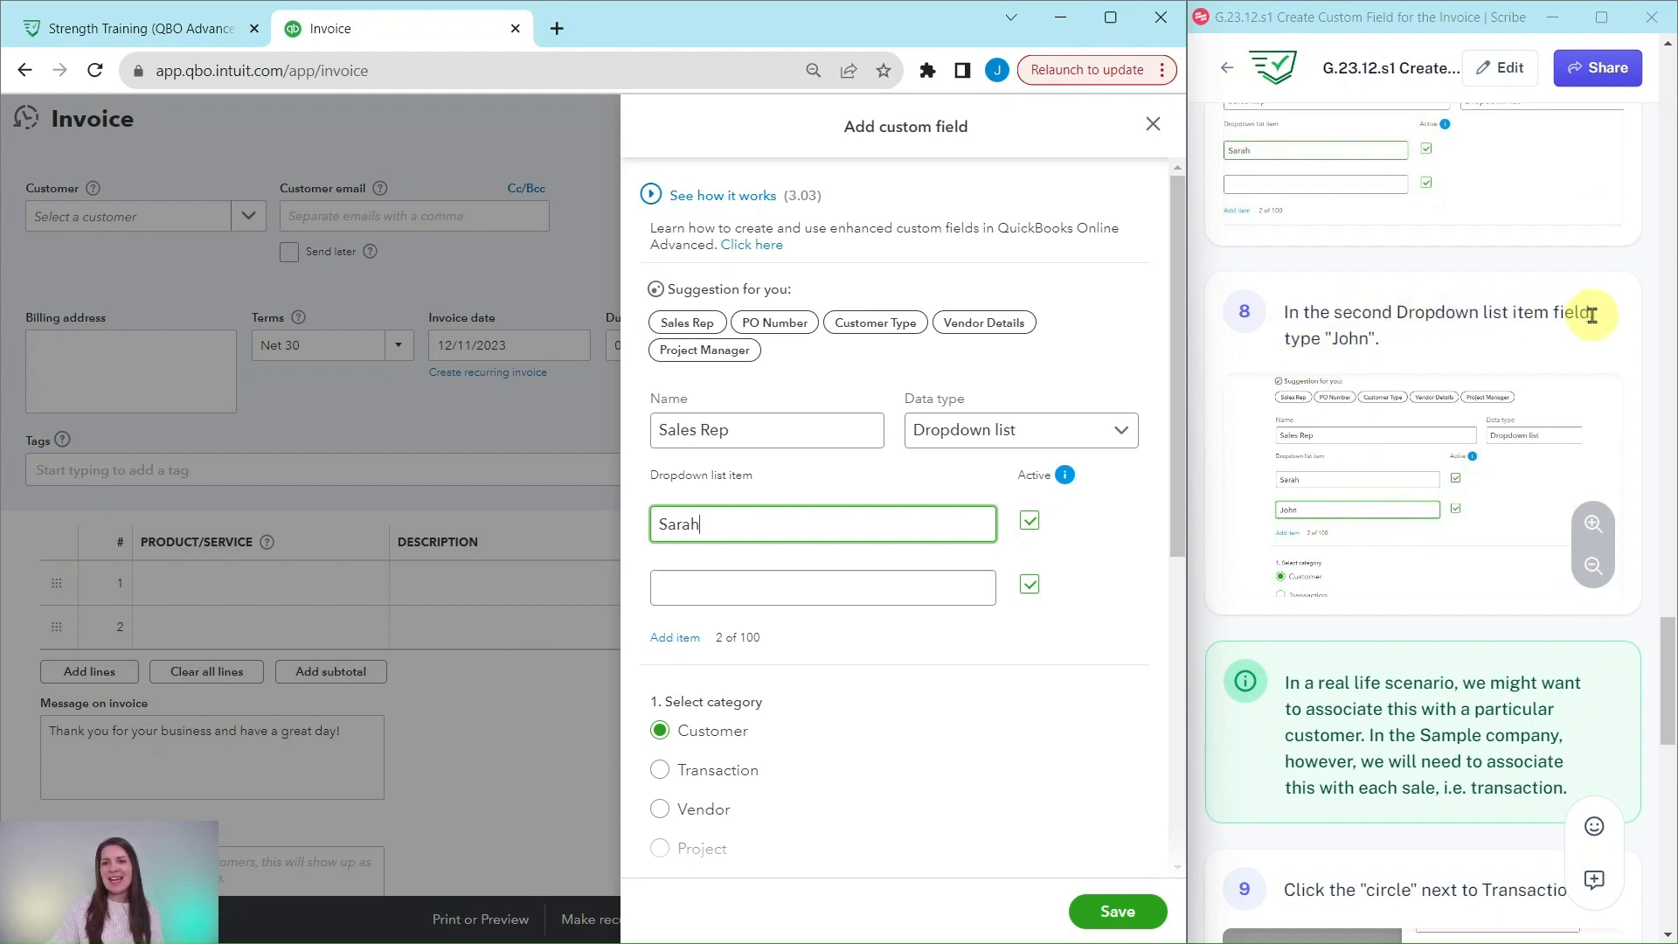
left_click(764, 590)
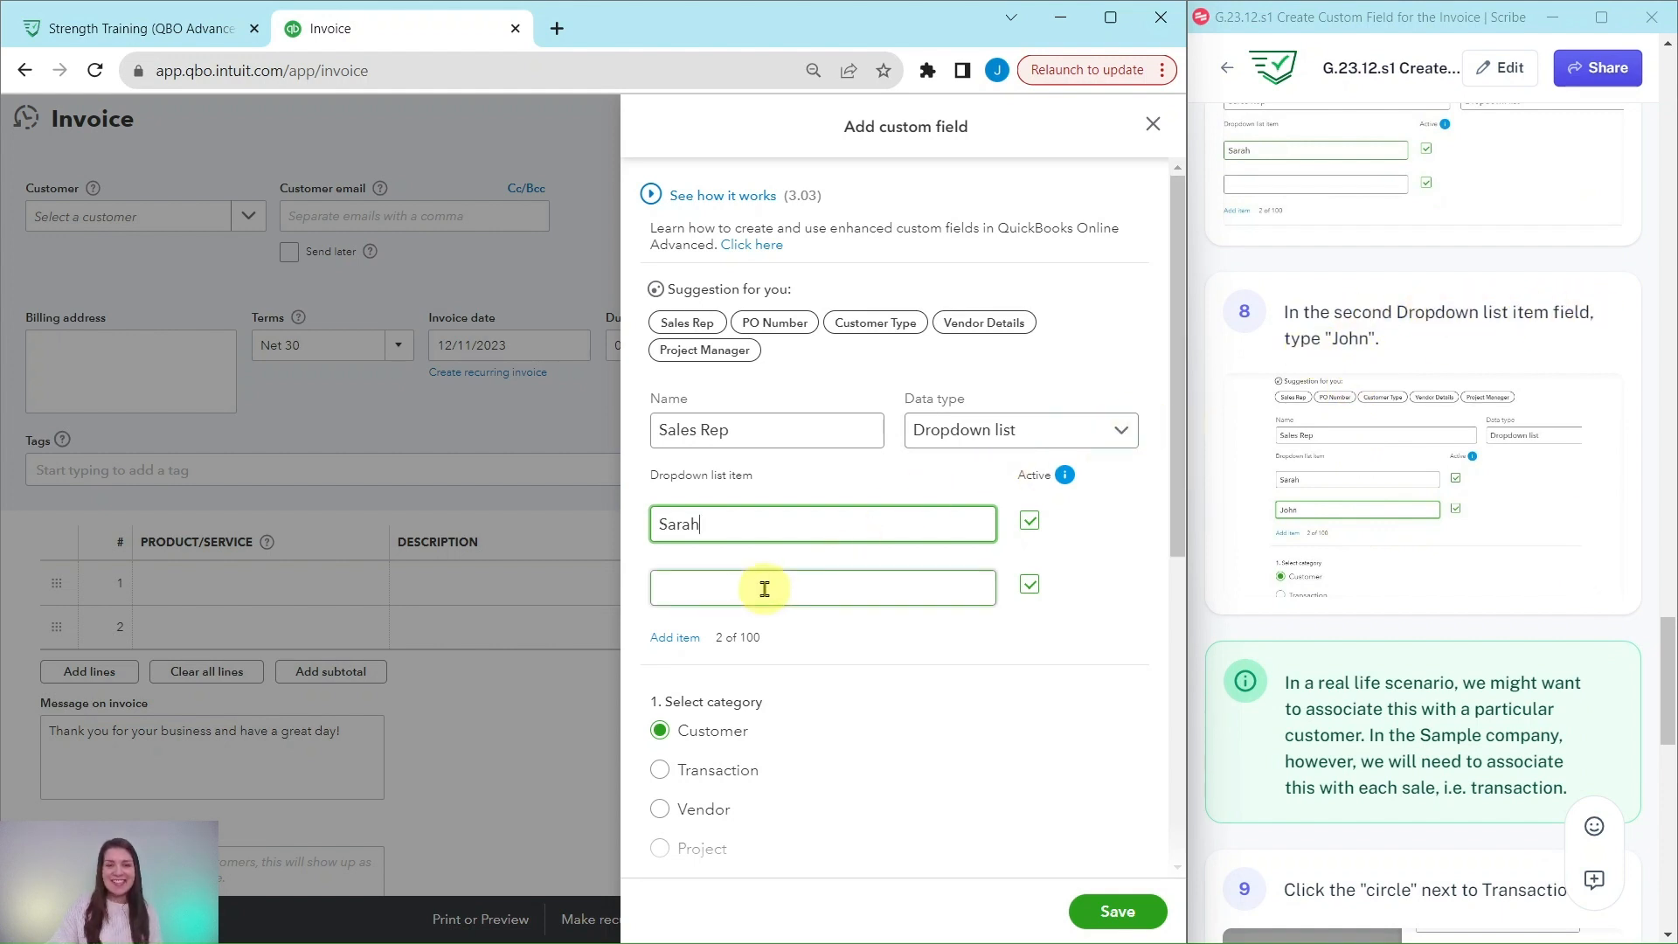
left_click(741, 592)
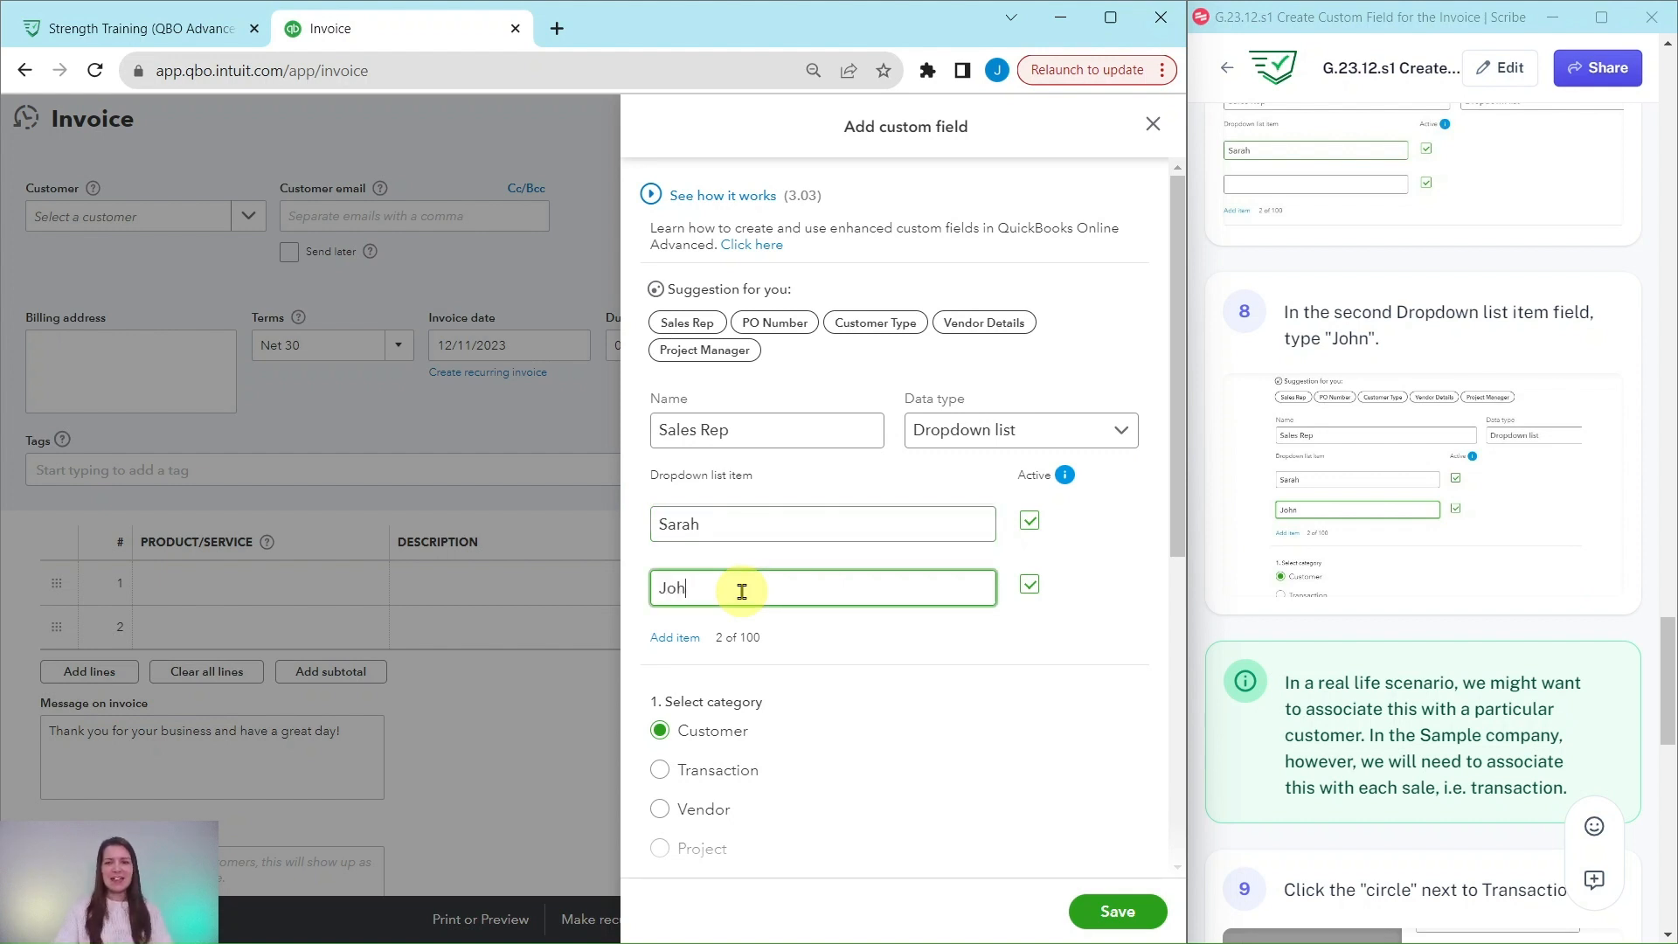
- Set the Sales Rep field's category to Transaction, keep the preselected forms, and save the custom field
scroll(1547, 573, "down", 5)
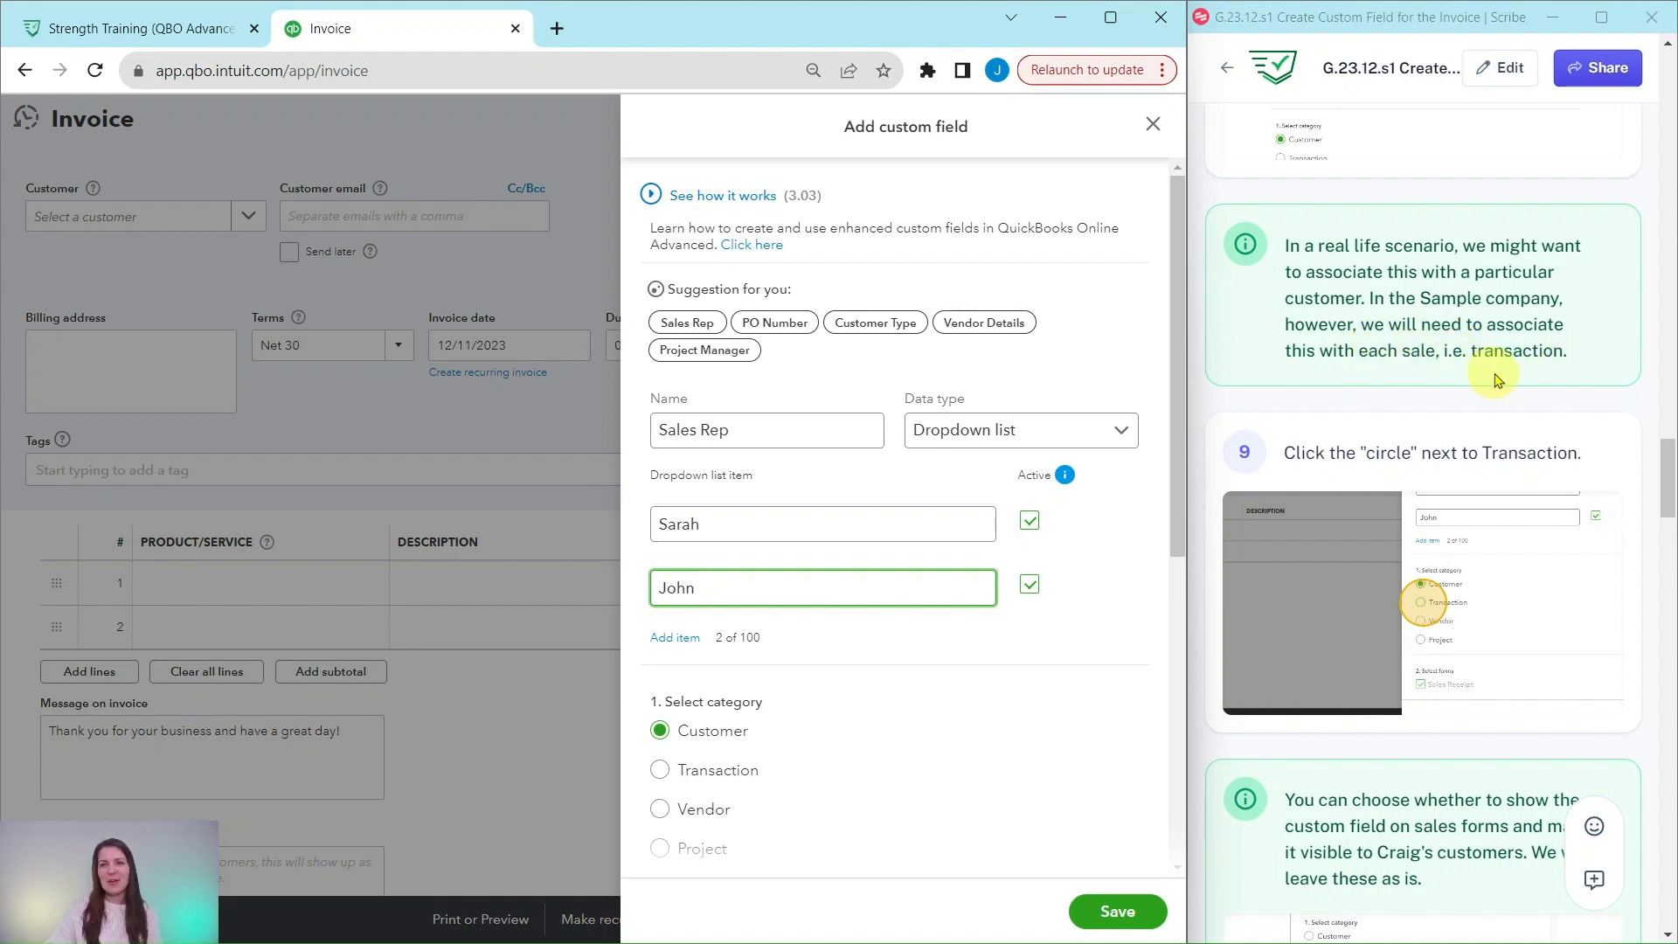
scroll(1567, 353, "down", 1)
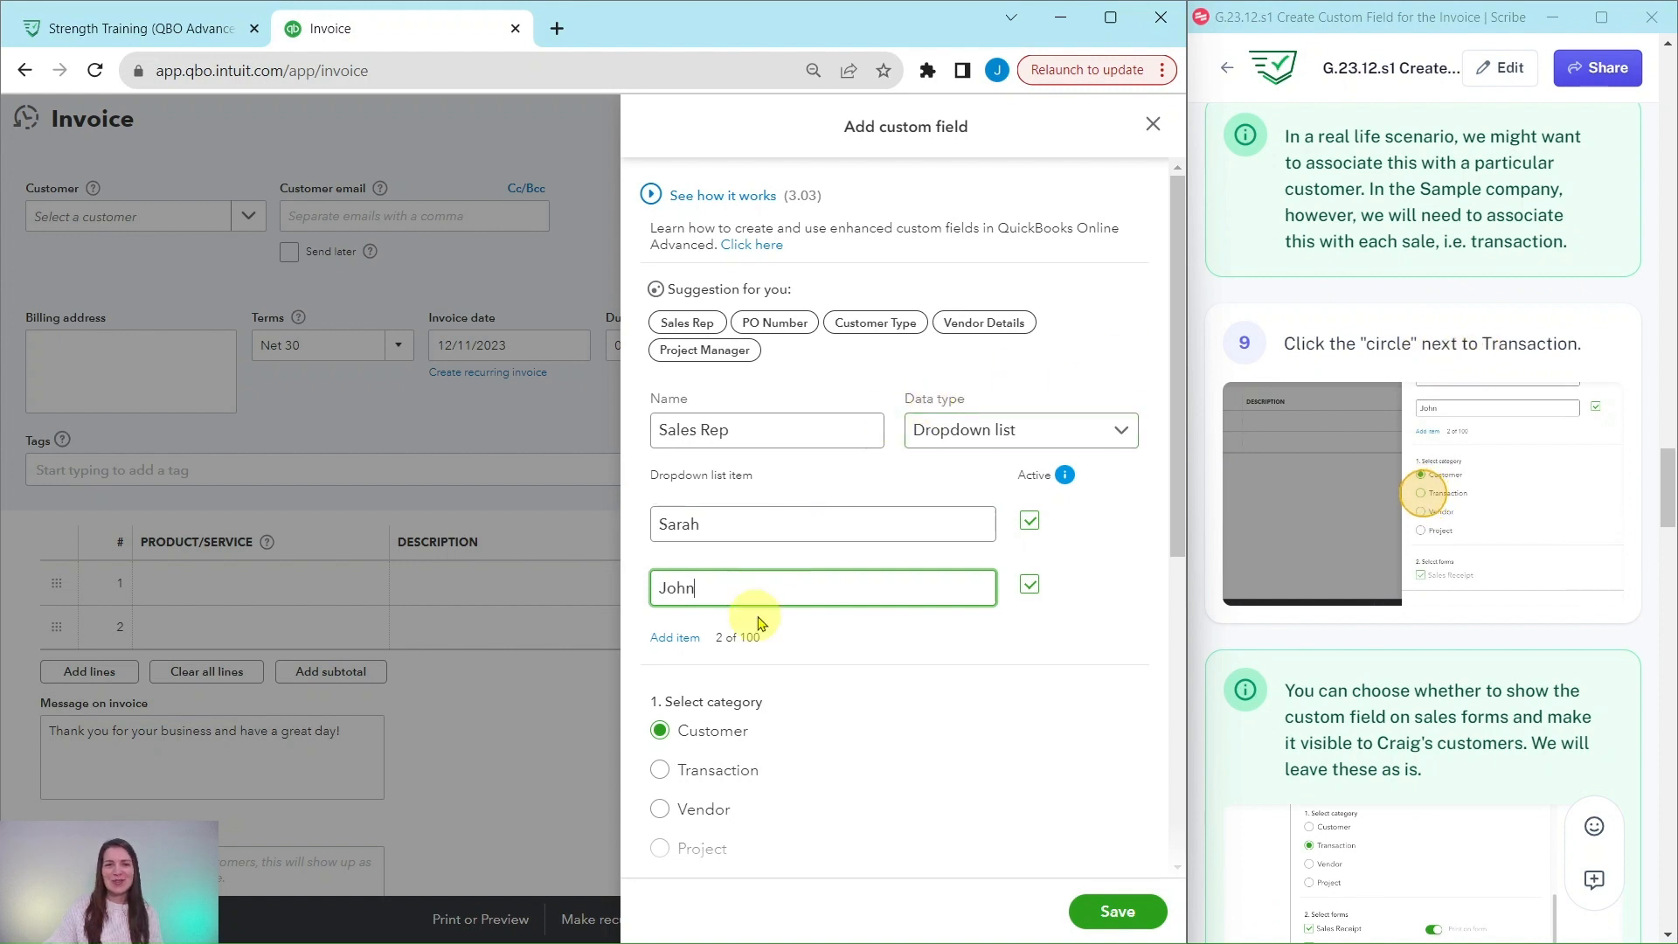
scroll(798, 562, "down", 4)
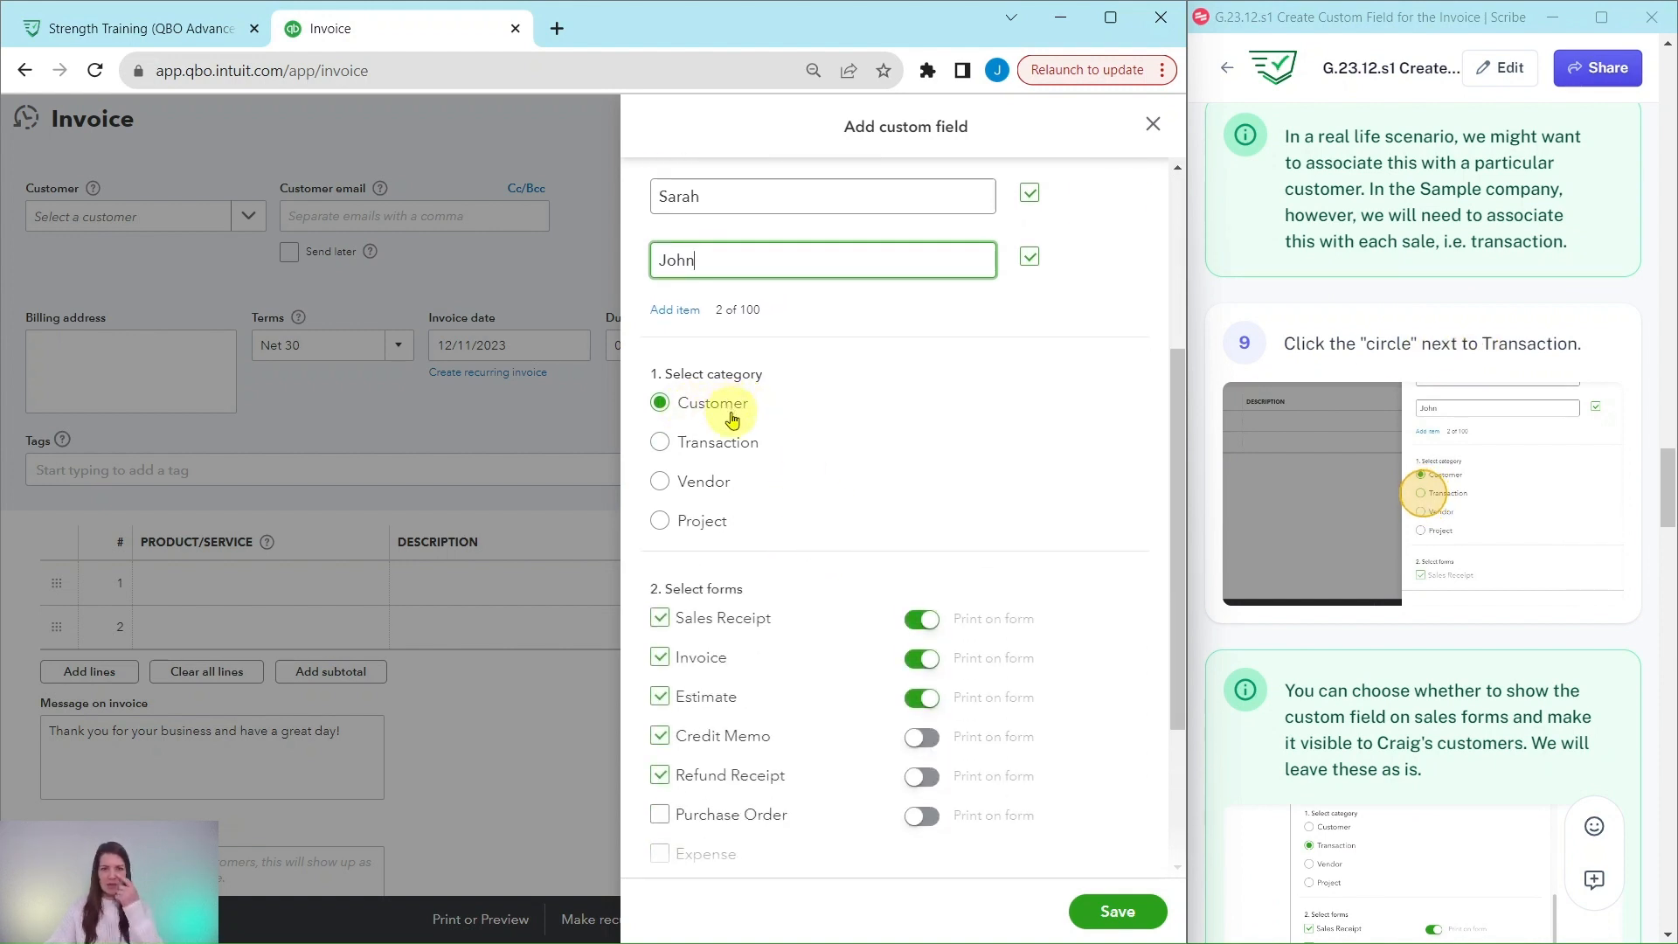
left_click(660, 446)
scroll(1424, 337, "down", 5)
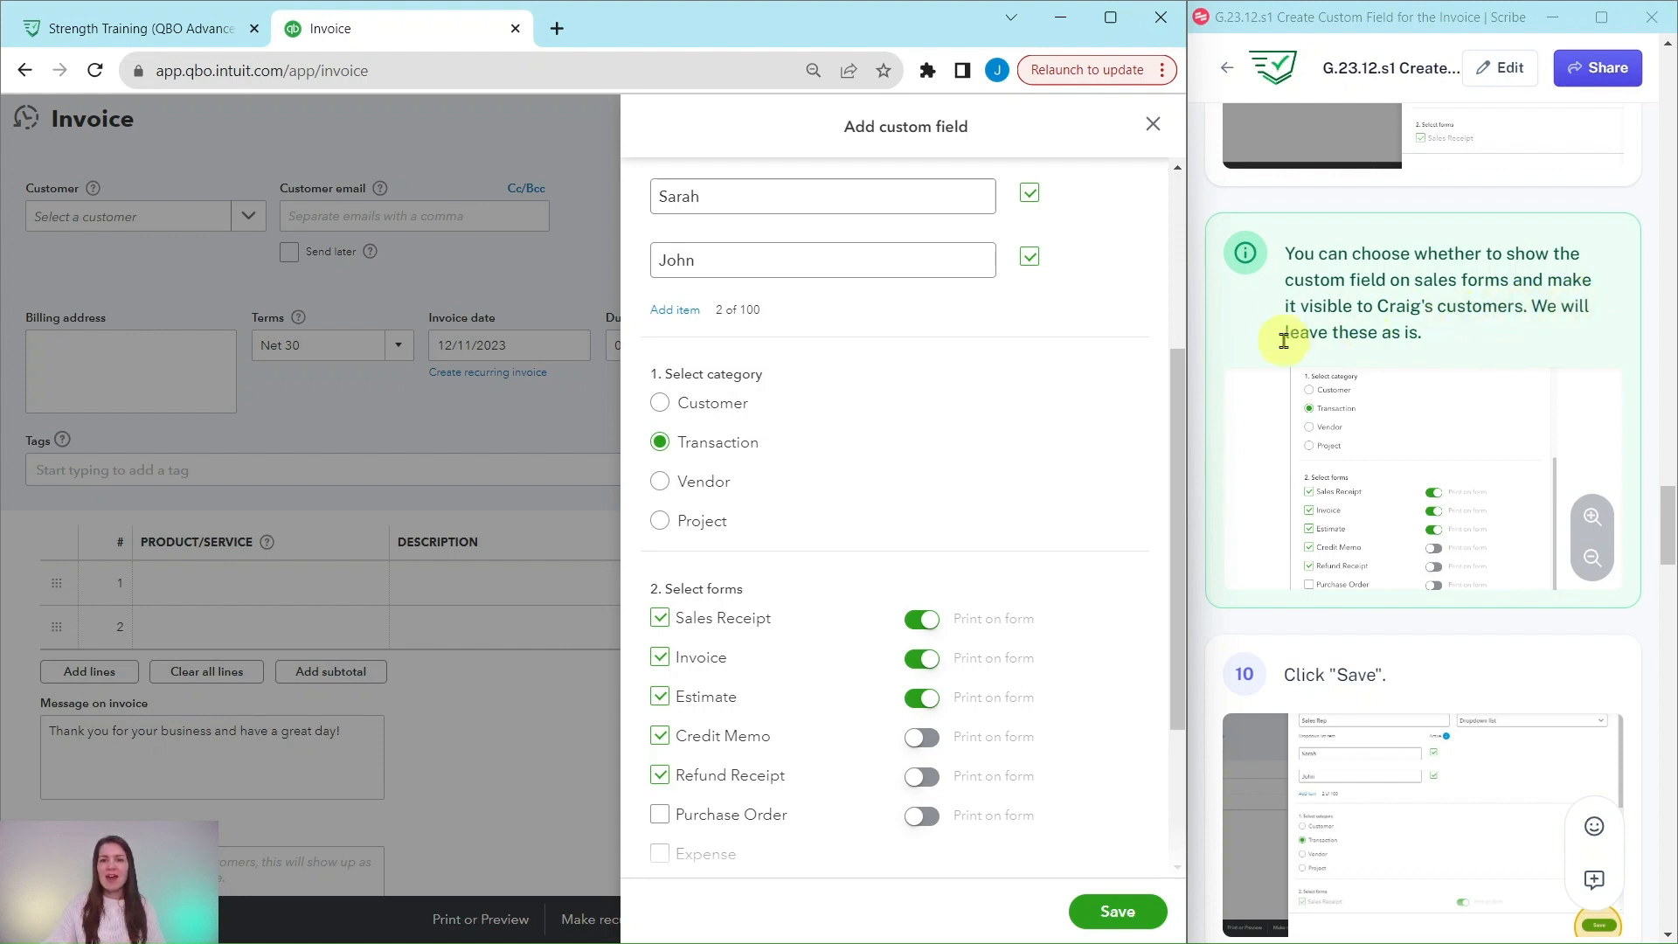
scroll(971, 376, "down", 3)
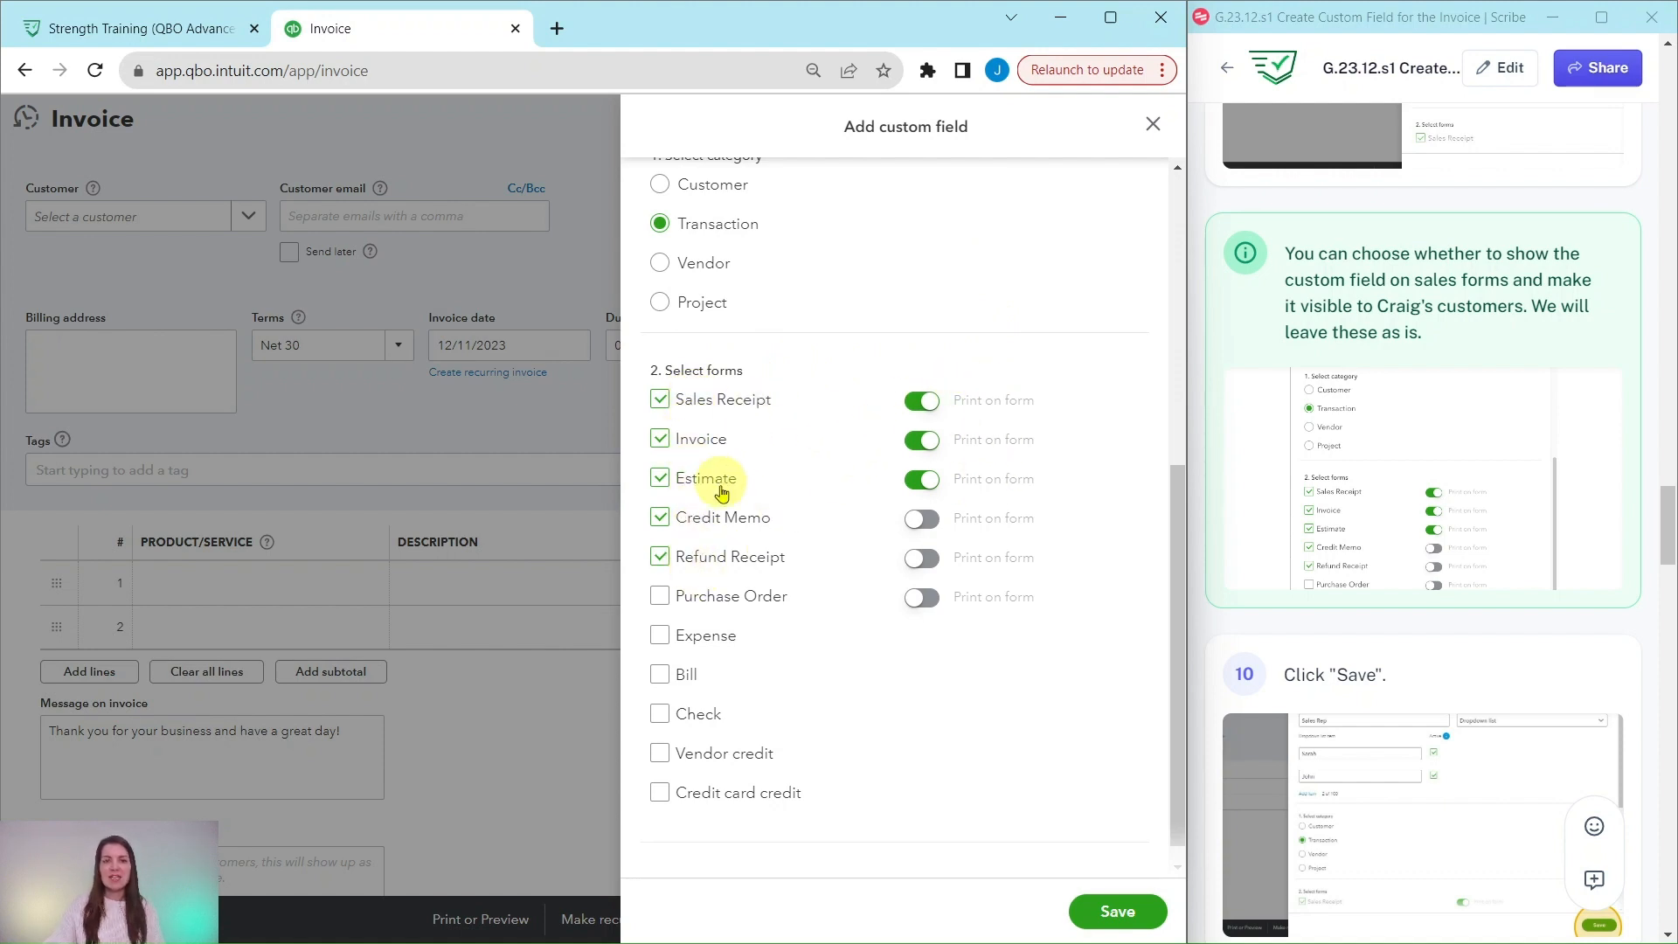
scroll(1476, 453, "down", 5)
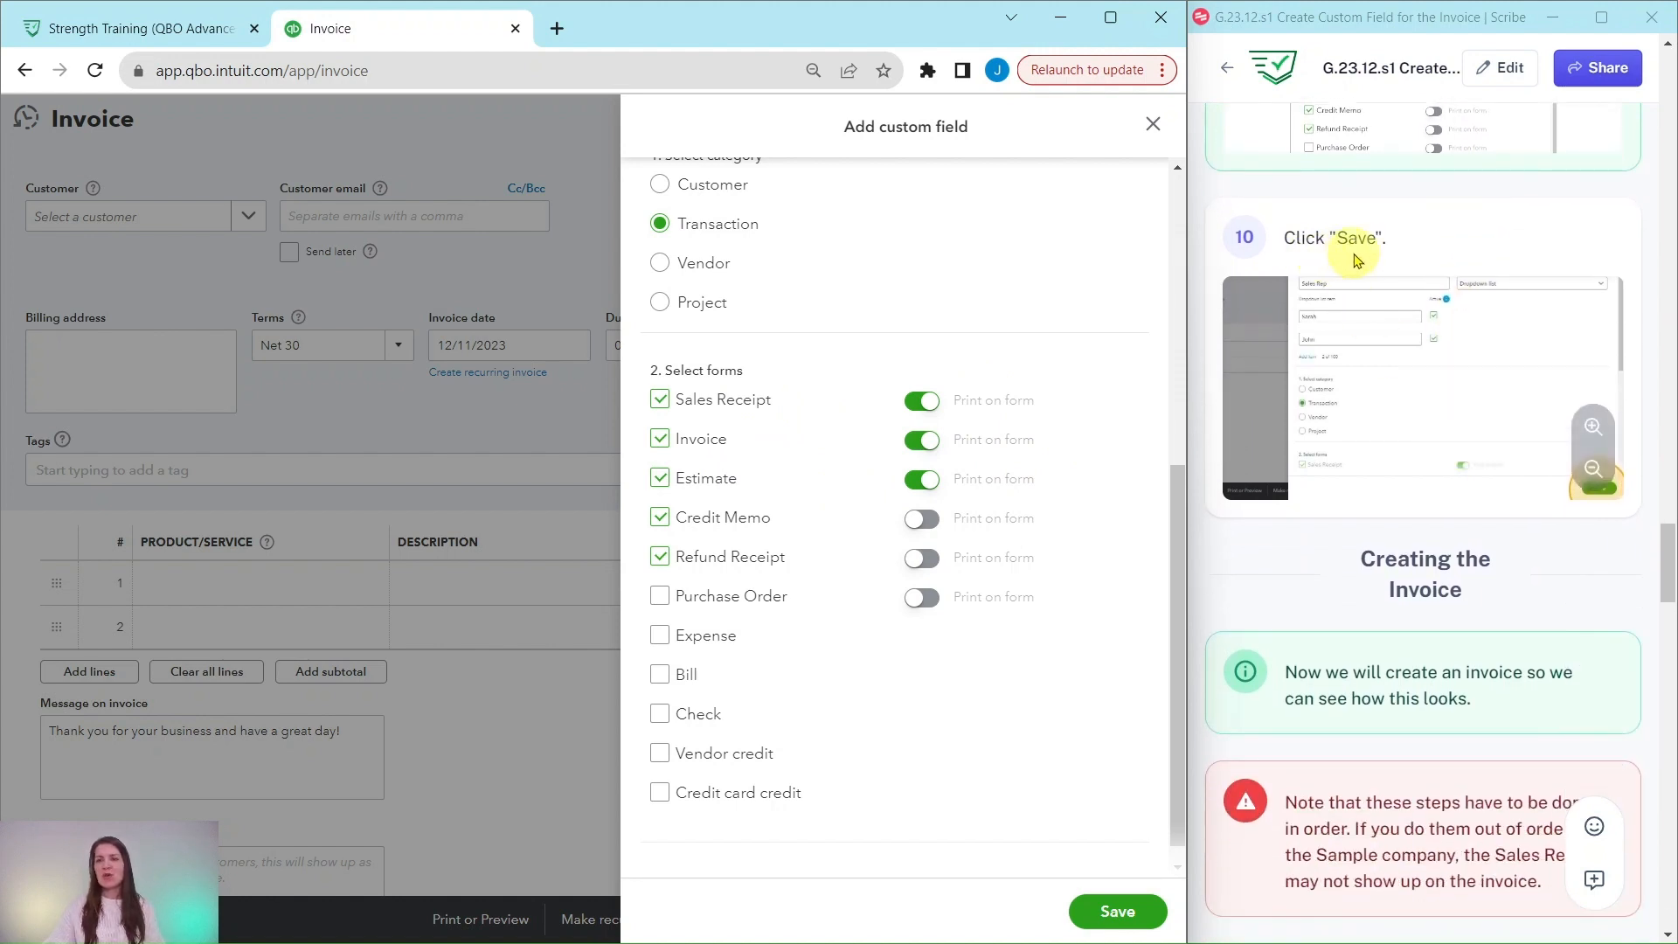
left_click(1119, 912)
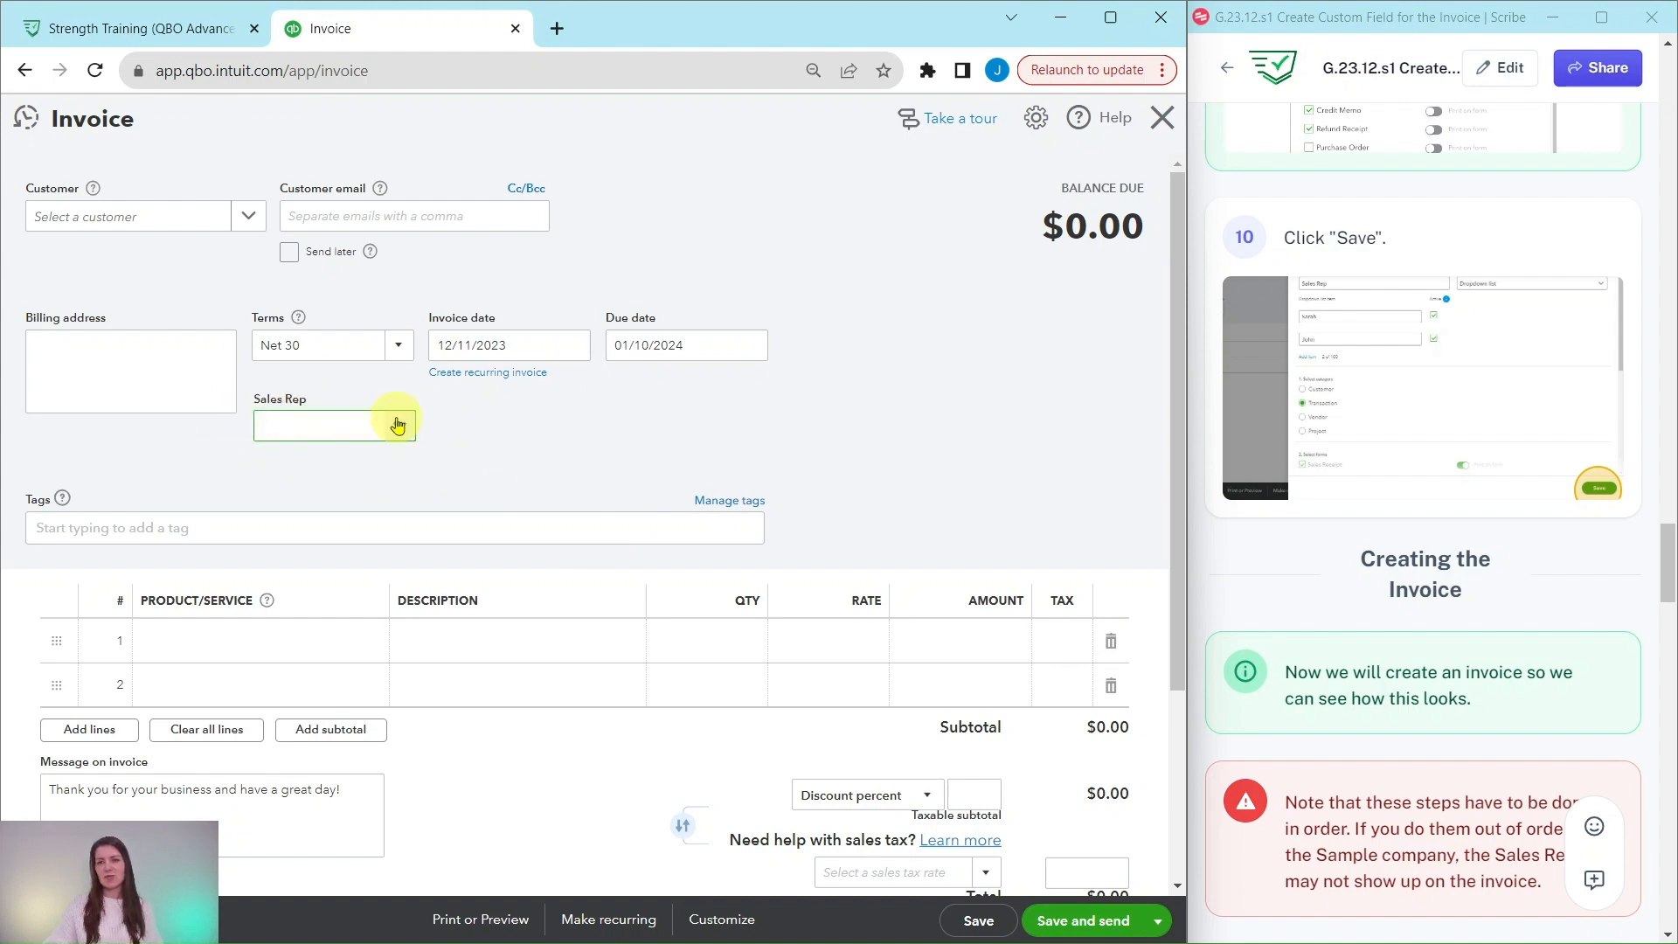
scroll(1425, 447, "down", 2)
scroll(1425, 448, "down", 3)
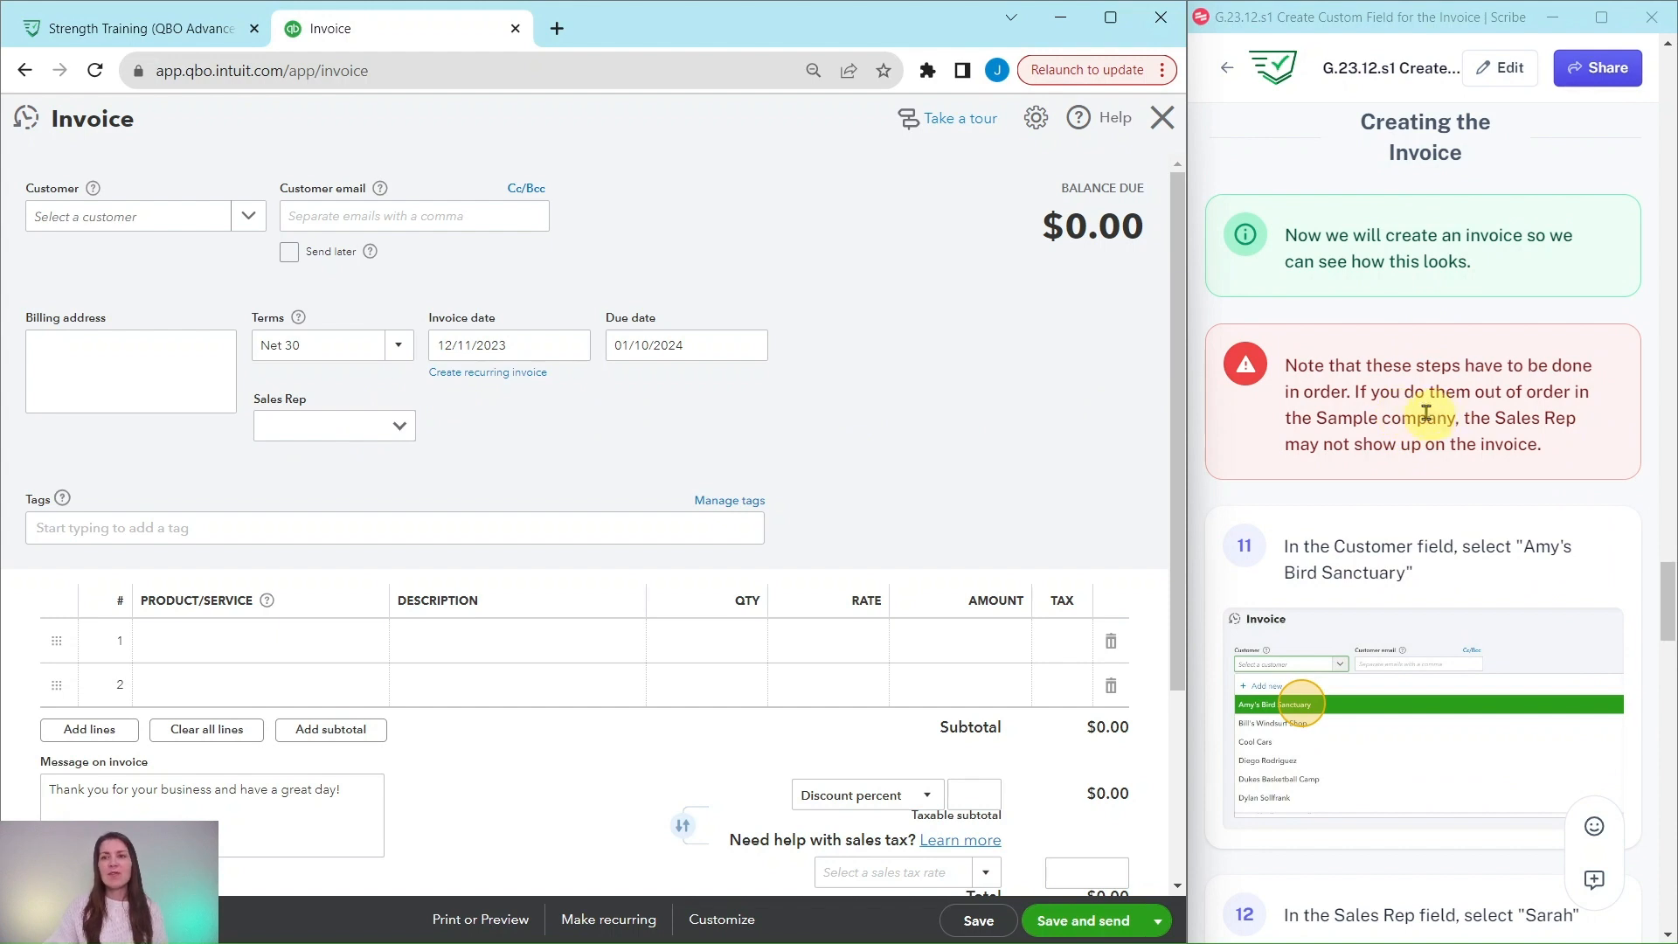
- Follow the practice guide's invoice instructions and set the invoice's customer to Amy's Bird Sanctuary
scroll(1402, 340, "down", 1)
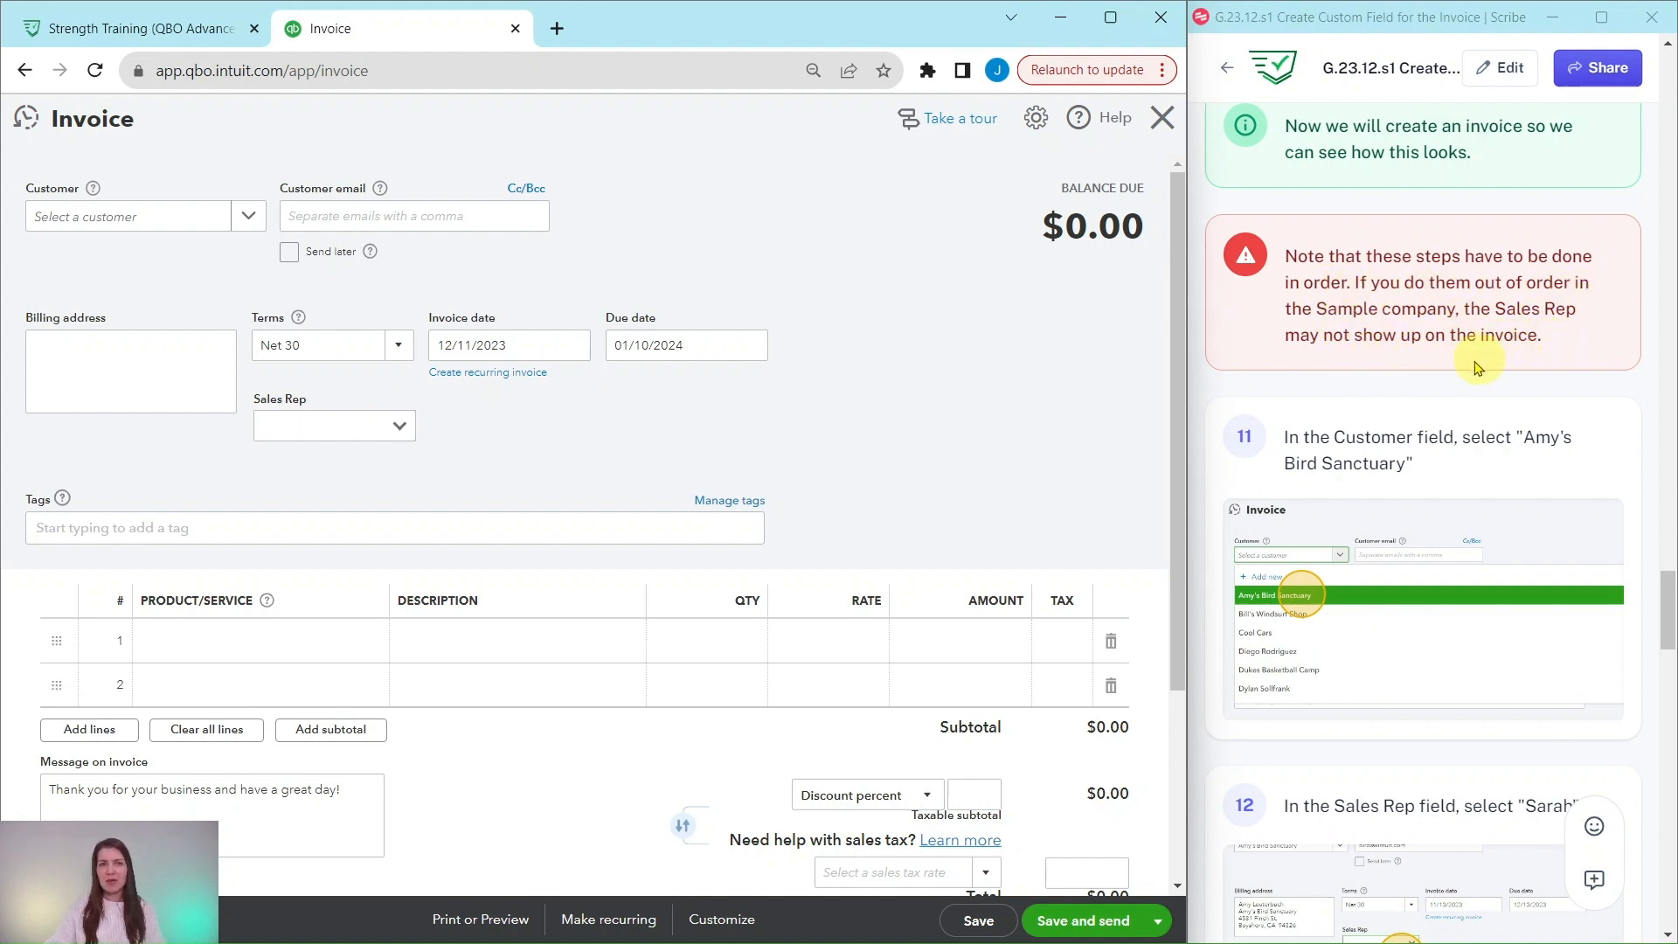
scroll(1438, 393, "down", 1)
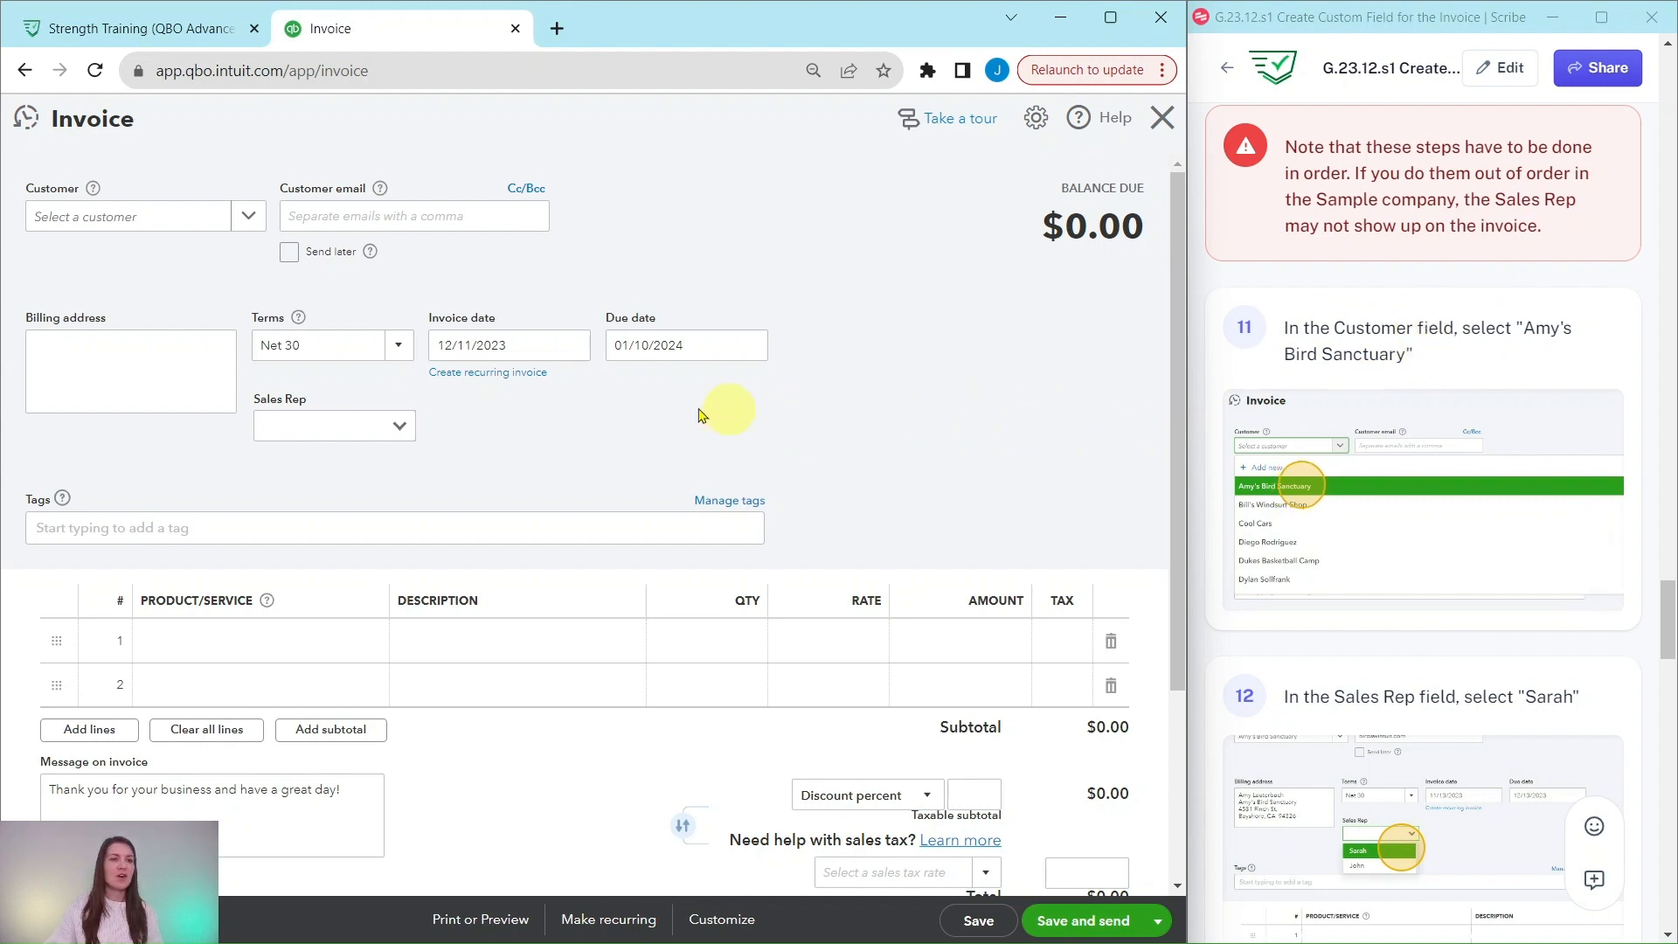
left_click(250, 218)
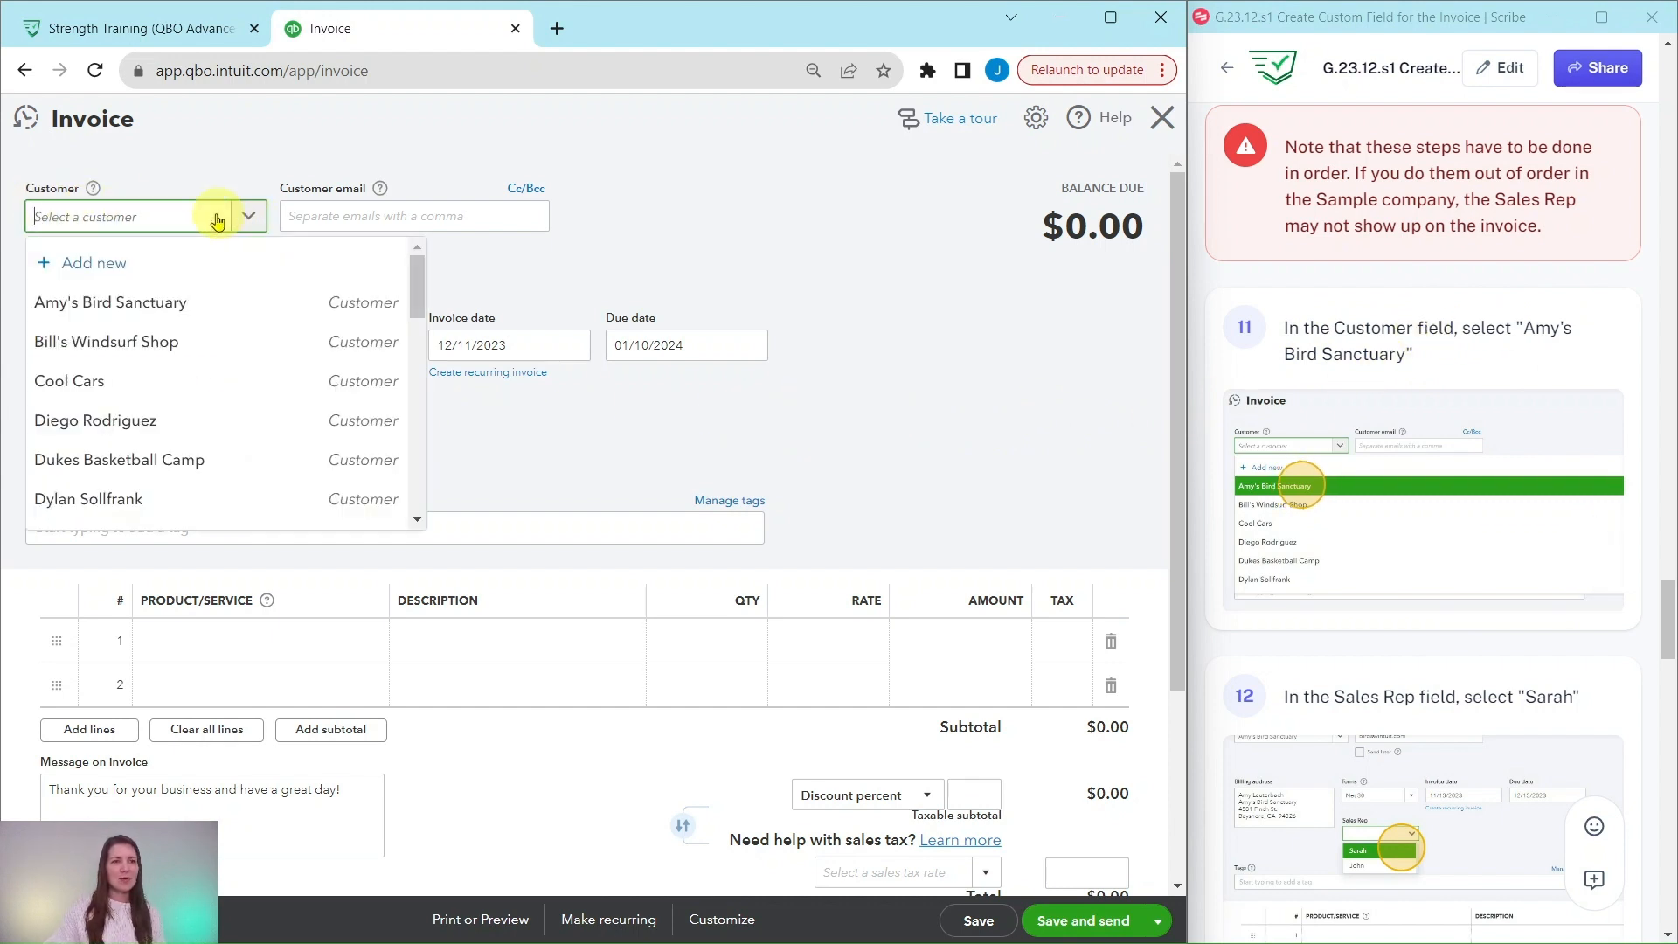
left_click(93, 308)
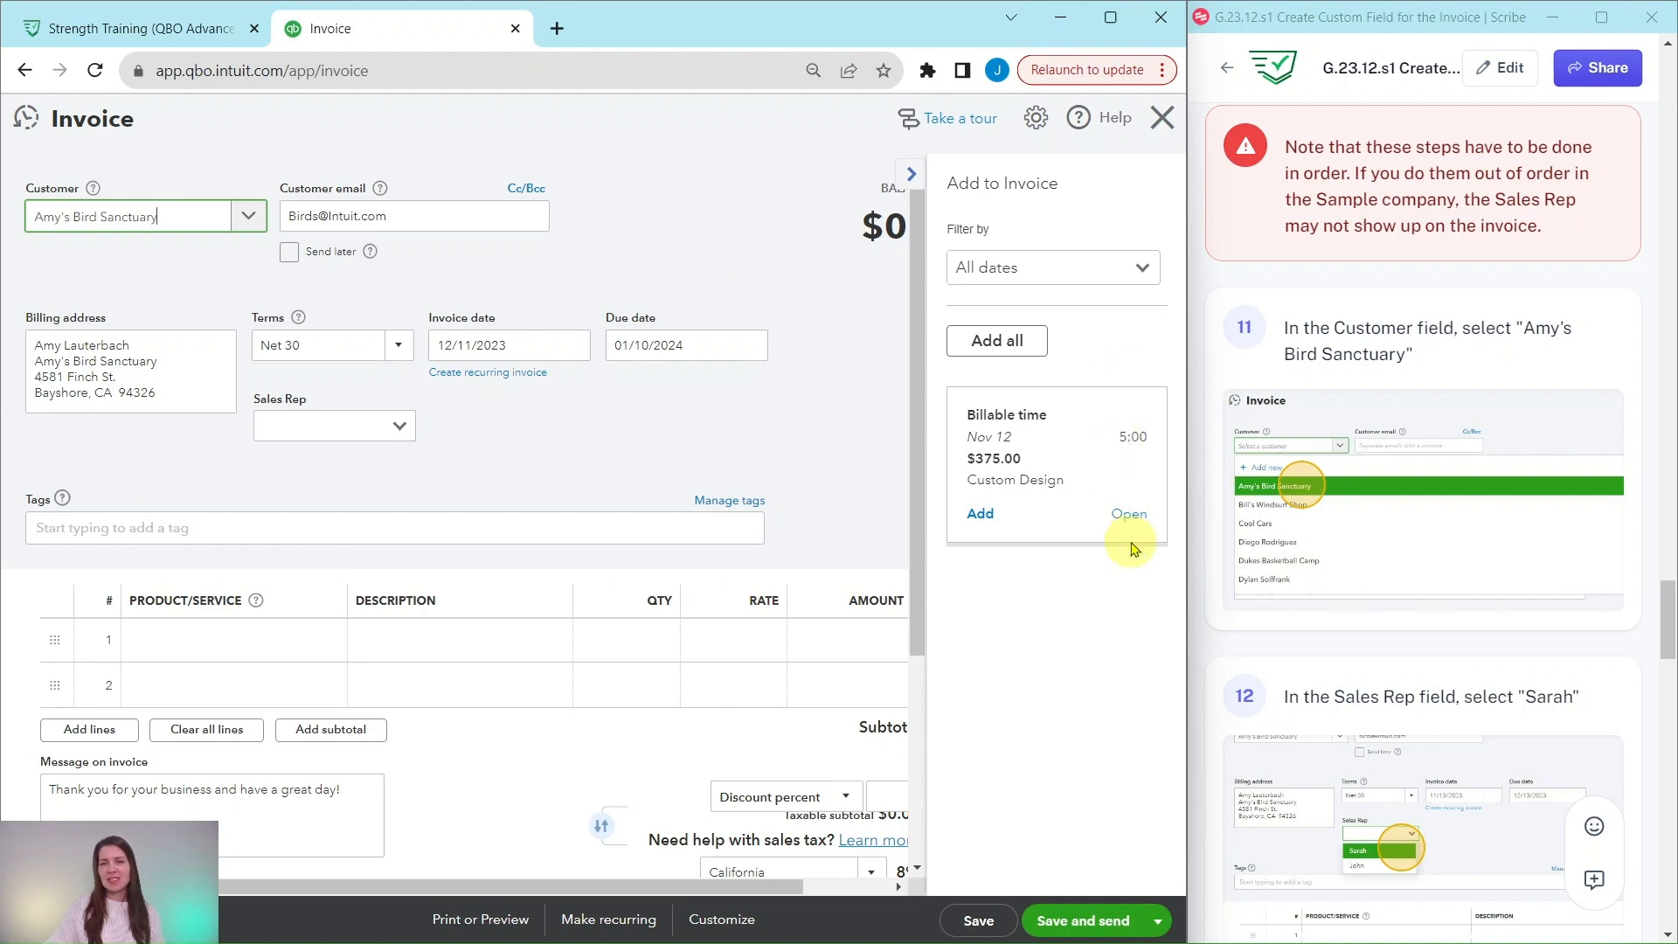
- Set the invoice's Sales Rep field to the first rep in its dropdown list, as the practice guide instructs
scroll(1404, 418, "down", 3)
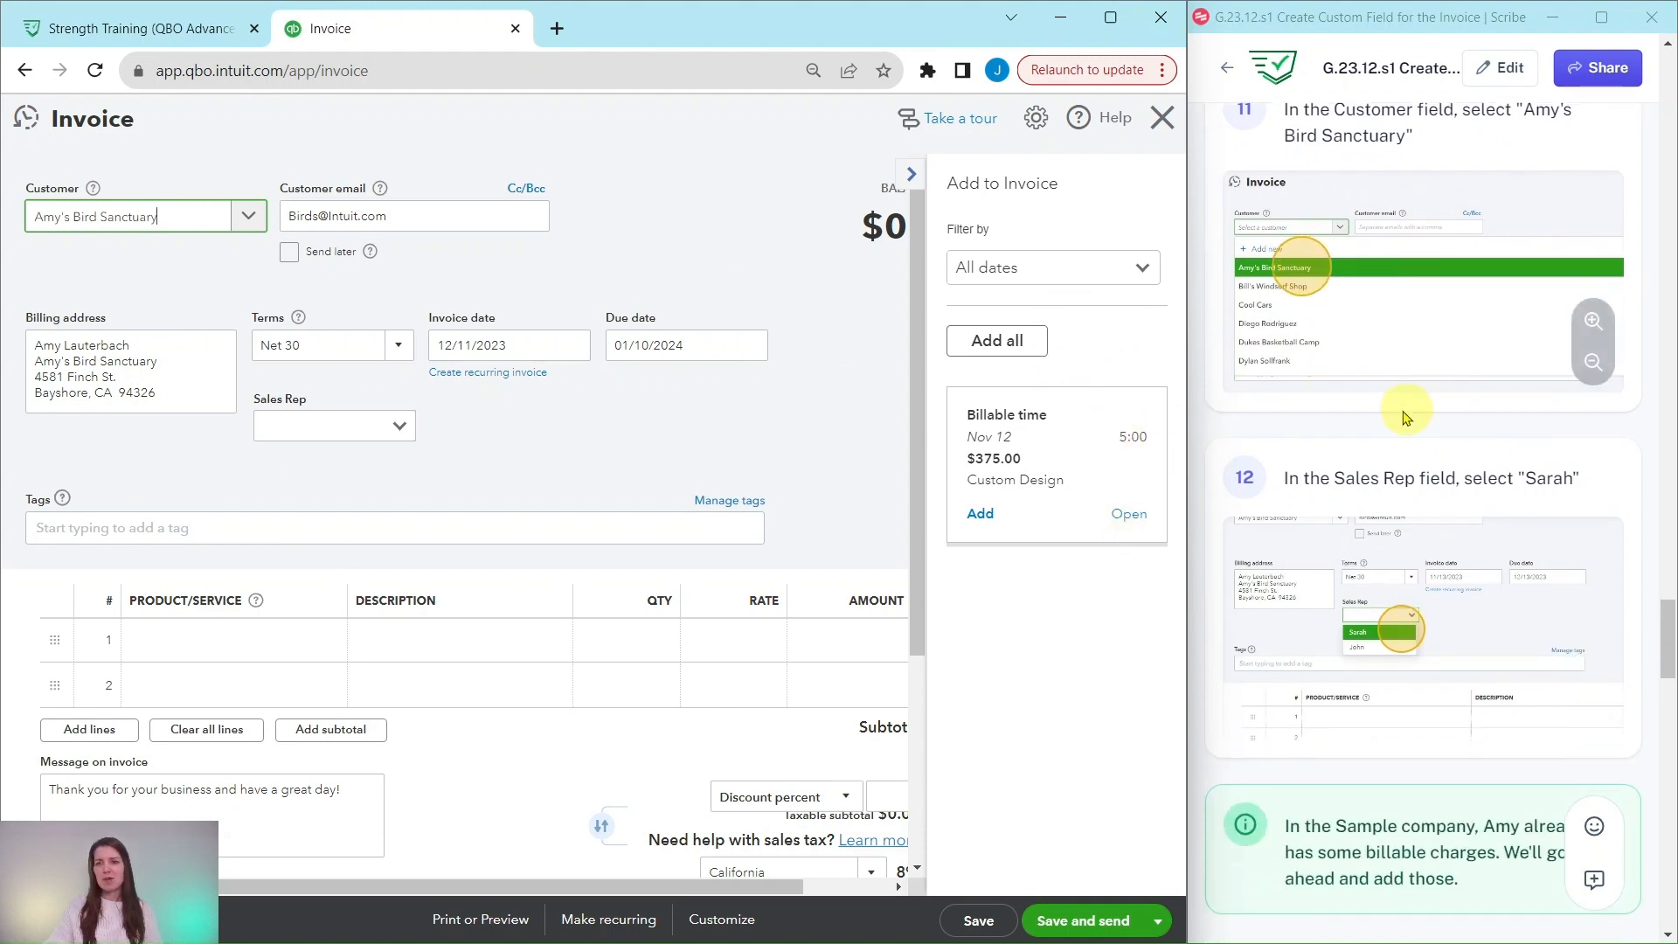
scroll(1404, 418, "down", 3)
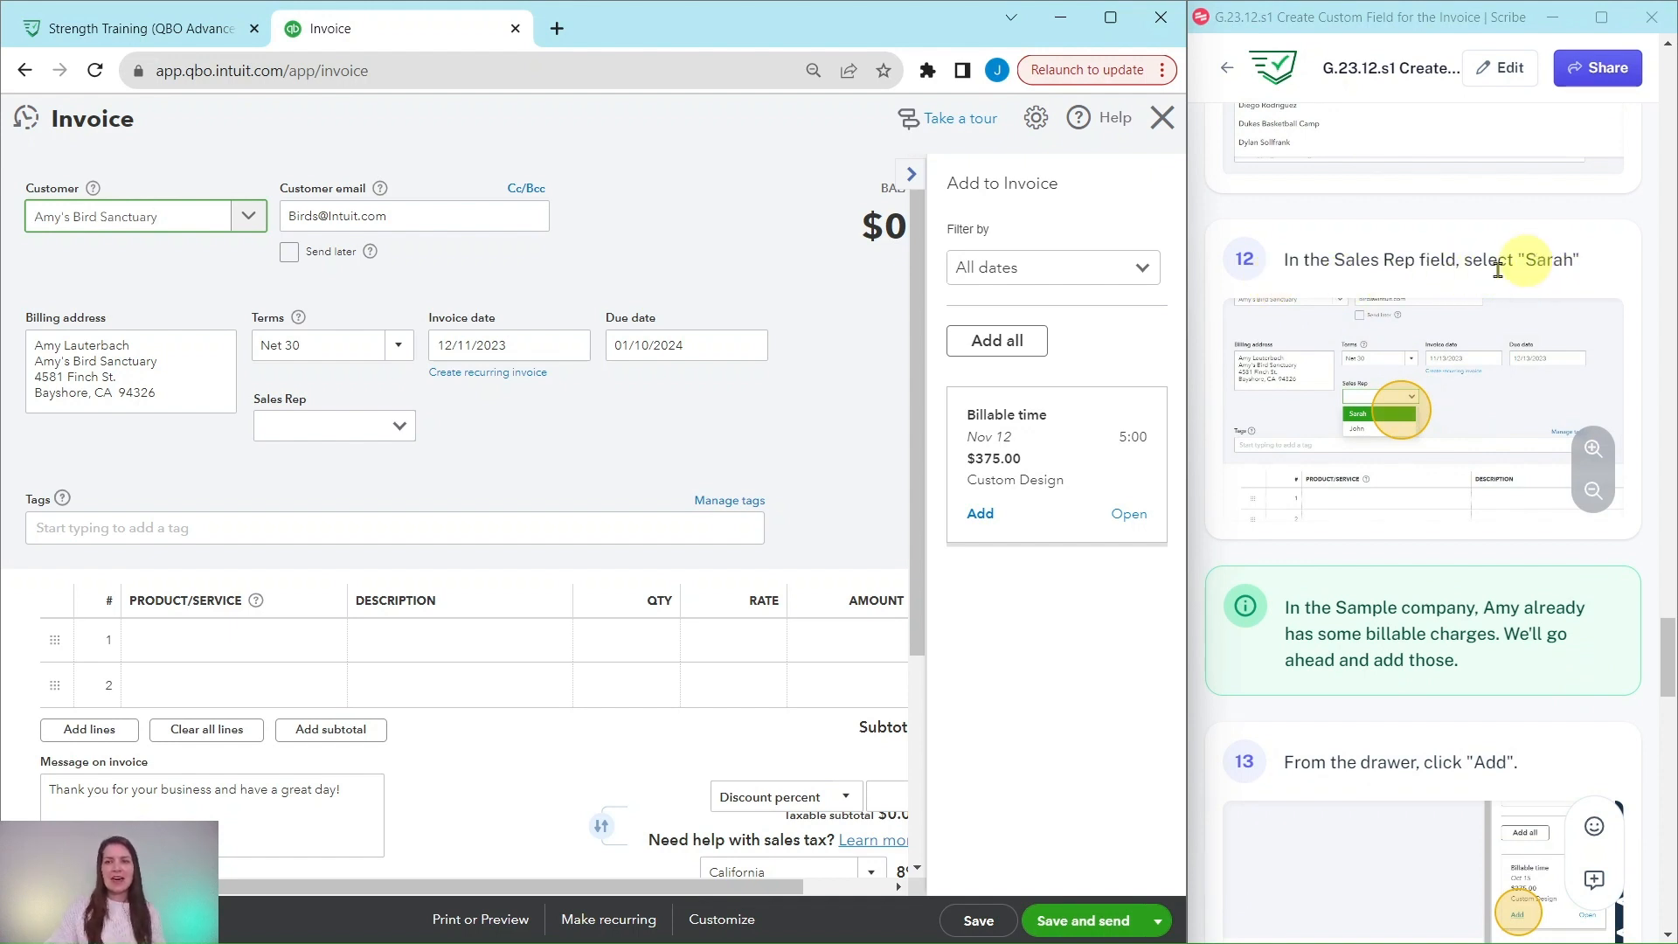
left_click(400, 428)
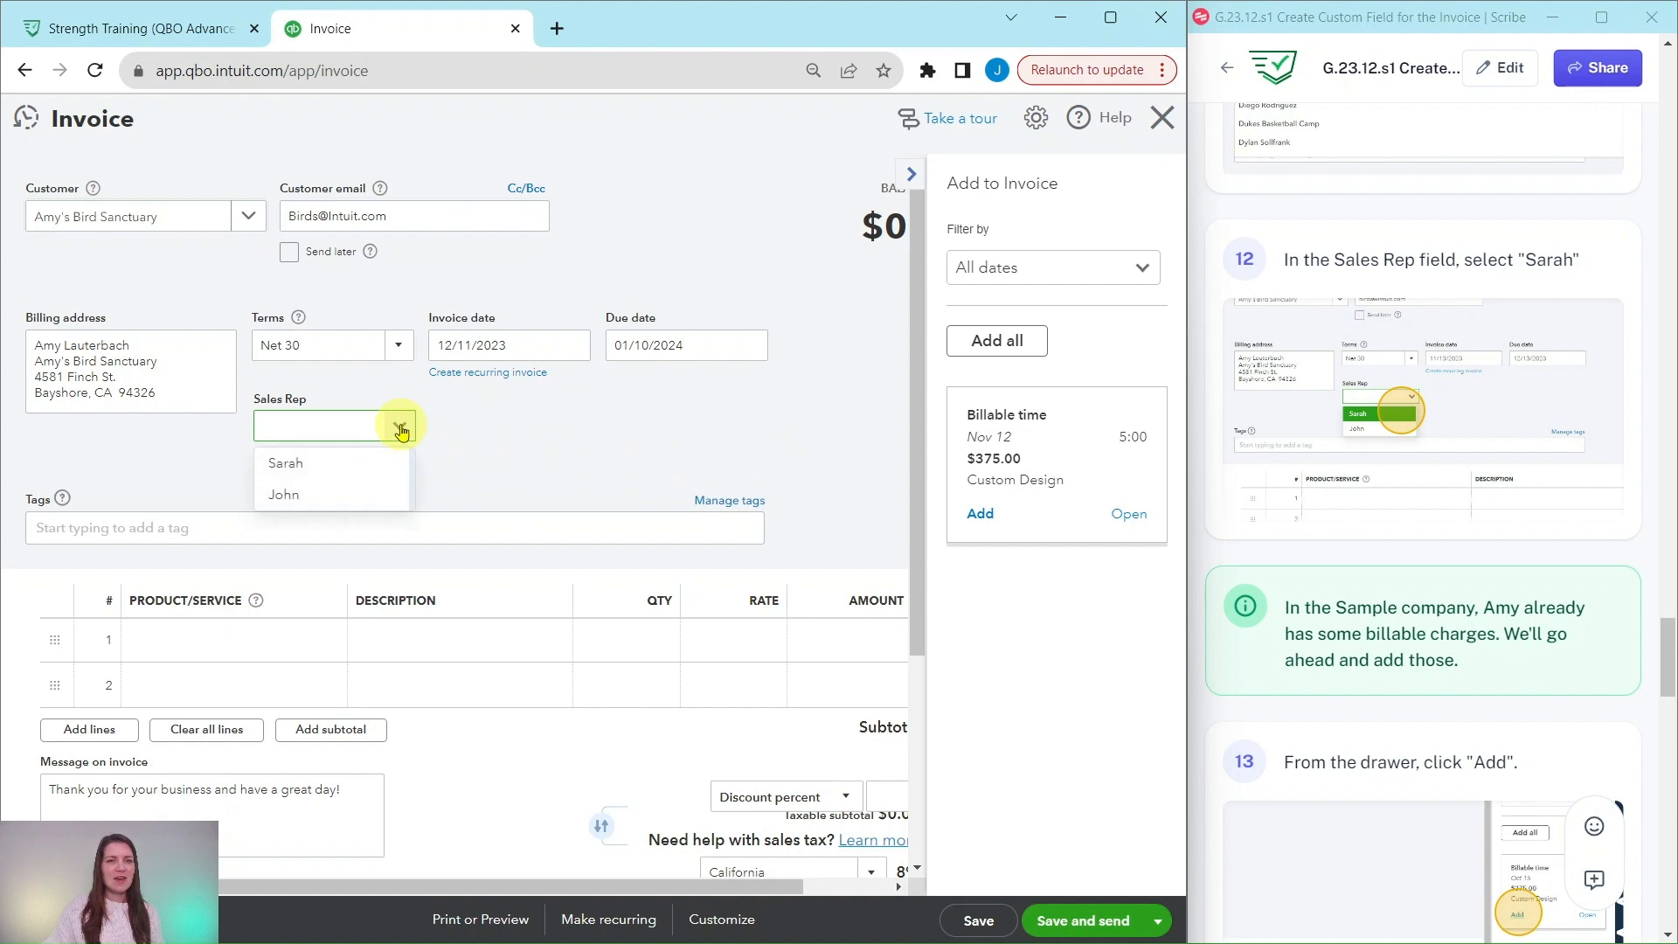
left_click(285, 466)
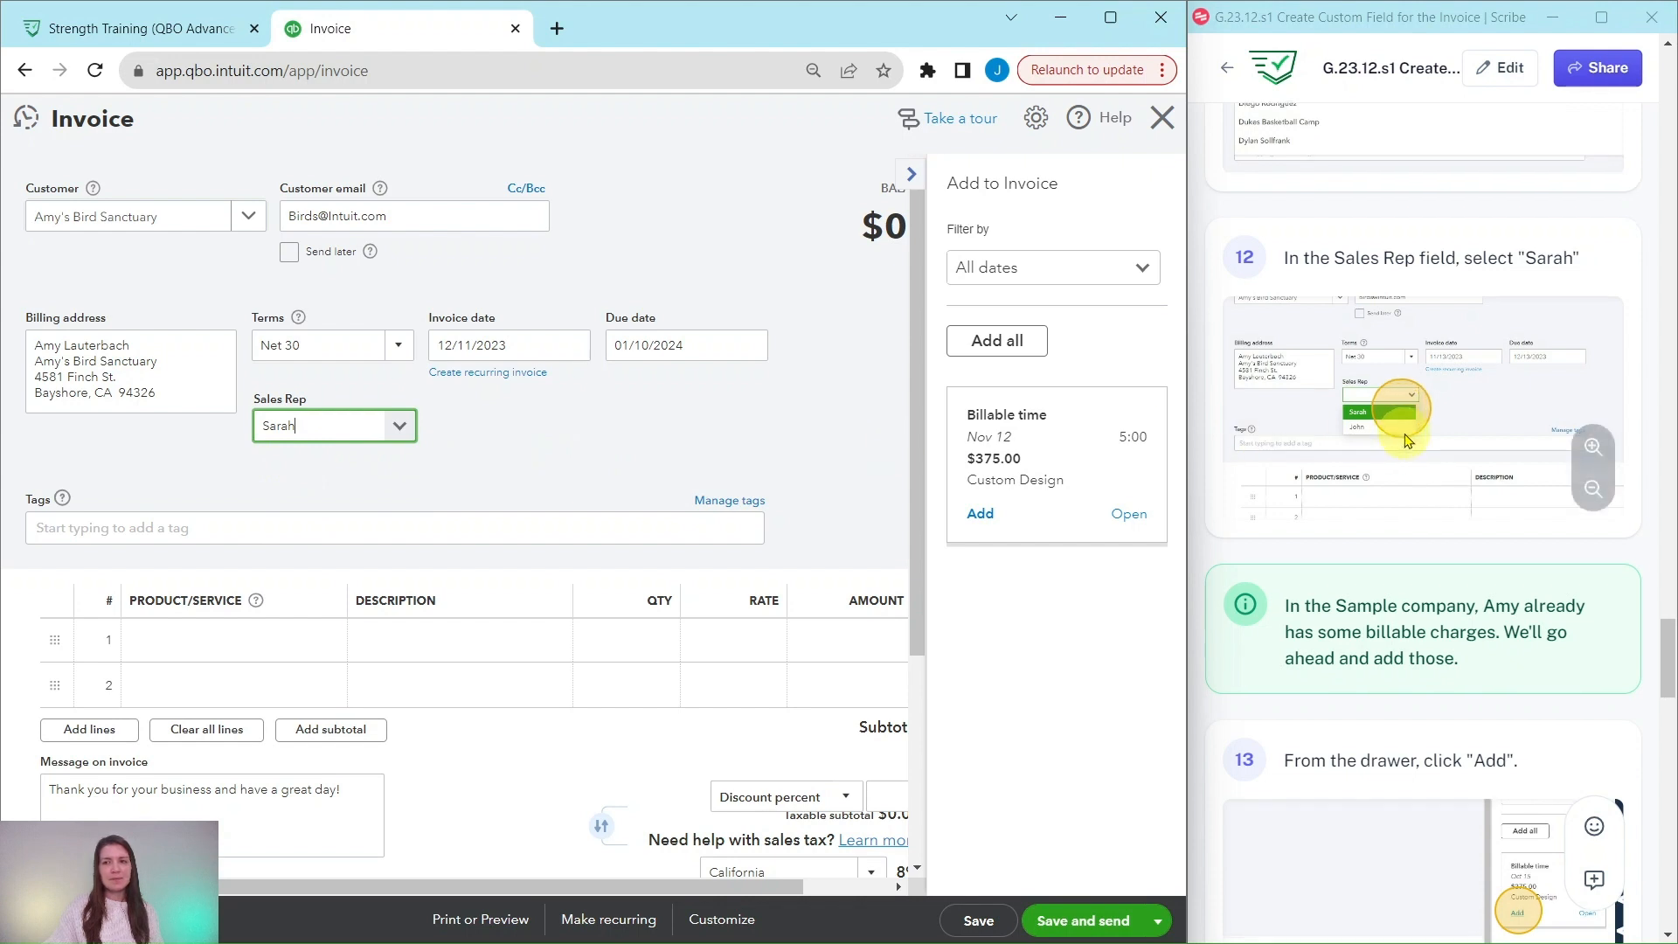
- Add the customer's billable Custom Design time charge to the invoice and save the invoice without closing it
scroll(1503, 490, "down", 4)
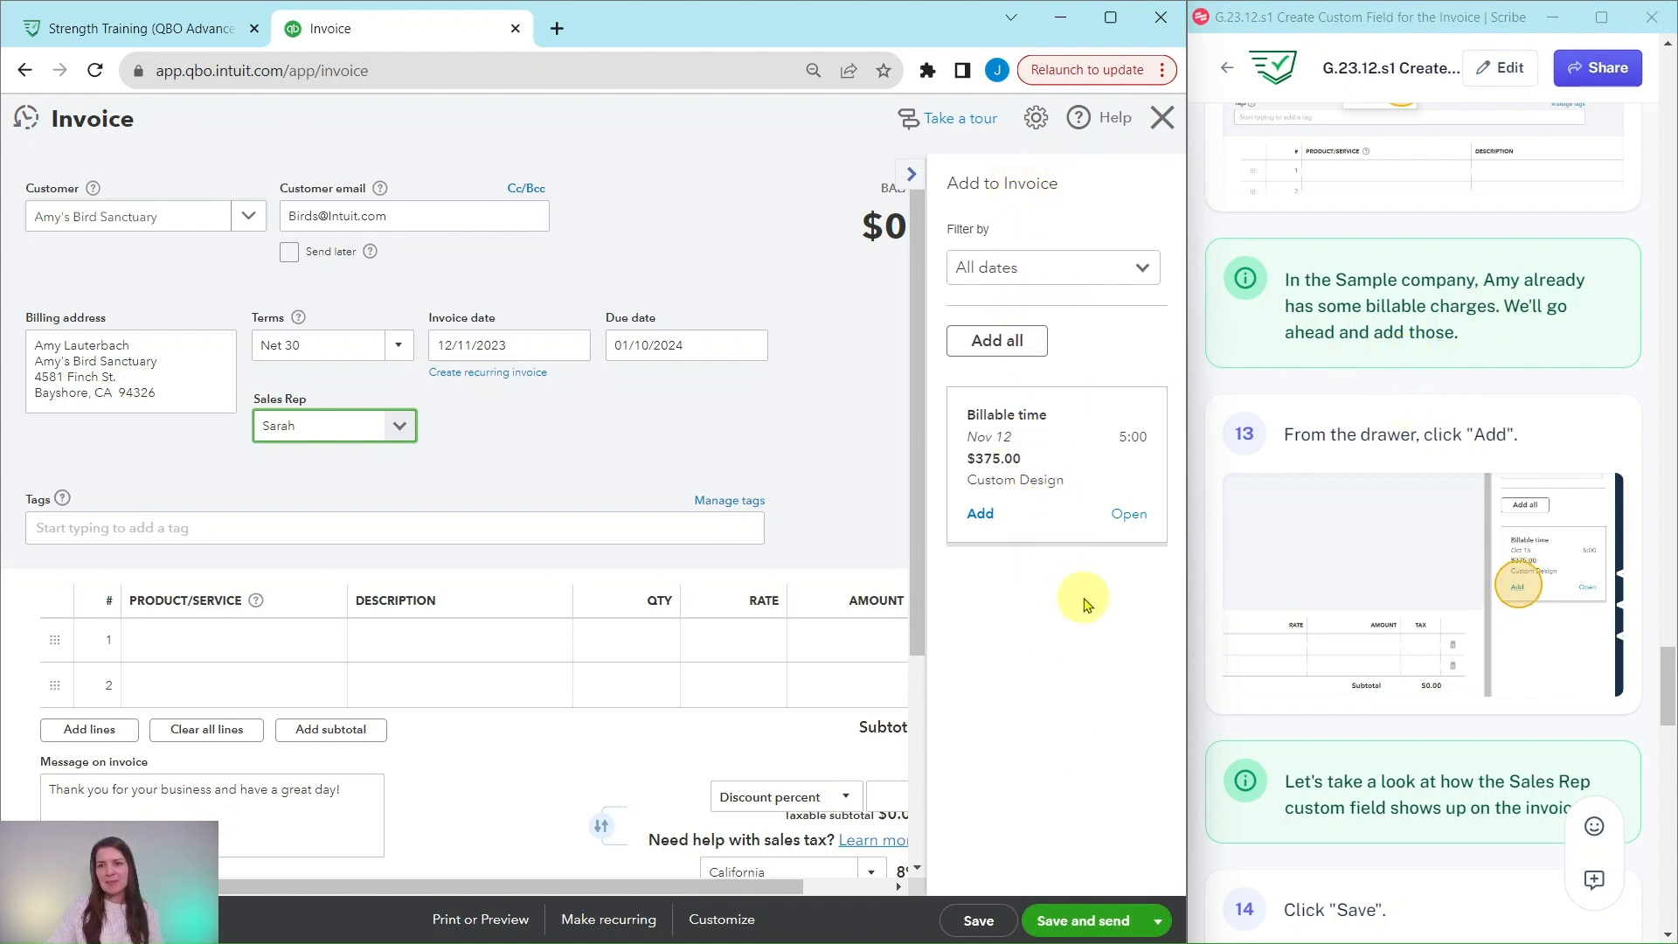
left_click(981, 515)
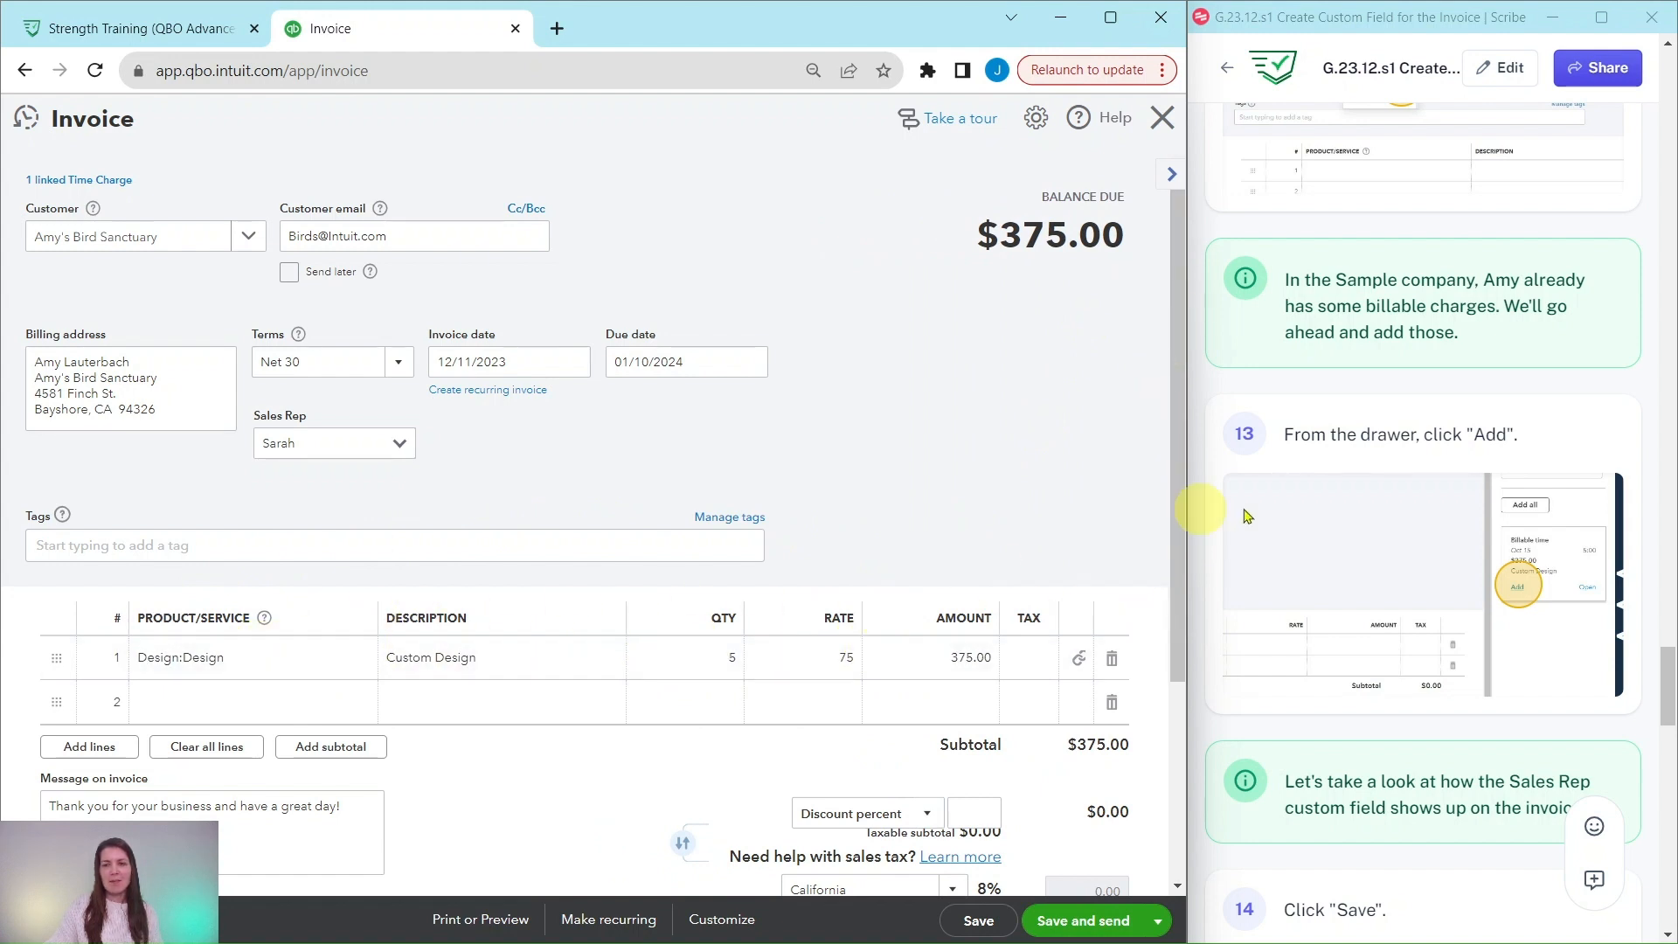
scroll(1398, 514, "down", 6)
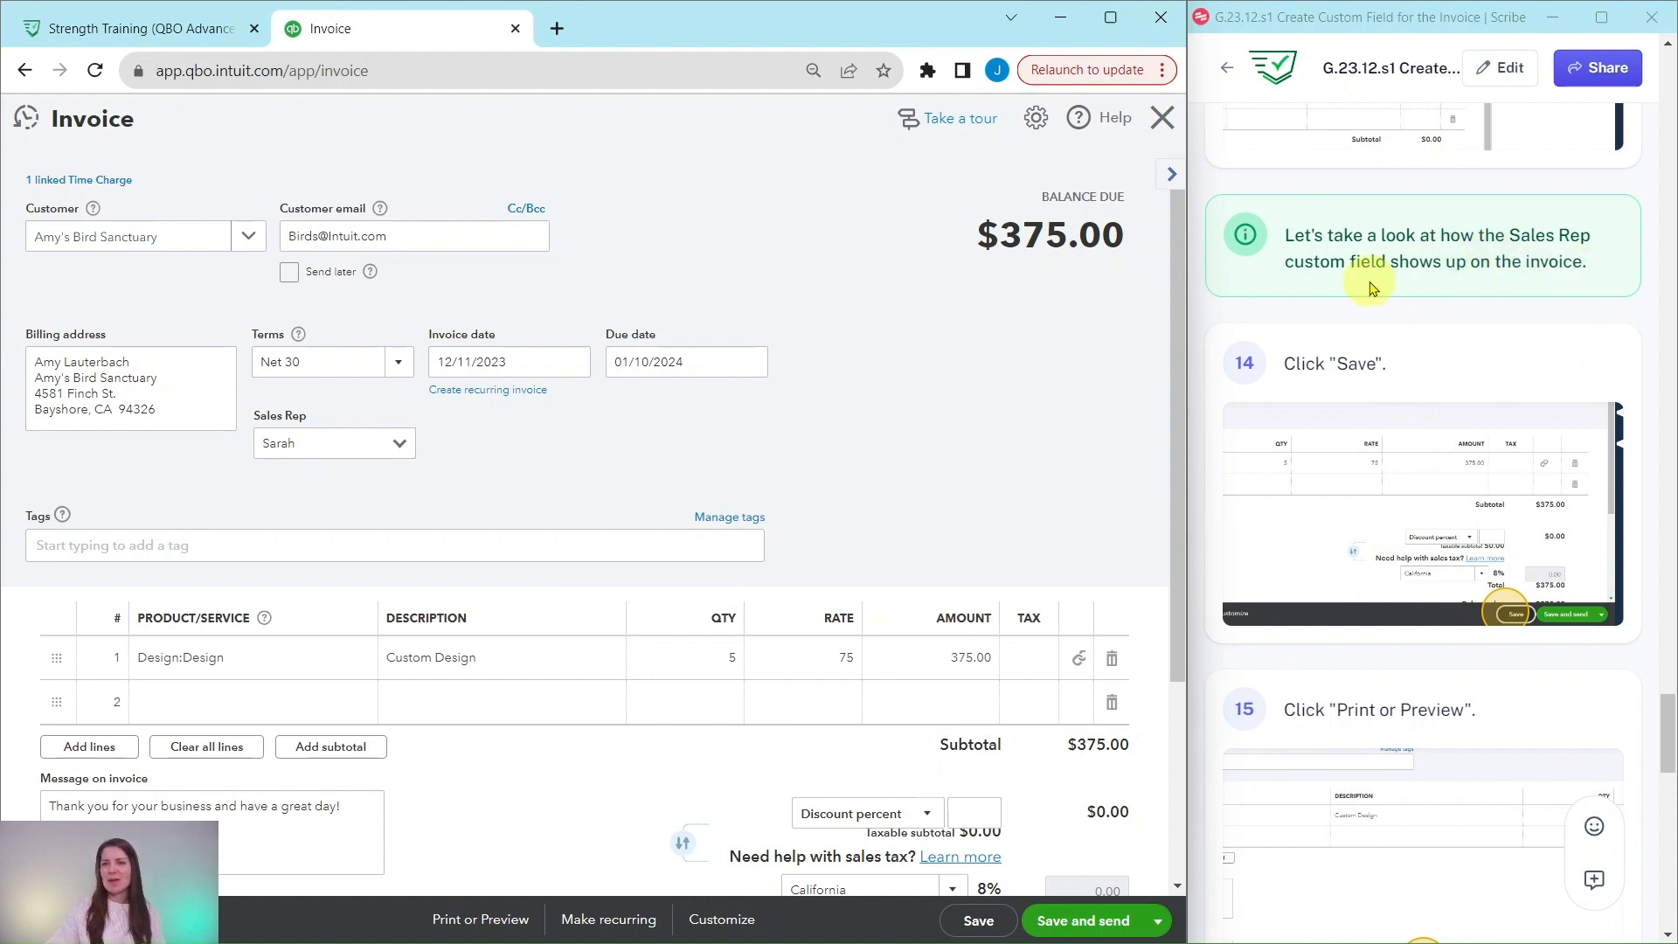
scroll(1448, 286, "down", 1)
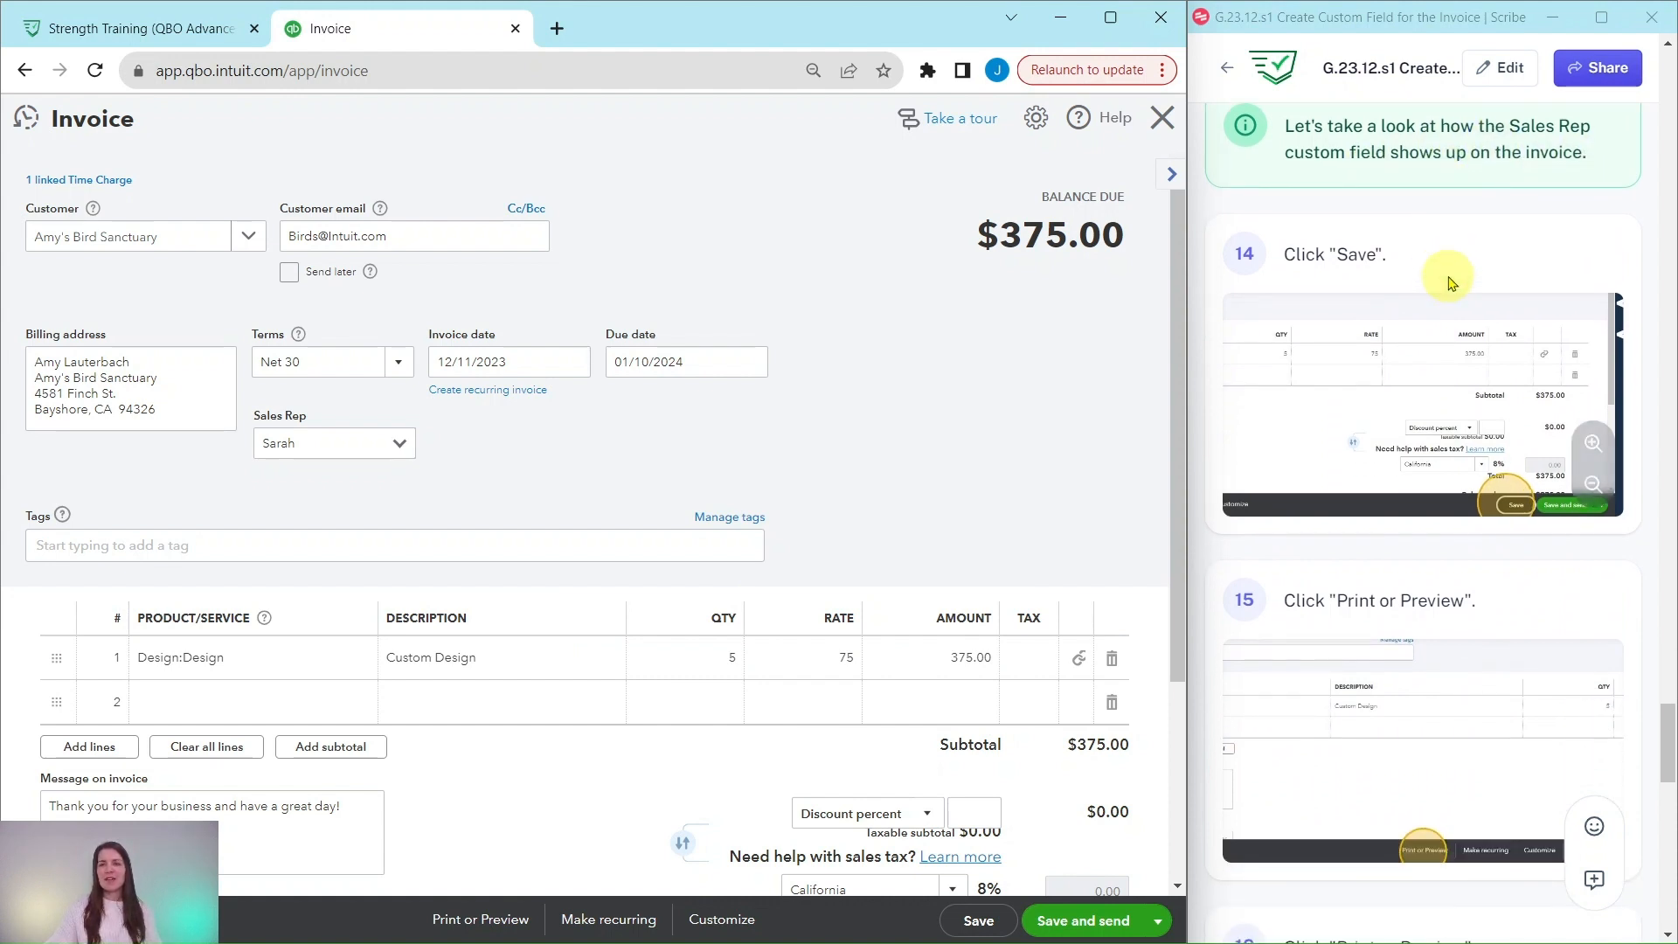
scroll(1353, 274, "down", 1)
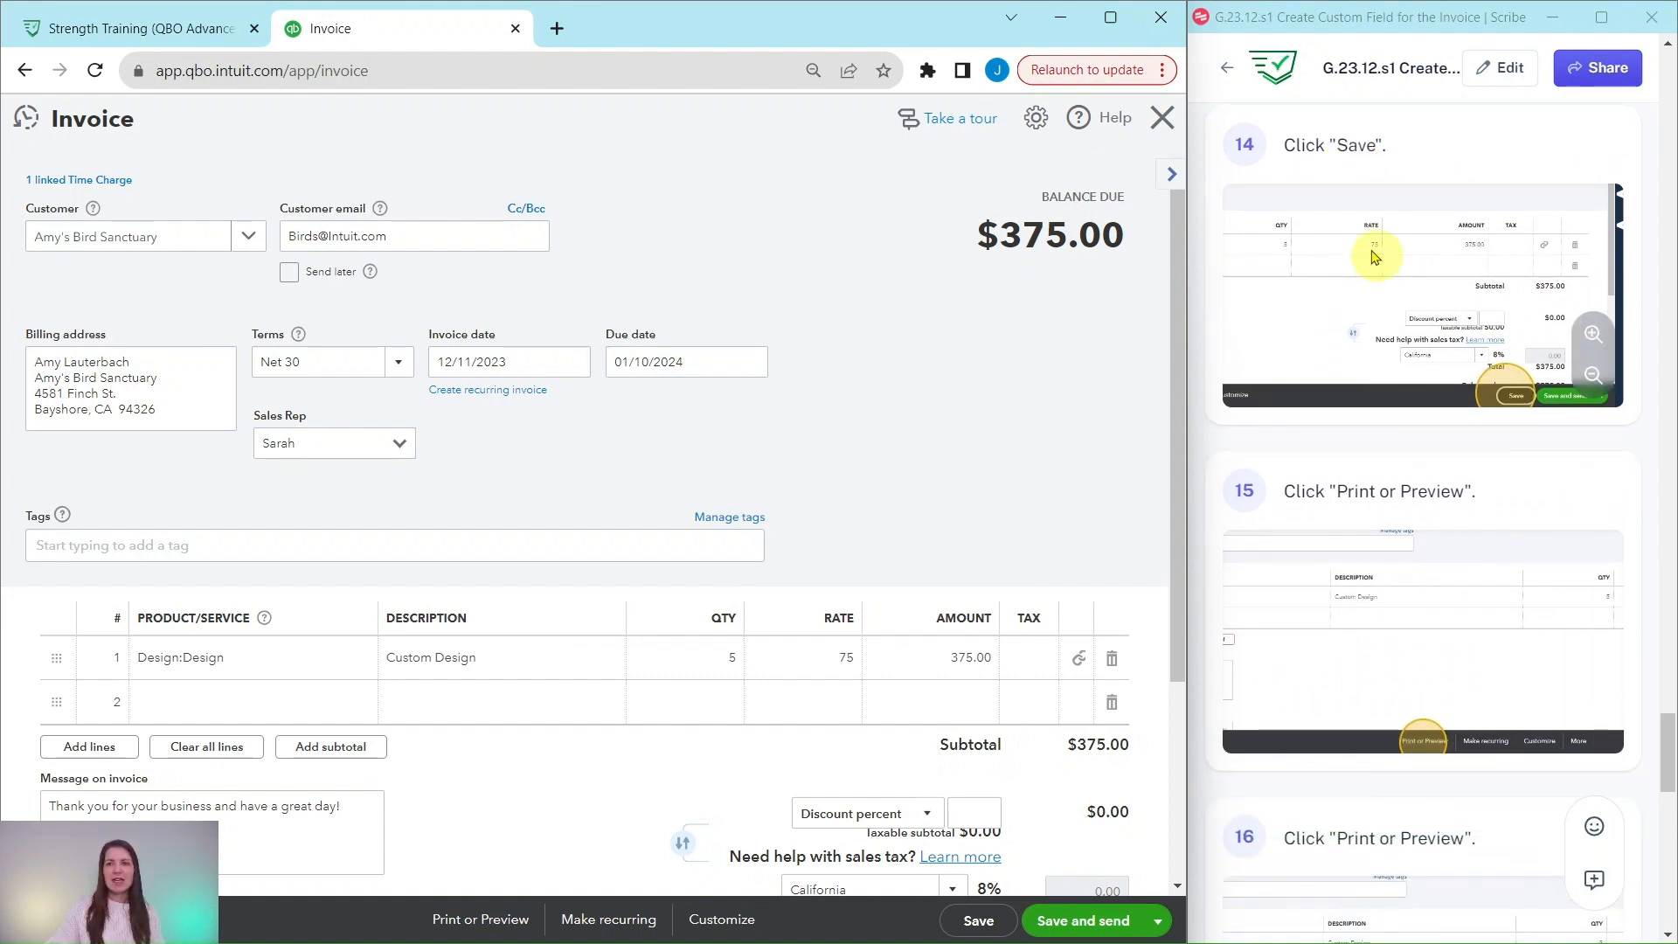
left_click(979, 922)
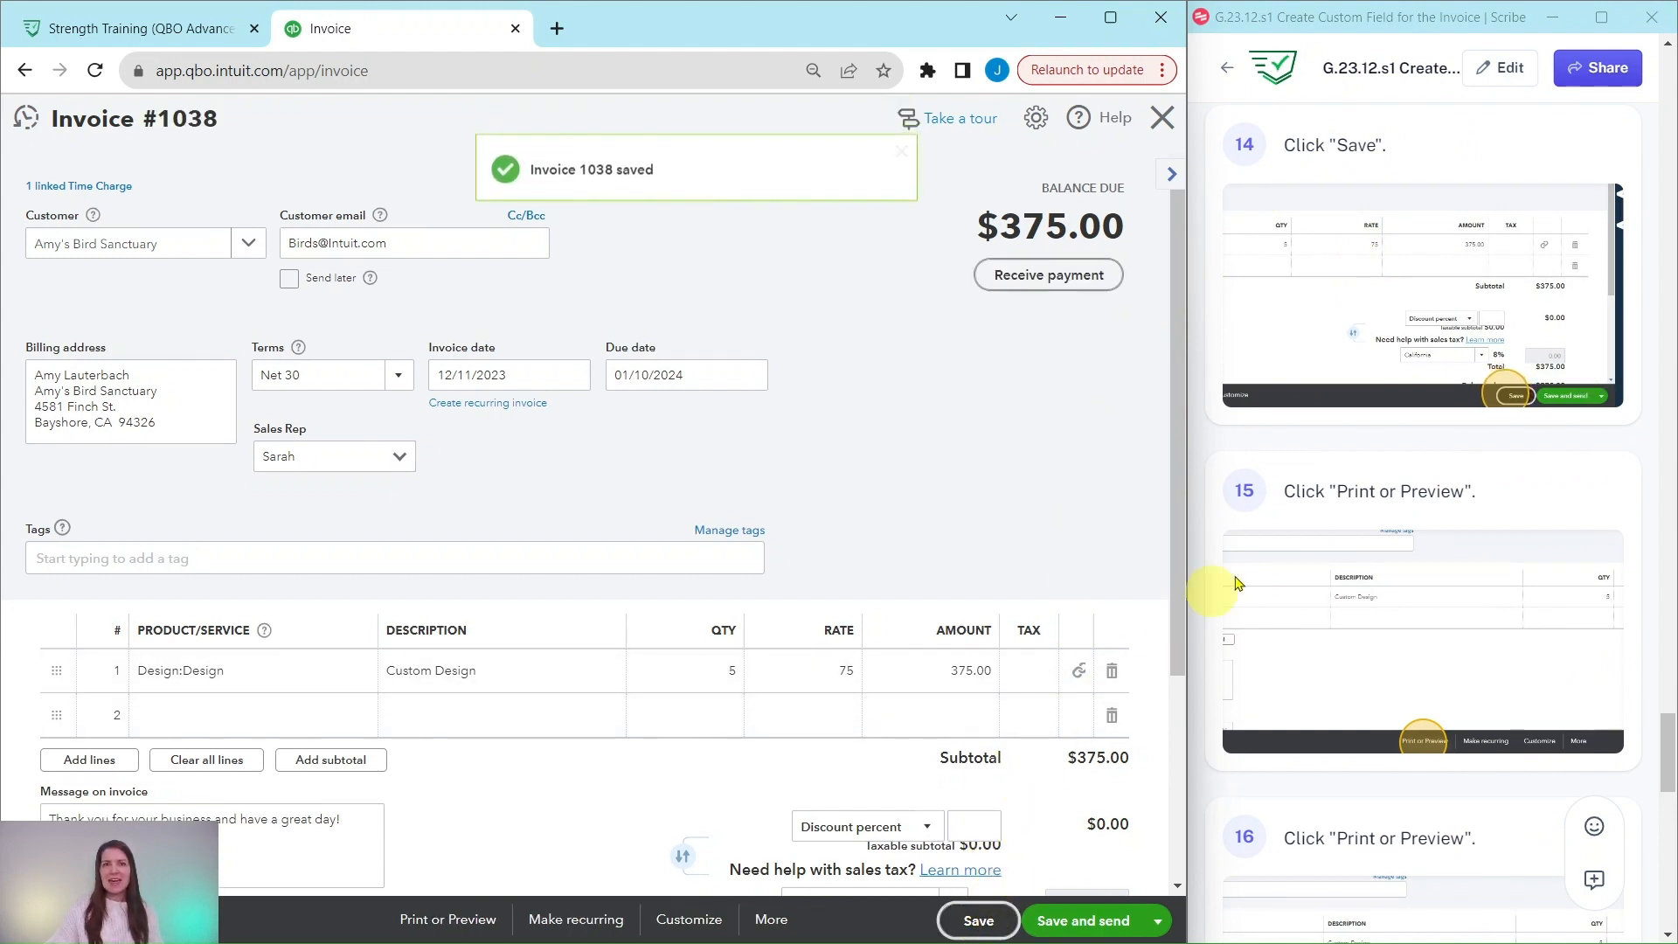
- Open the print preview of the saved invoice and find the practice guide's note on the Sales Rep field
scroll(1404, 482, "down", 3)
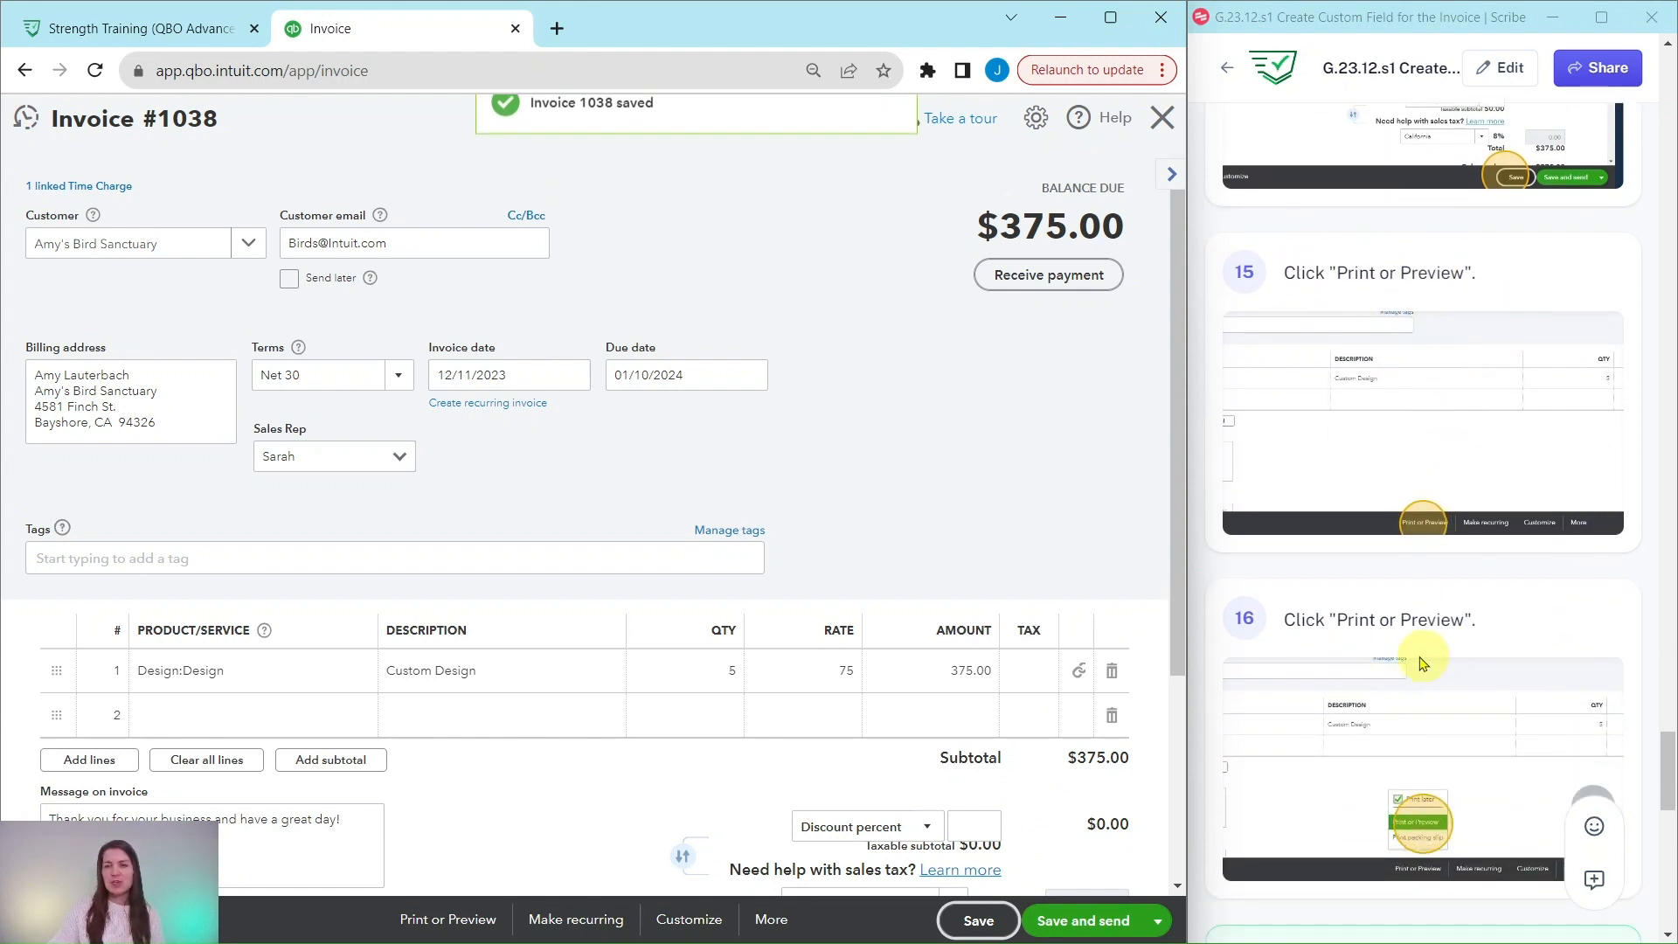
left_click(447, 925)
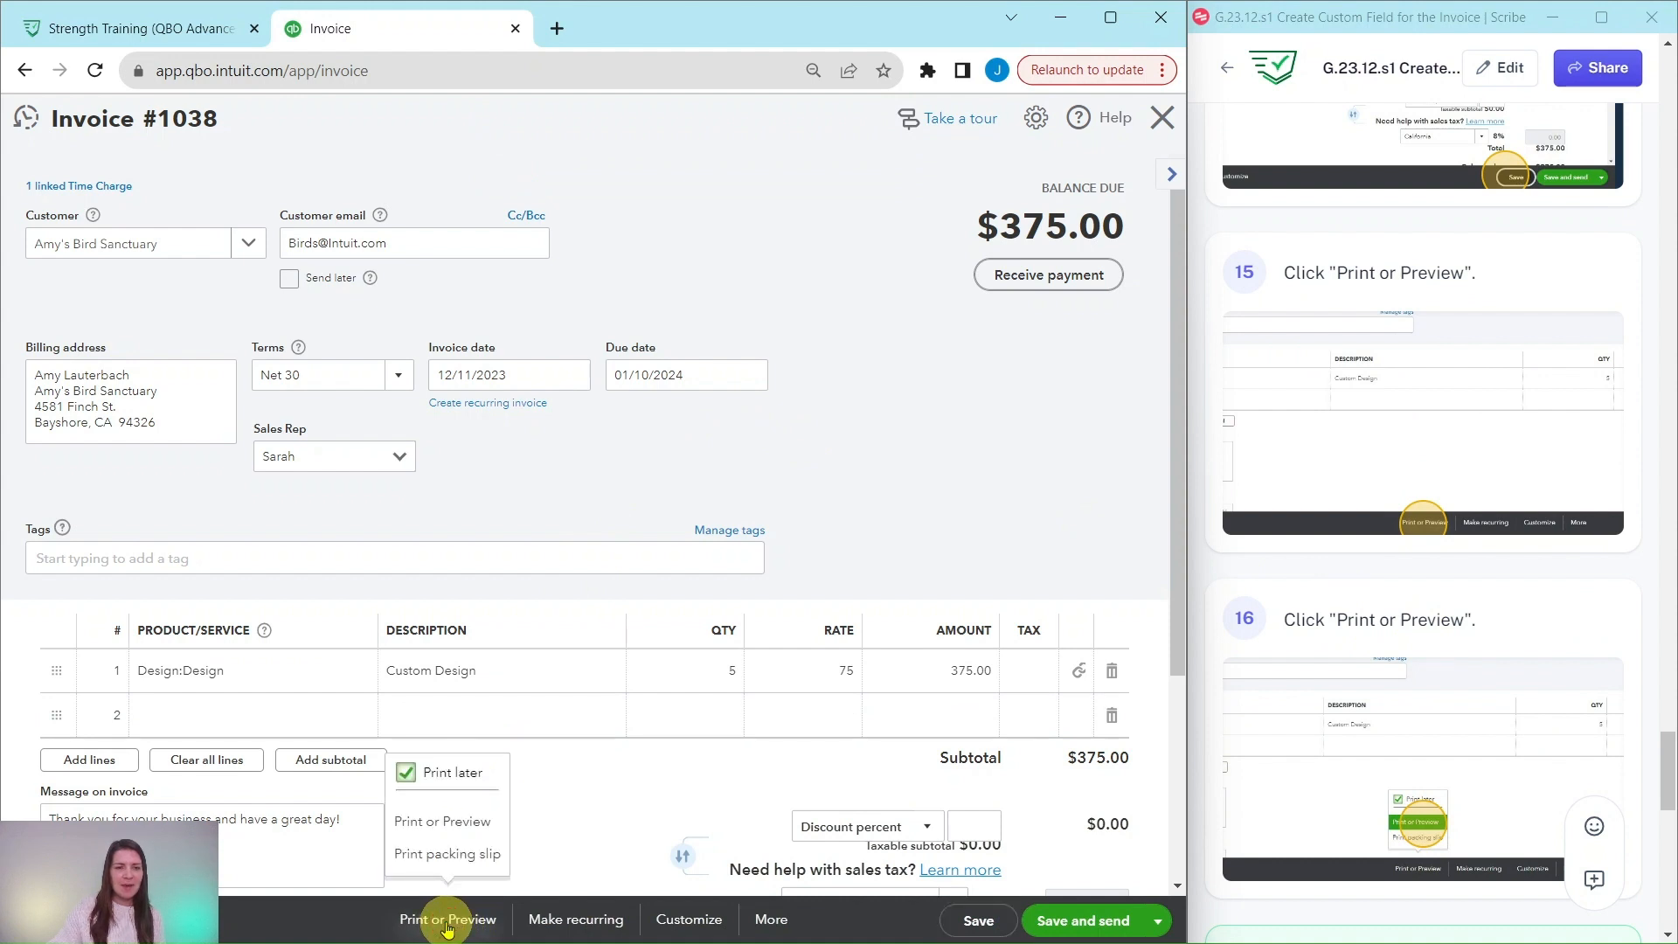
left_click(451, 830)
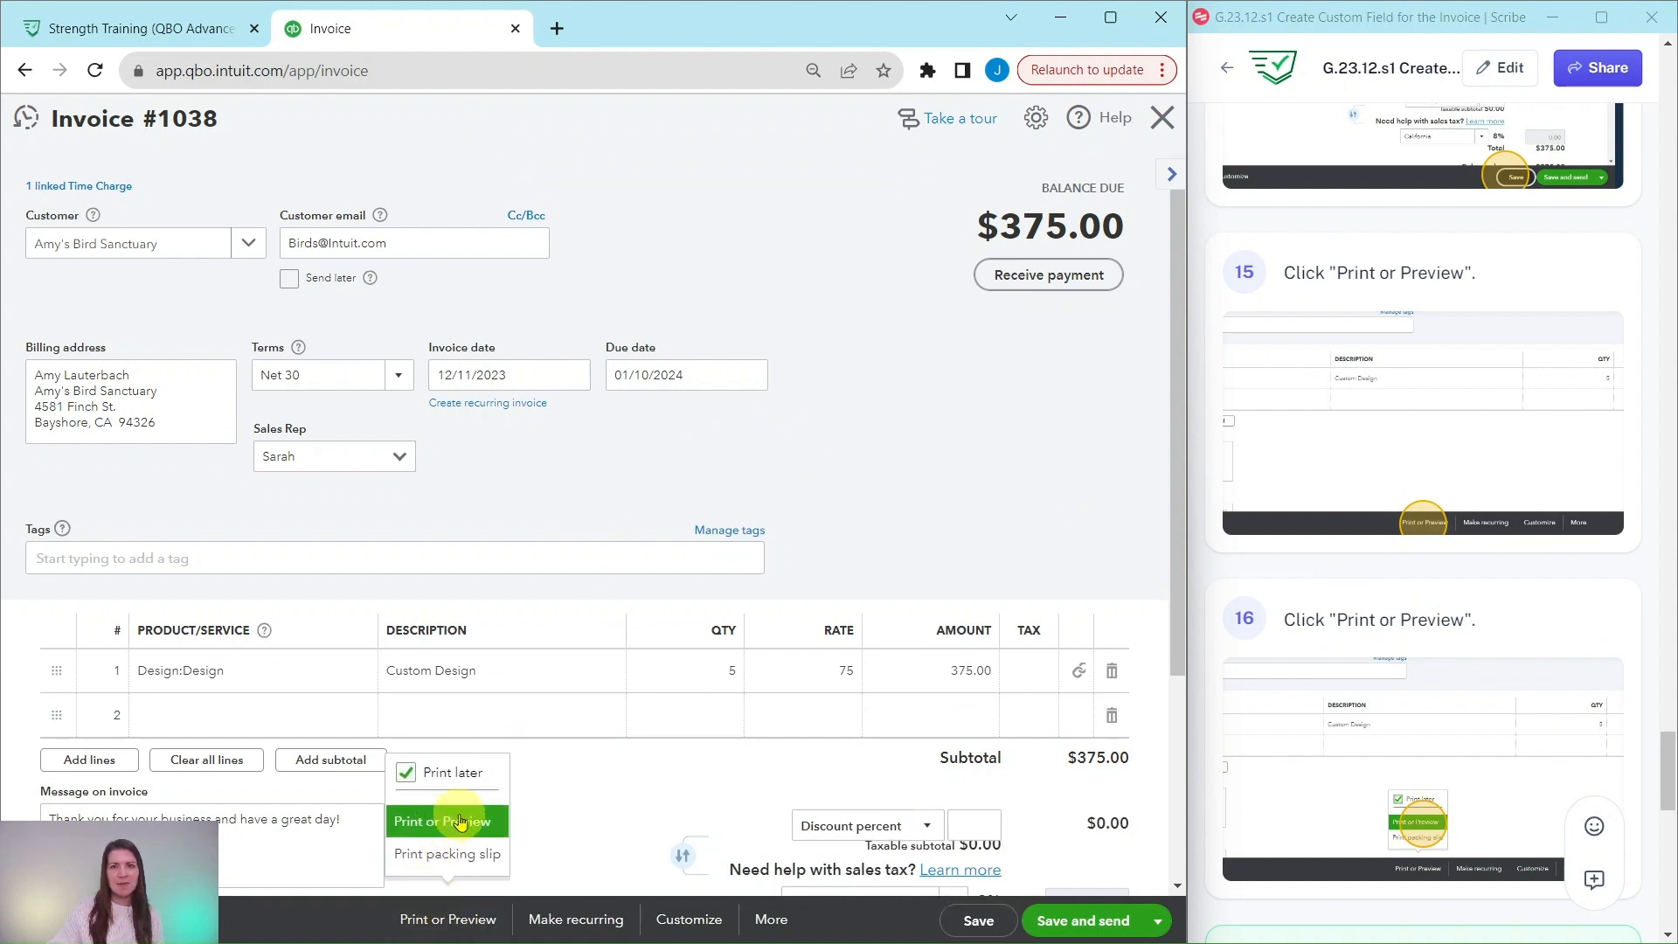
scroll(1381, 536, "down", 4)
scroll(1381, 537, "down", 4)
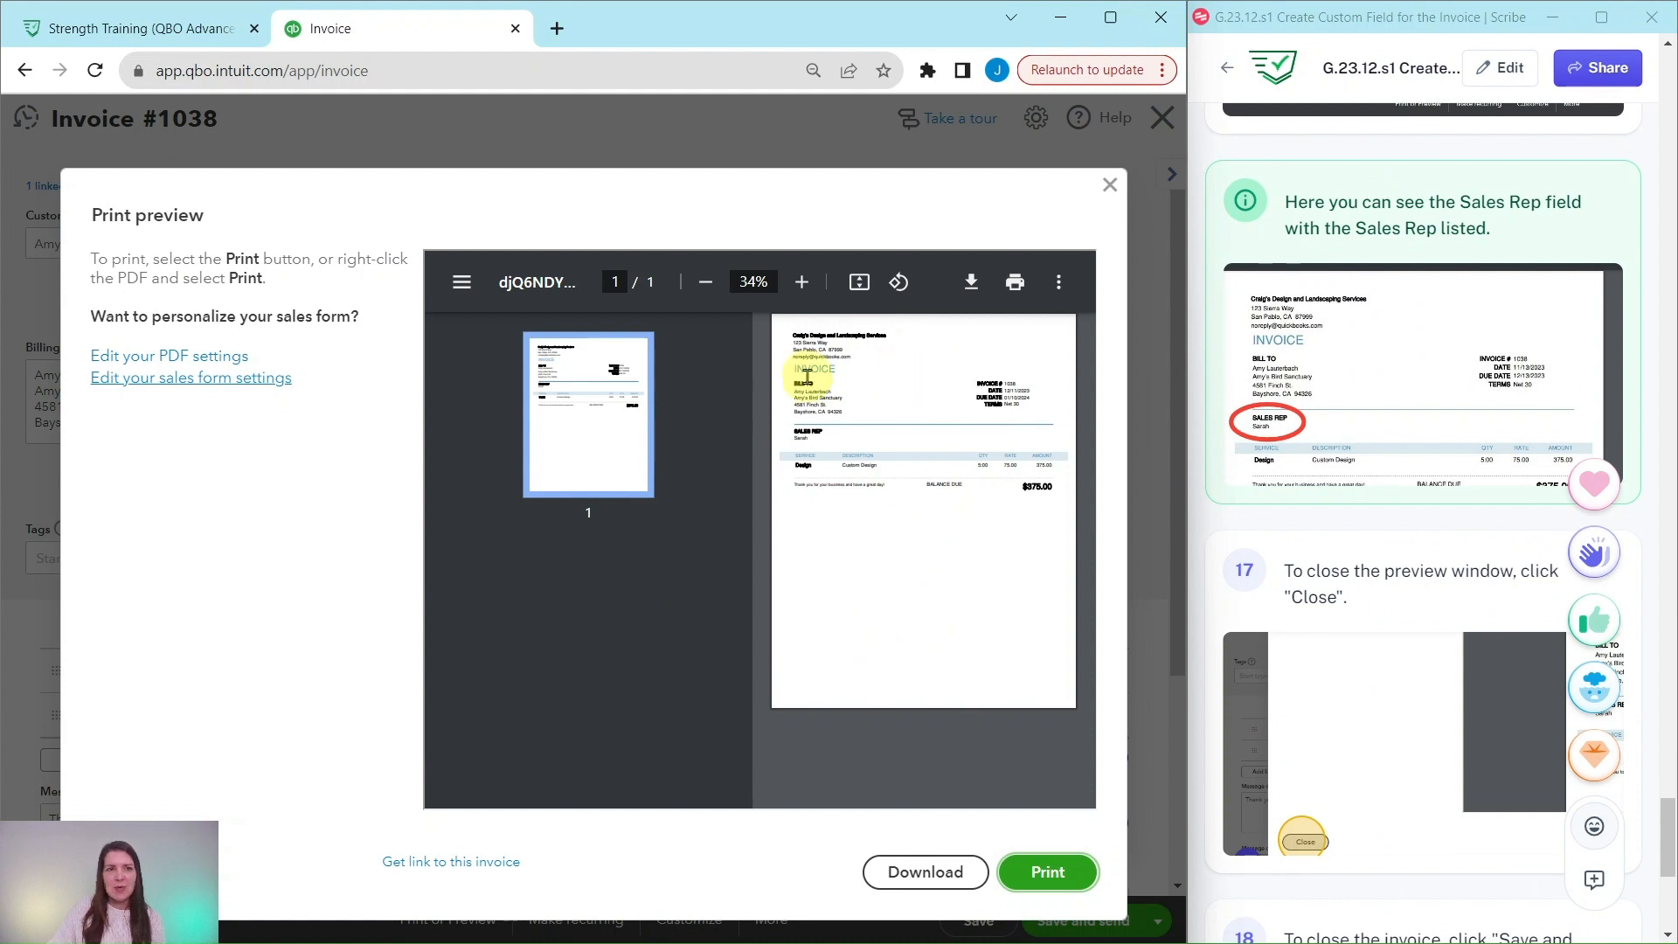
- Enlarge the previewed invoice to examine how the Sales Rep field is printed, and close the preview
left_click(801, 281)
left_click(802, 282)
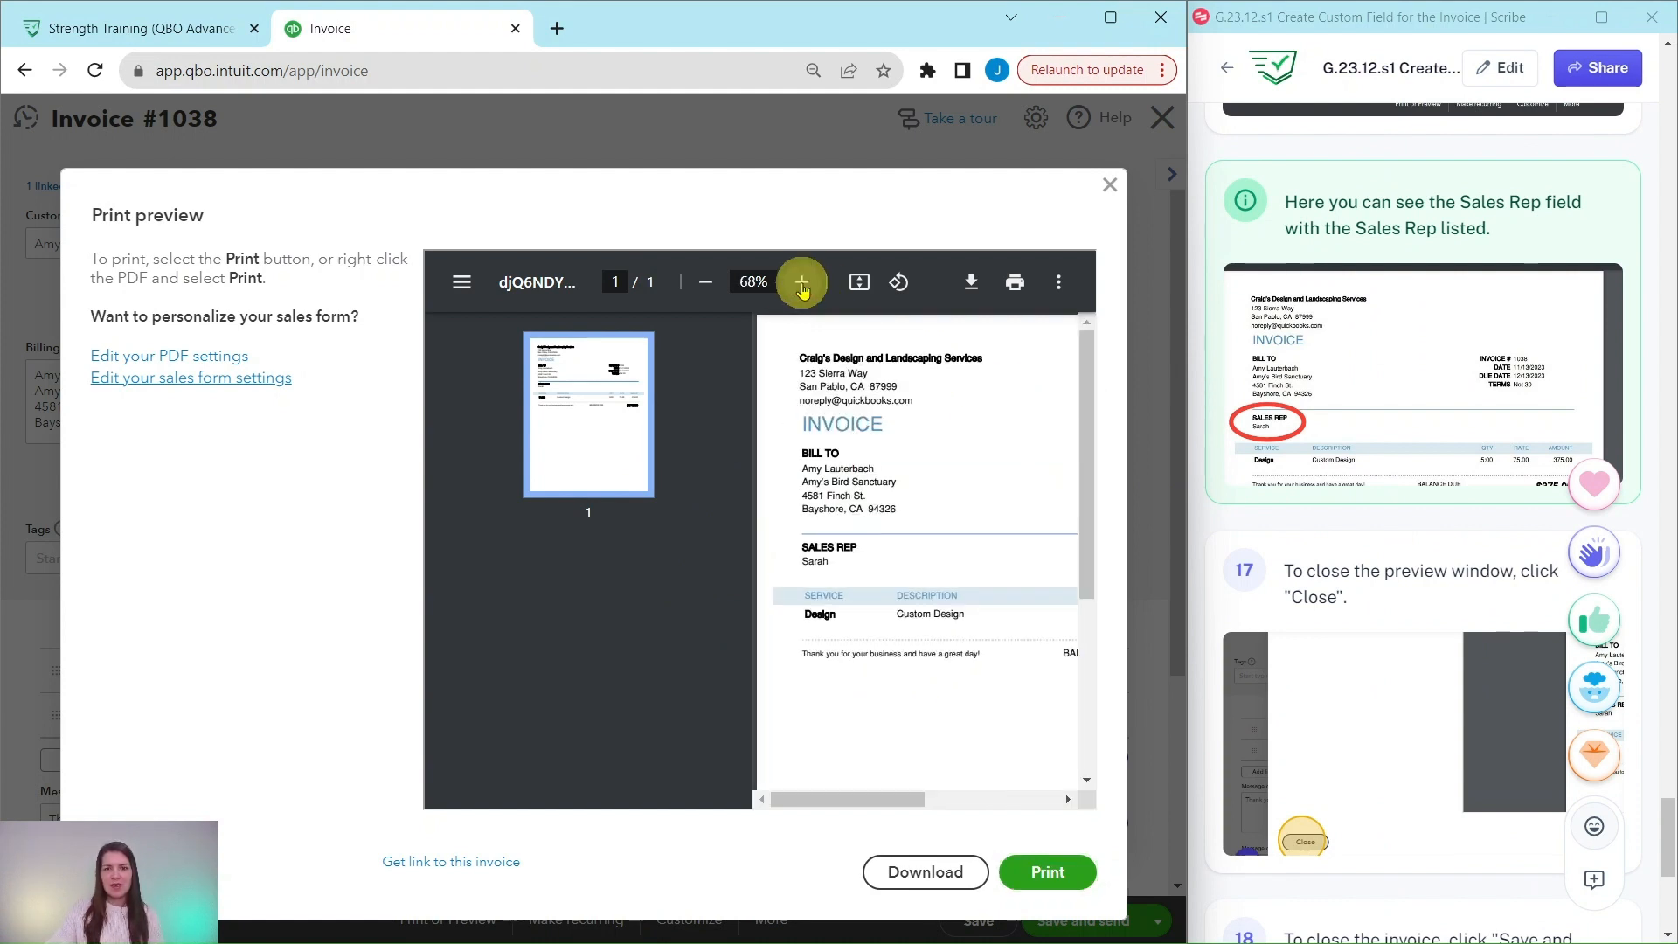
left_click(802, 281)
left_click_drag(881, 797, 854, 797)
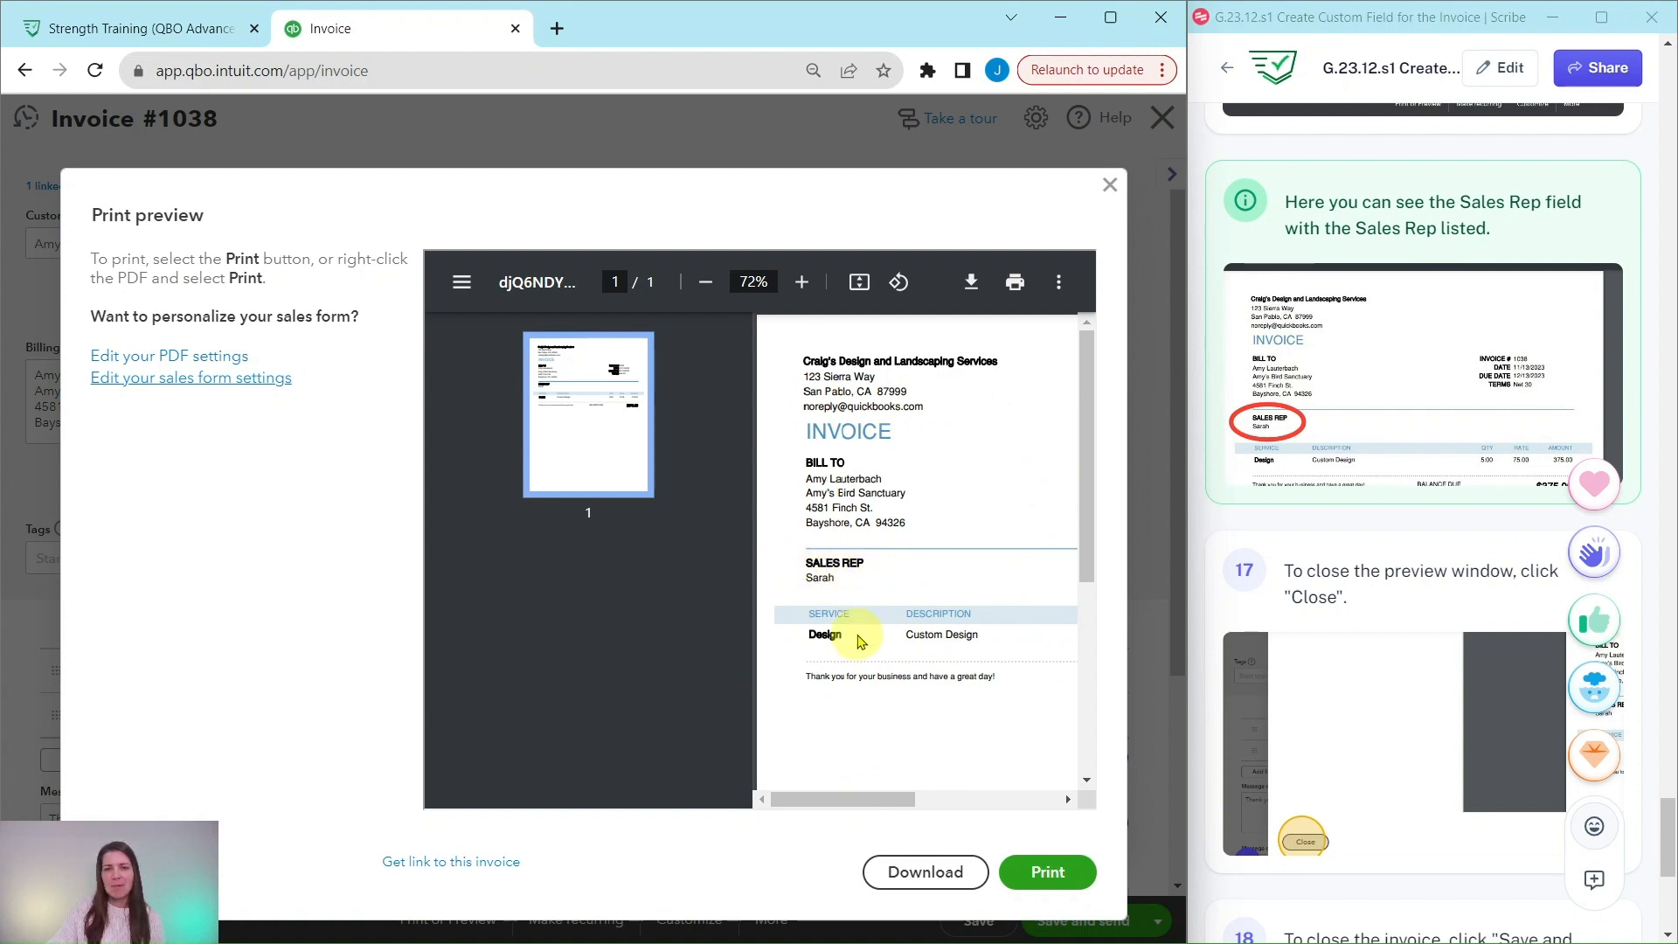
mouse_move(813, 799)
left_mouse_down()
mouse_move(1035, 802)
mouse_move(798, 799)
left_mouse_up()
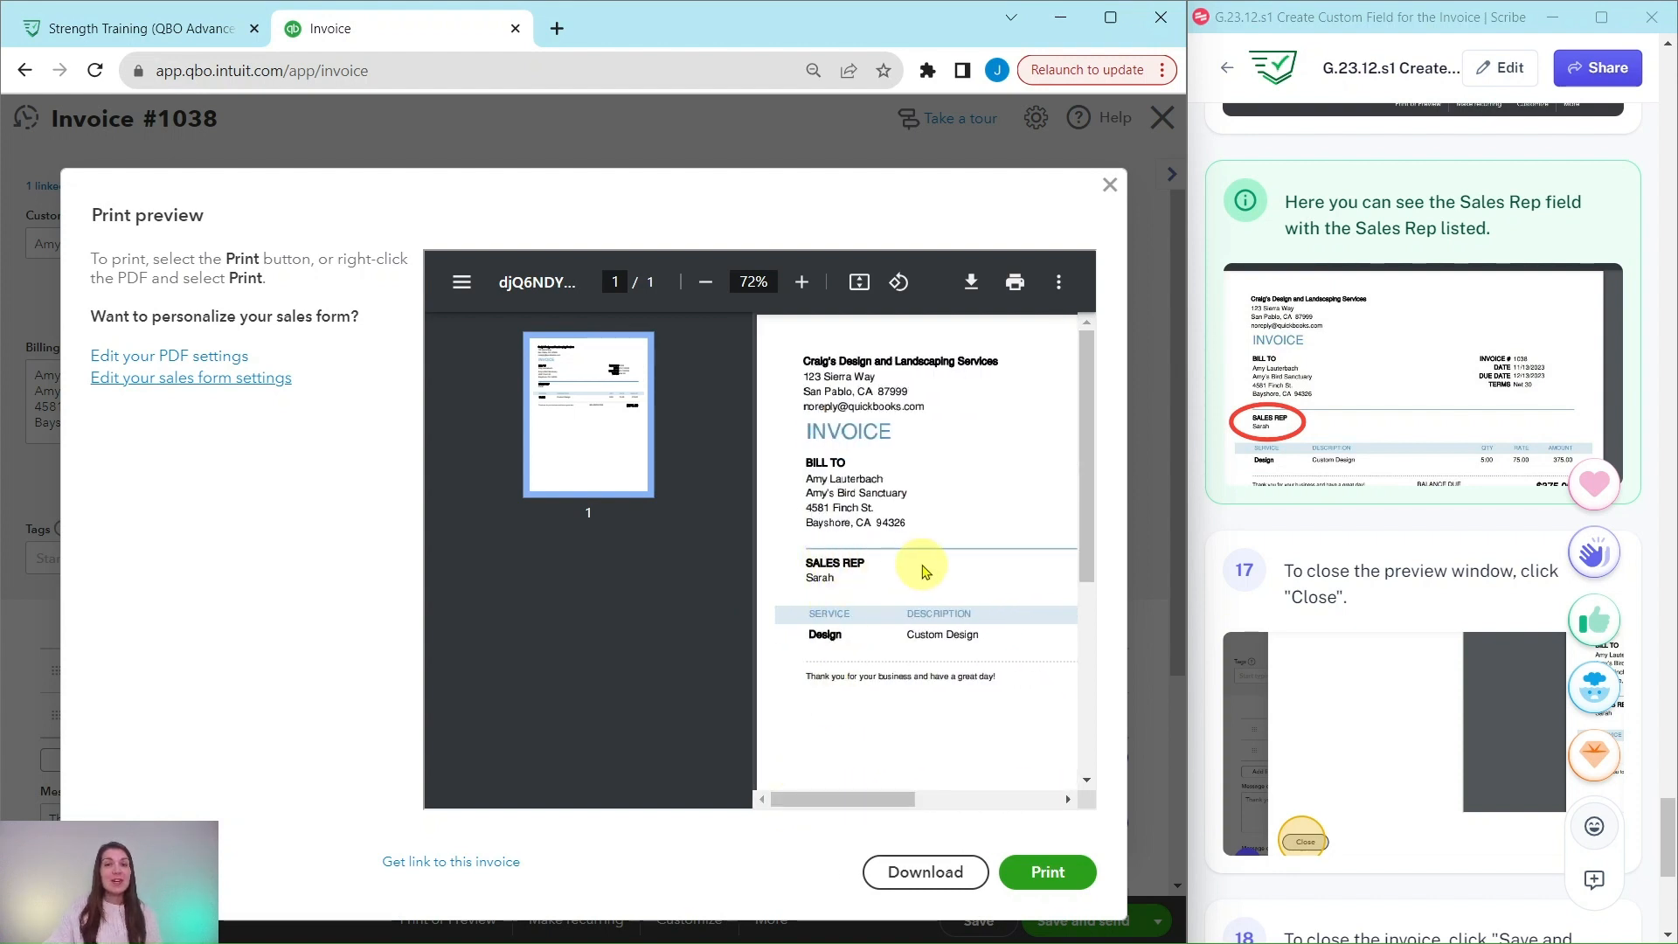
scroll(1368, 524, "down", 4)
scroll(1368, 525, "down", 1)
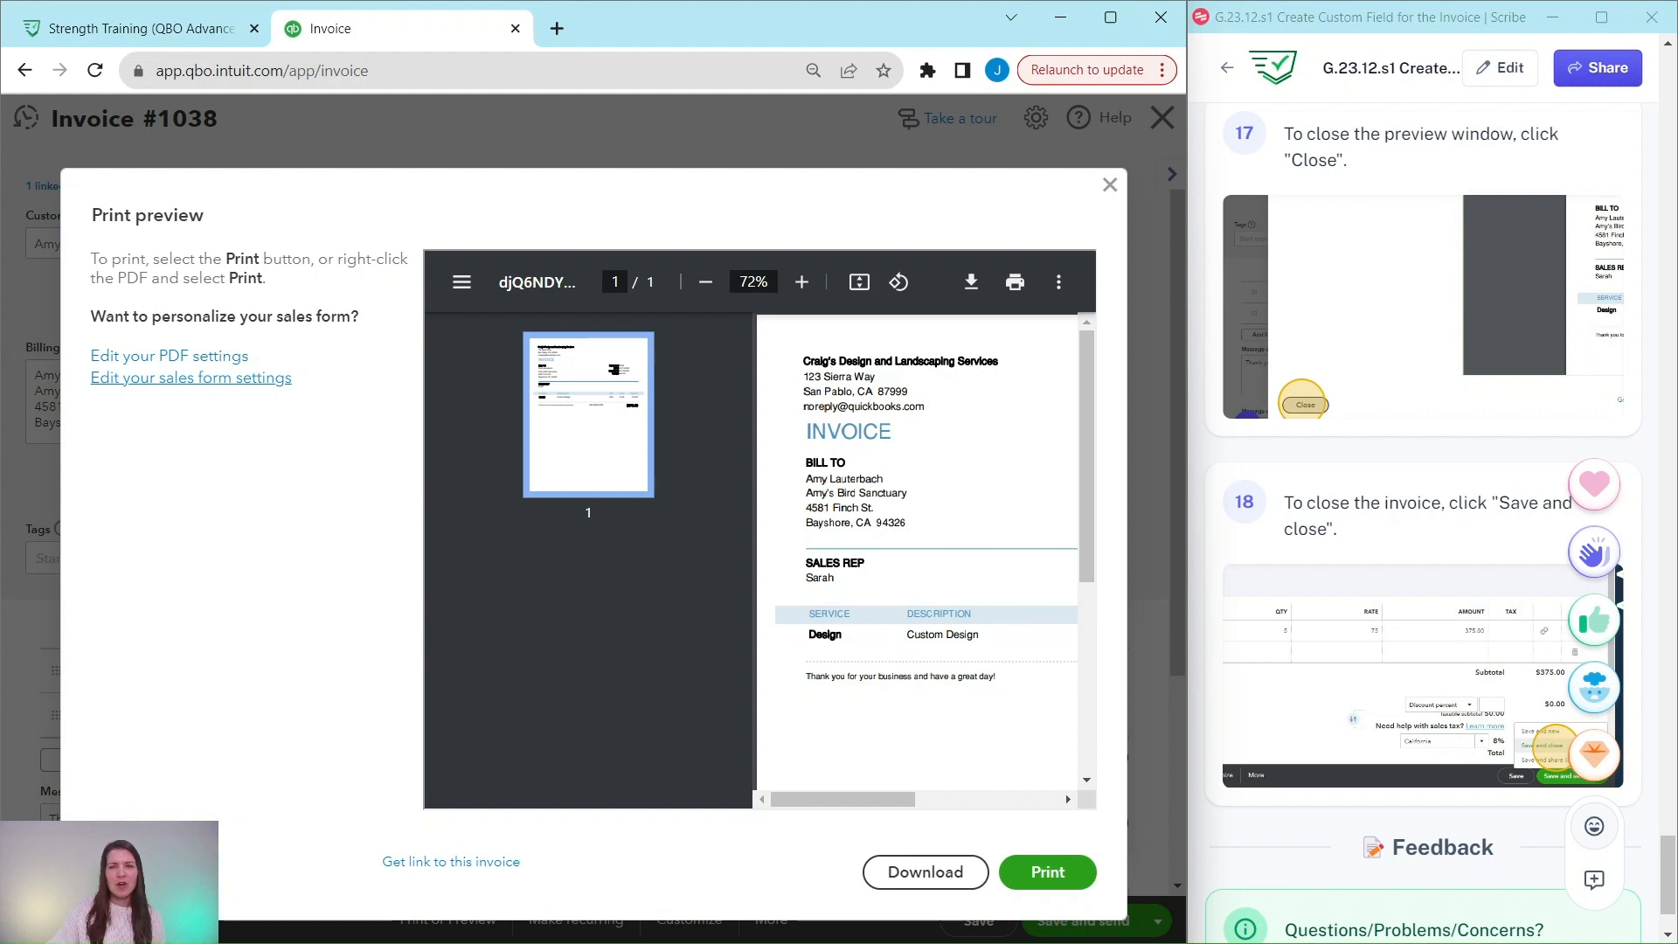
left_click(122, 872)
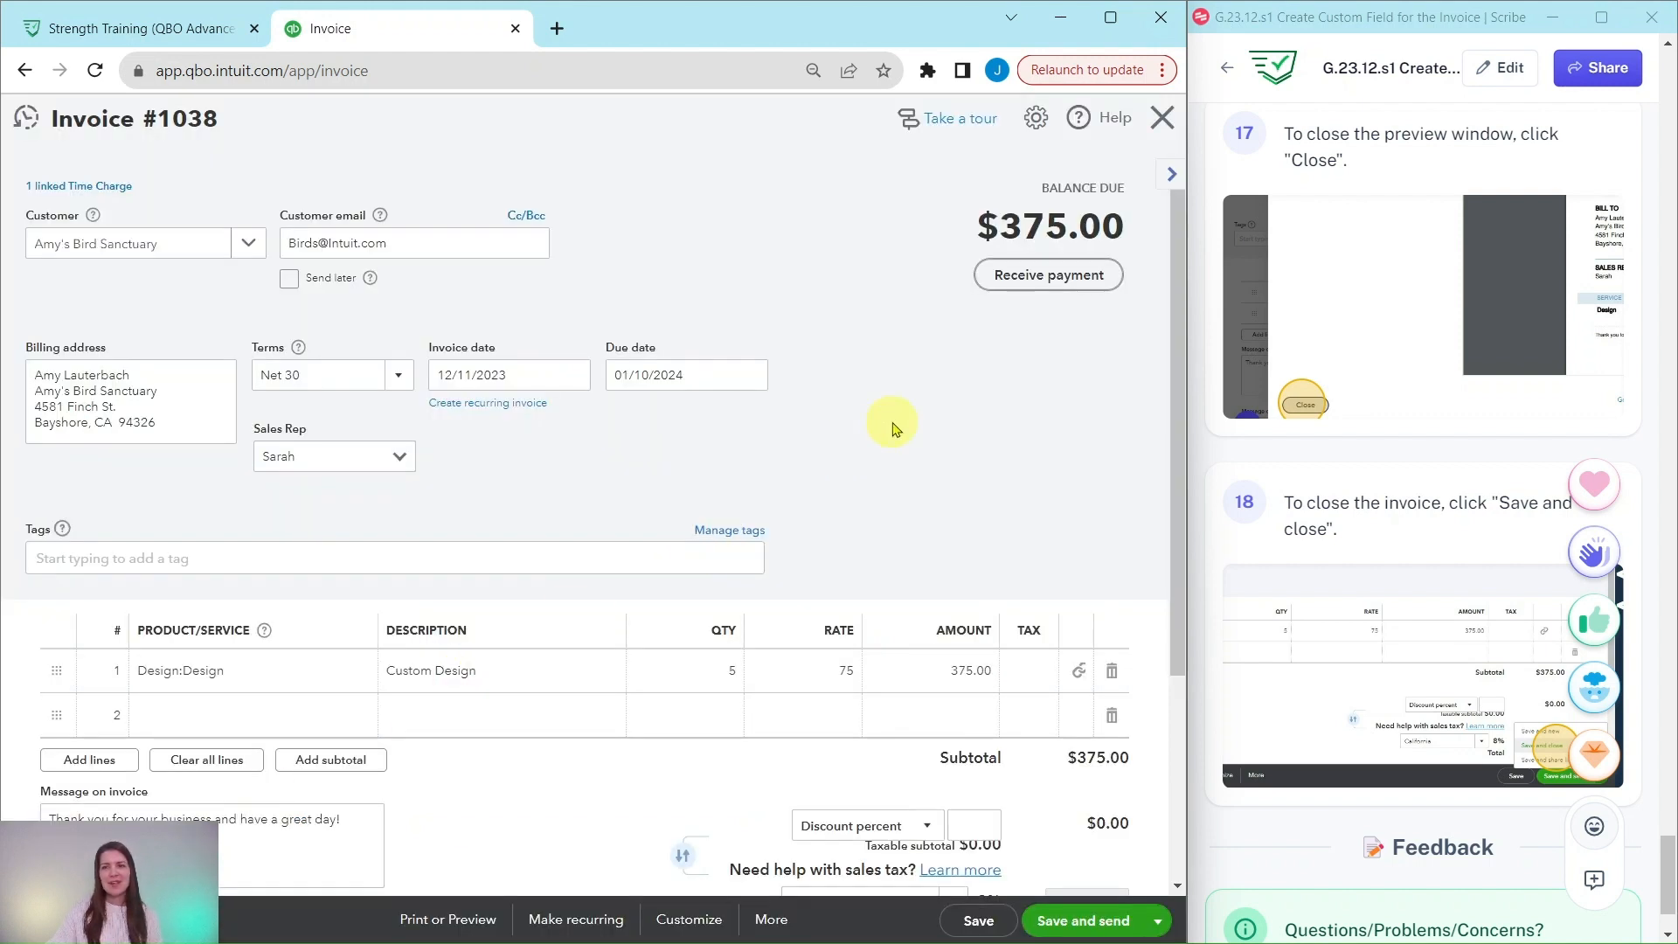
- Save and close the invoice, following the last step of the practice guide
scroll(1316, 467, "down", 2)
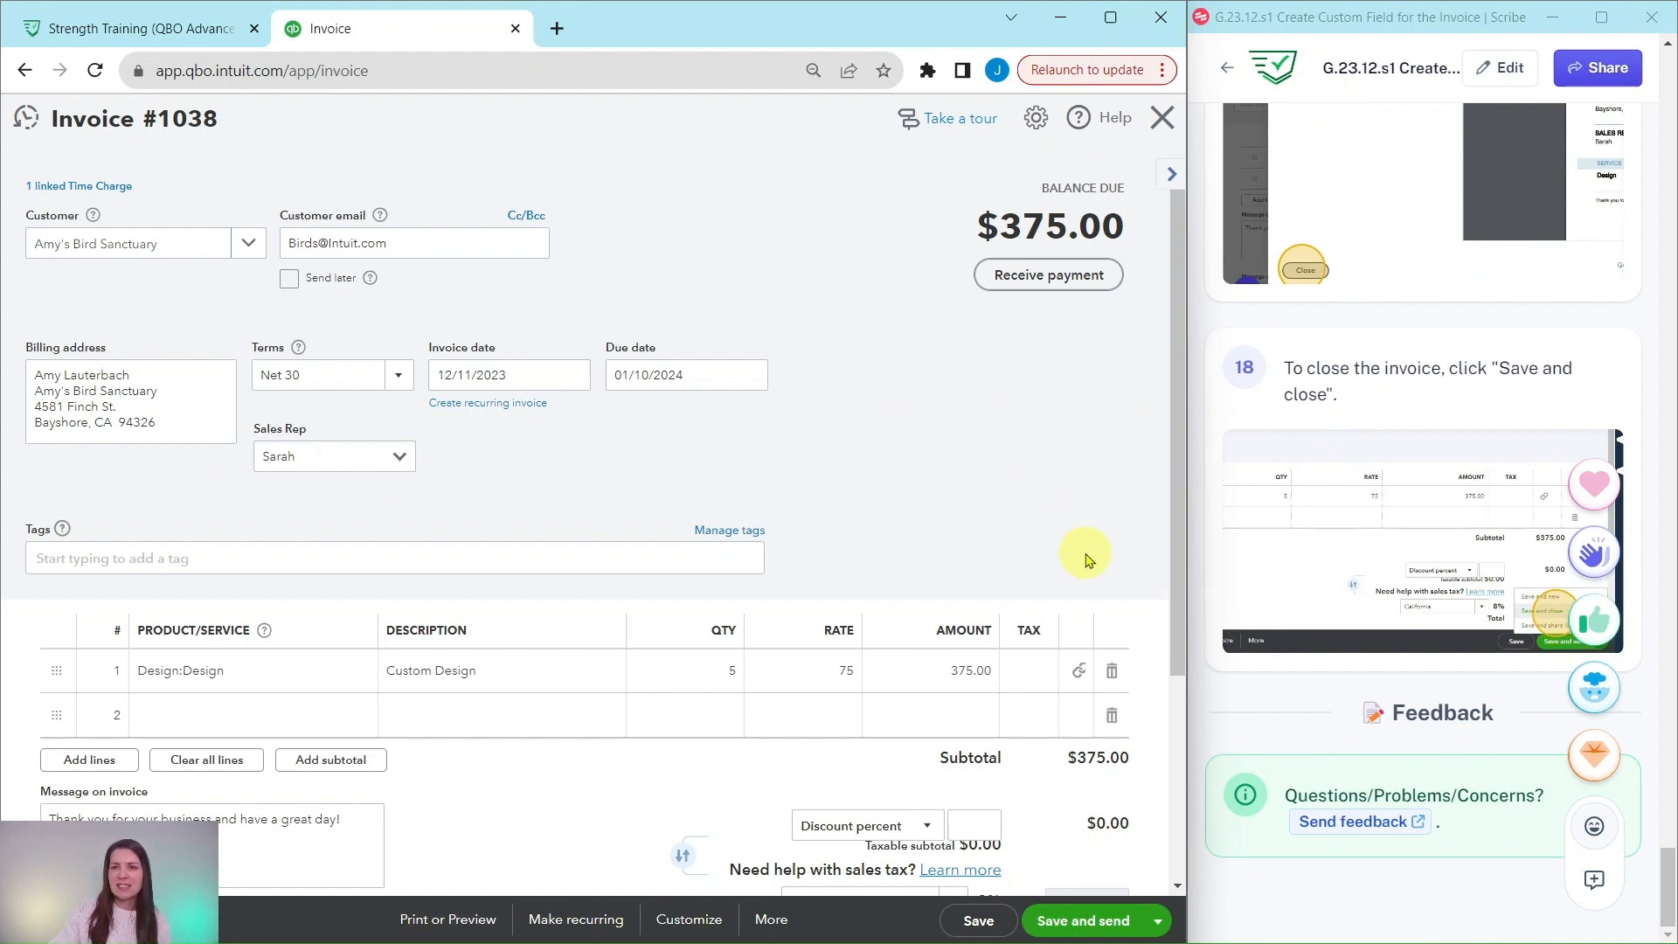
left_click(1158, 922)
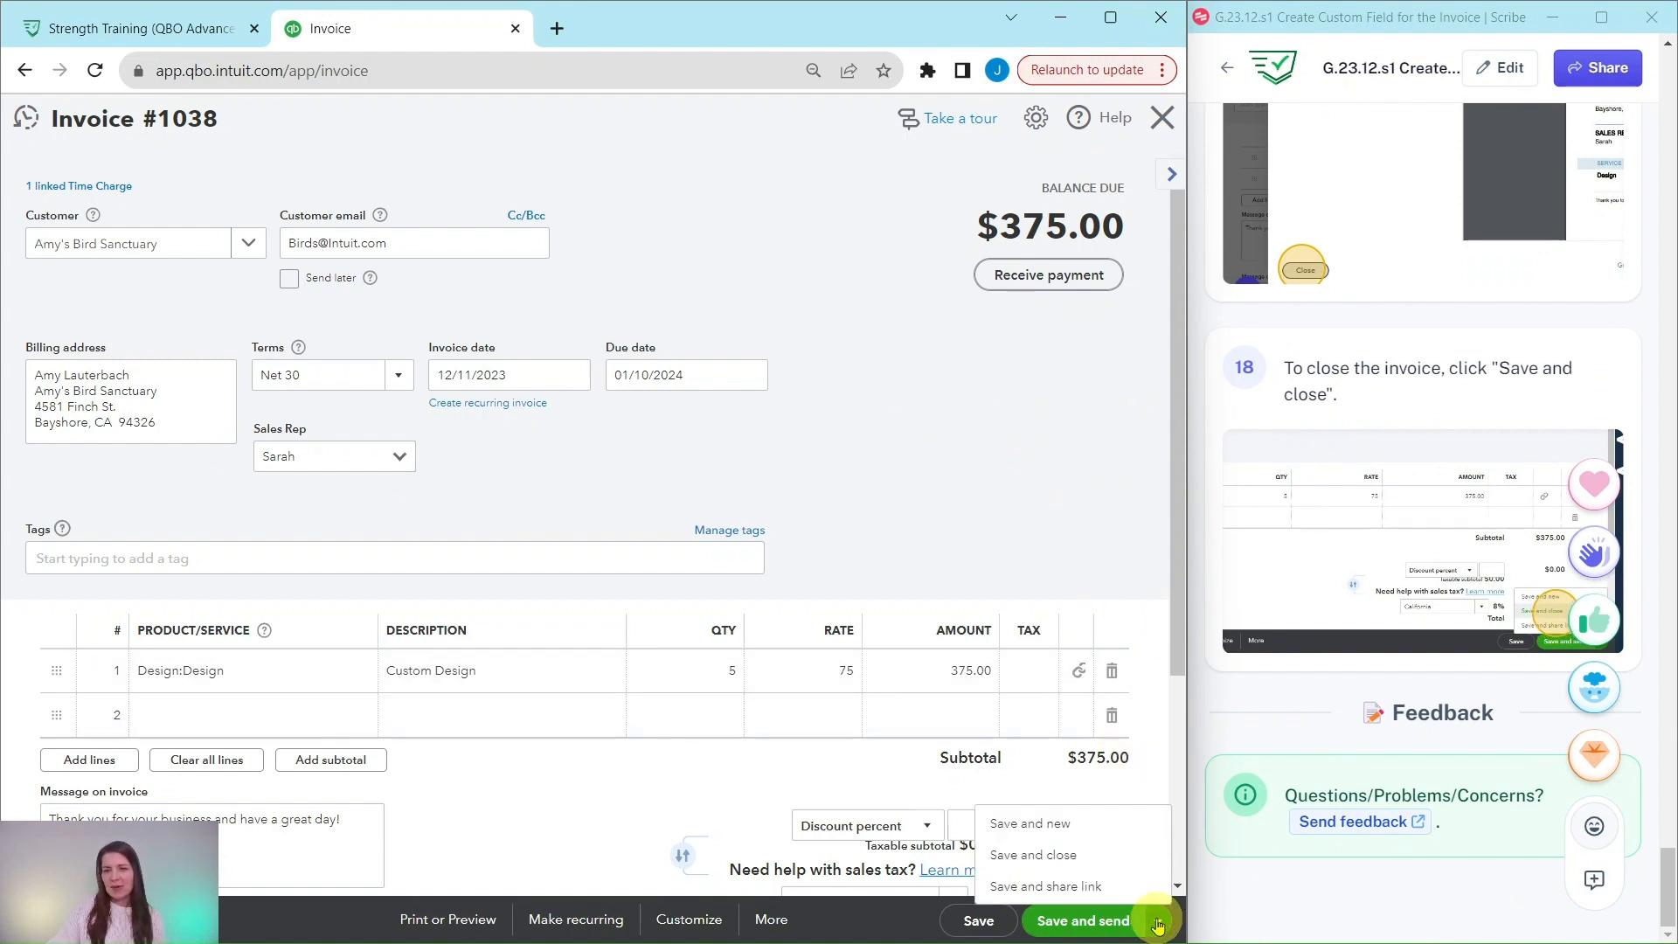
left_click(1034, 865)
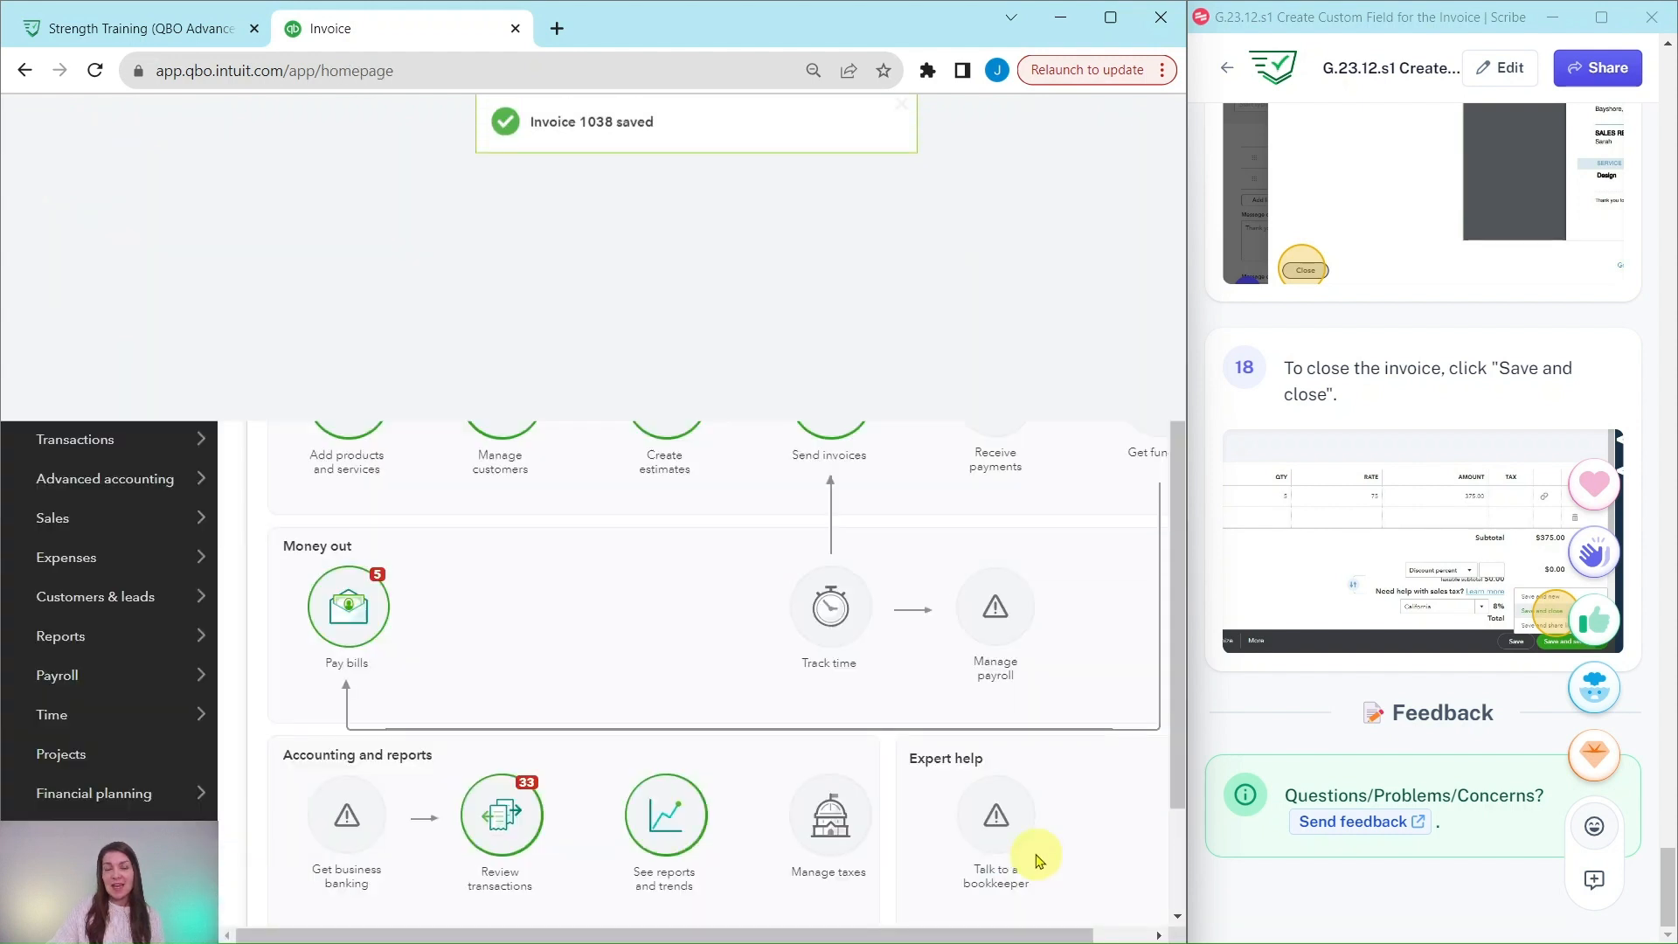